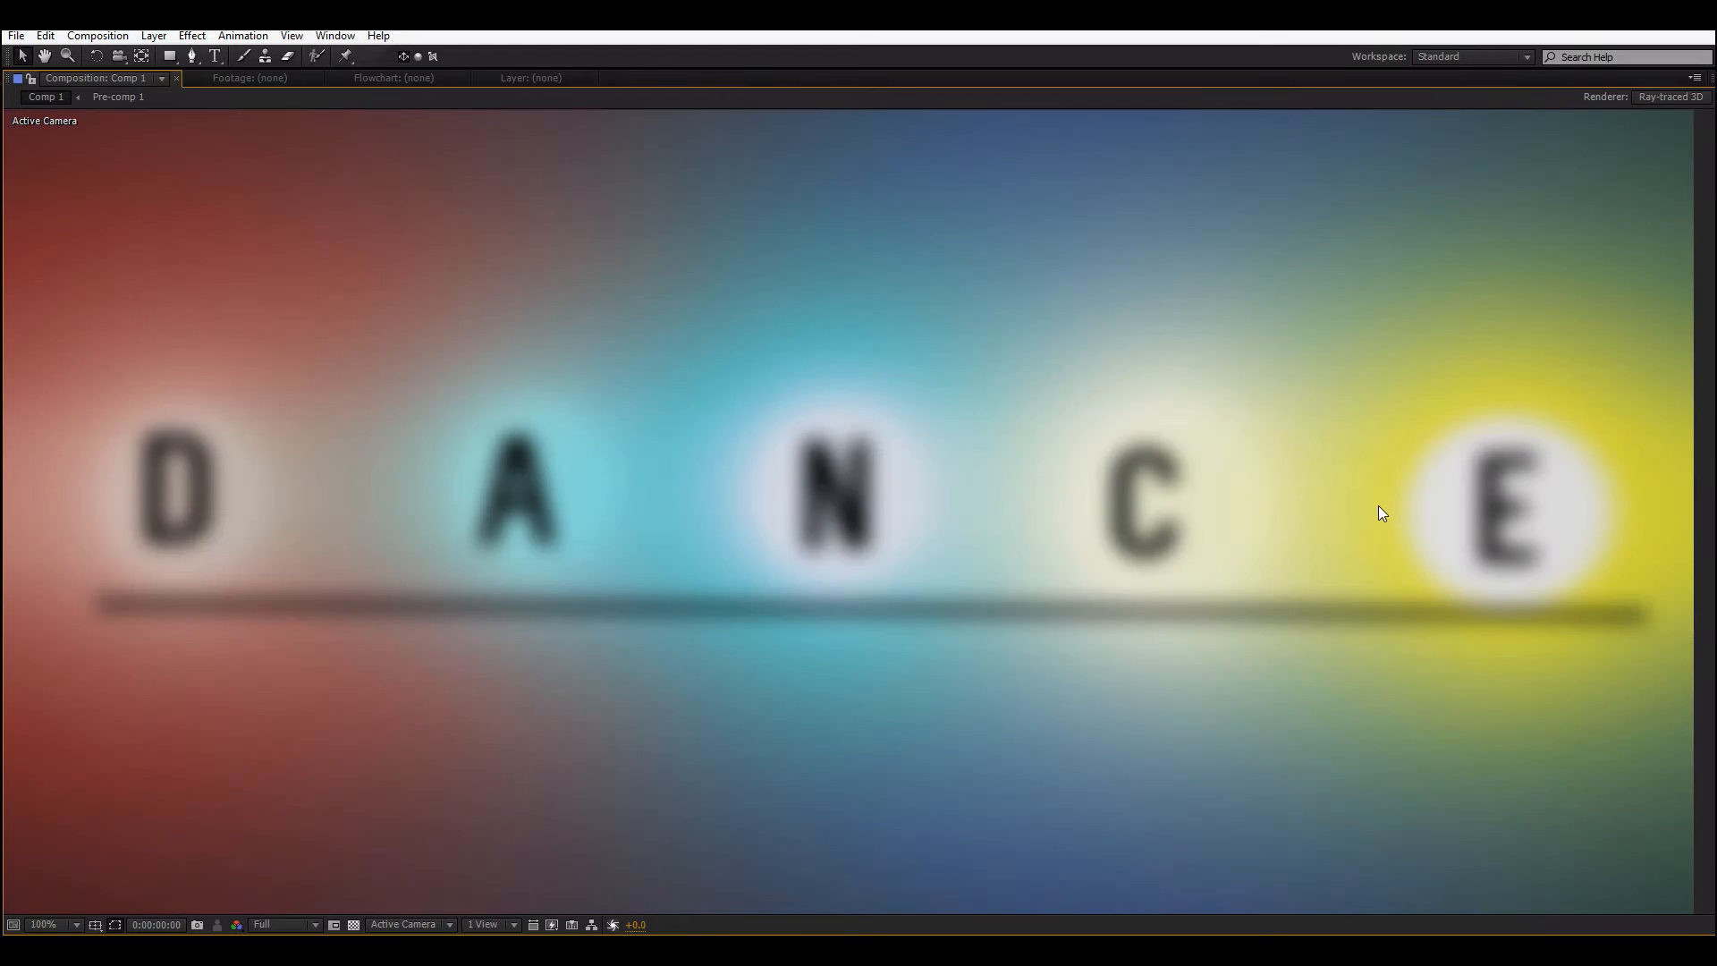
# Preview the finished DANCE animation in Comp 1 and examine the coloured light circles in Pre-comp 1.
pyautogui.press('space')
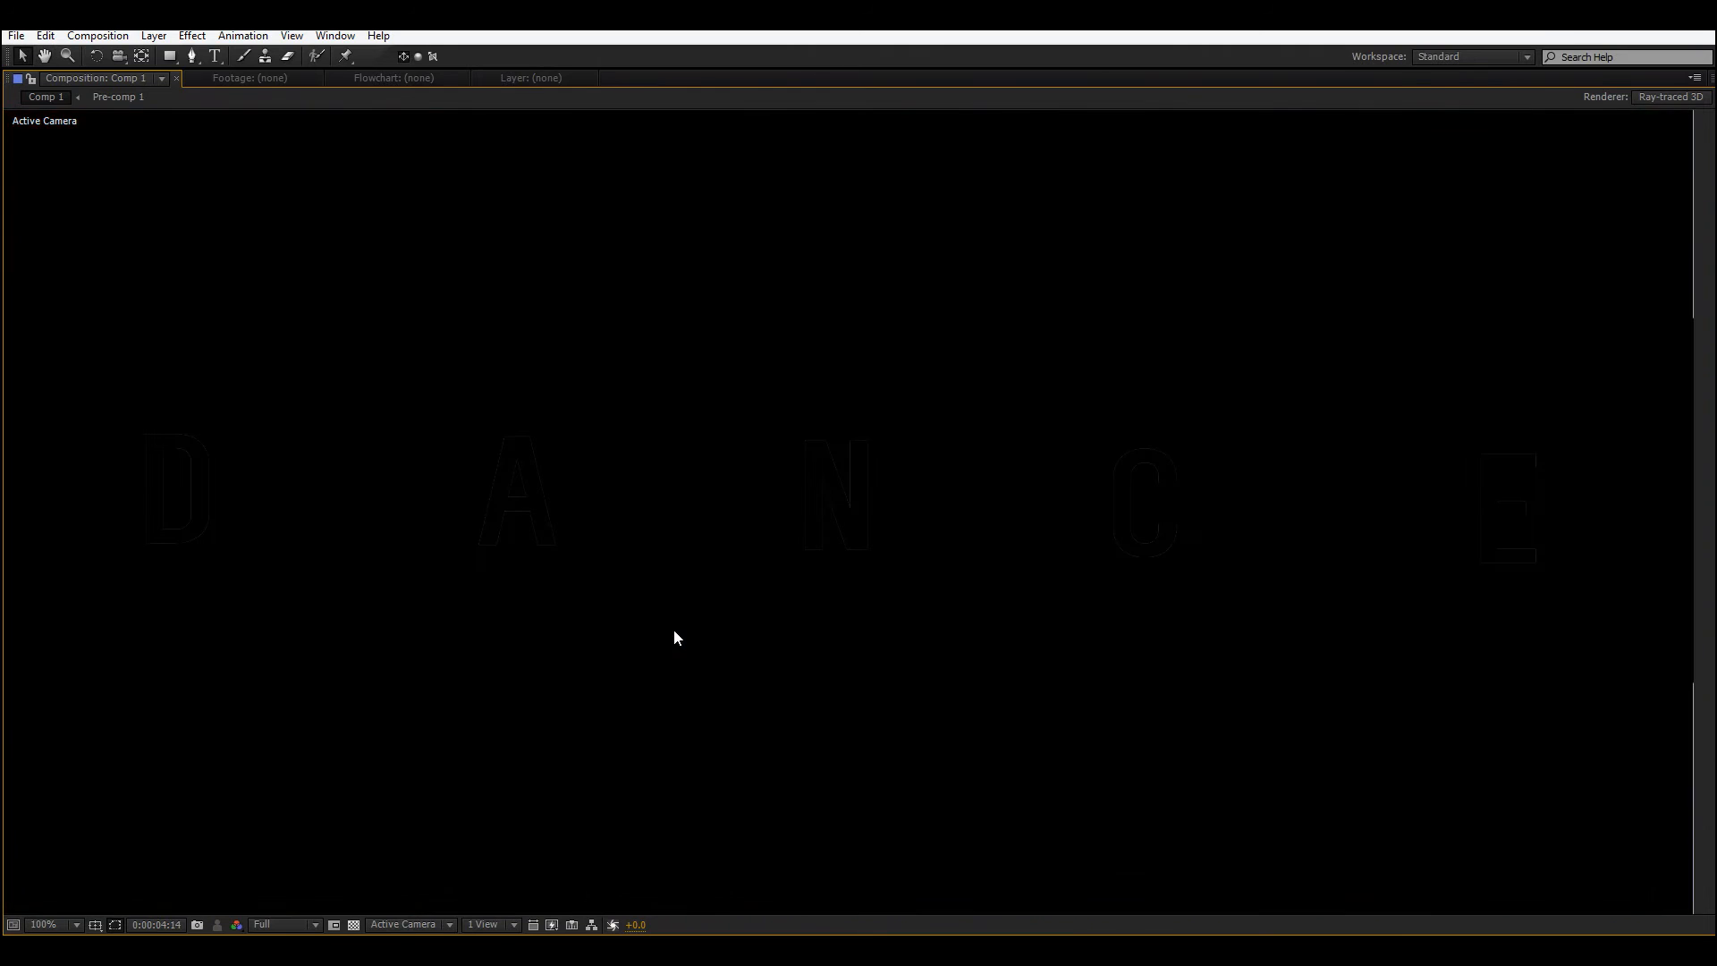
pyautogui.press('`')
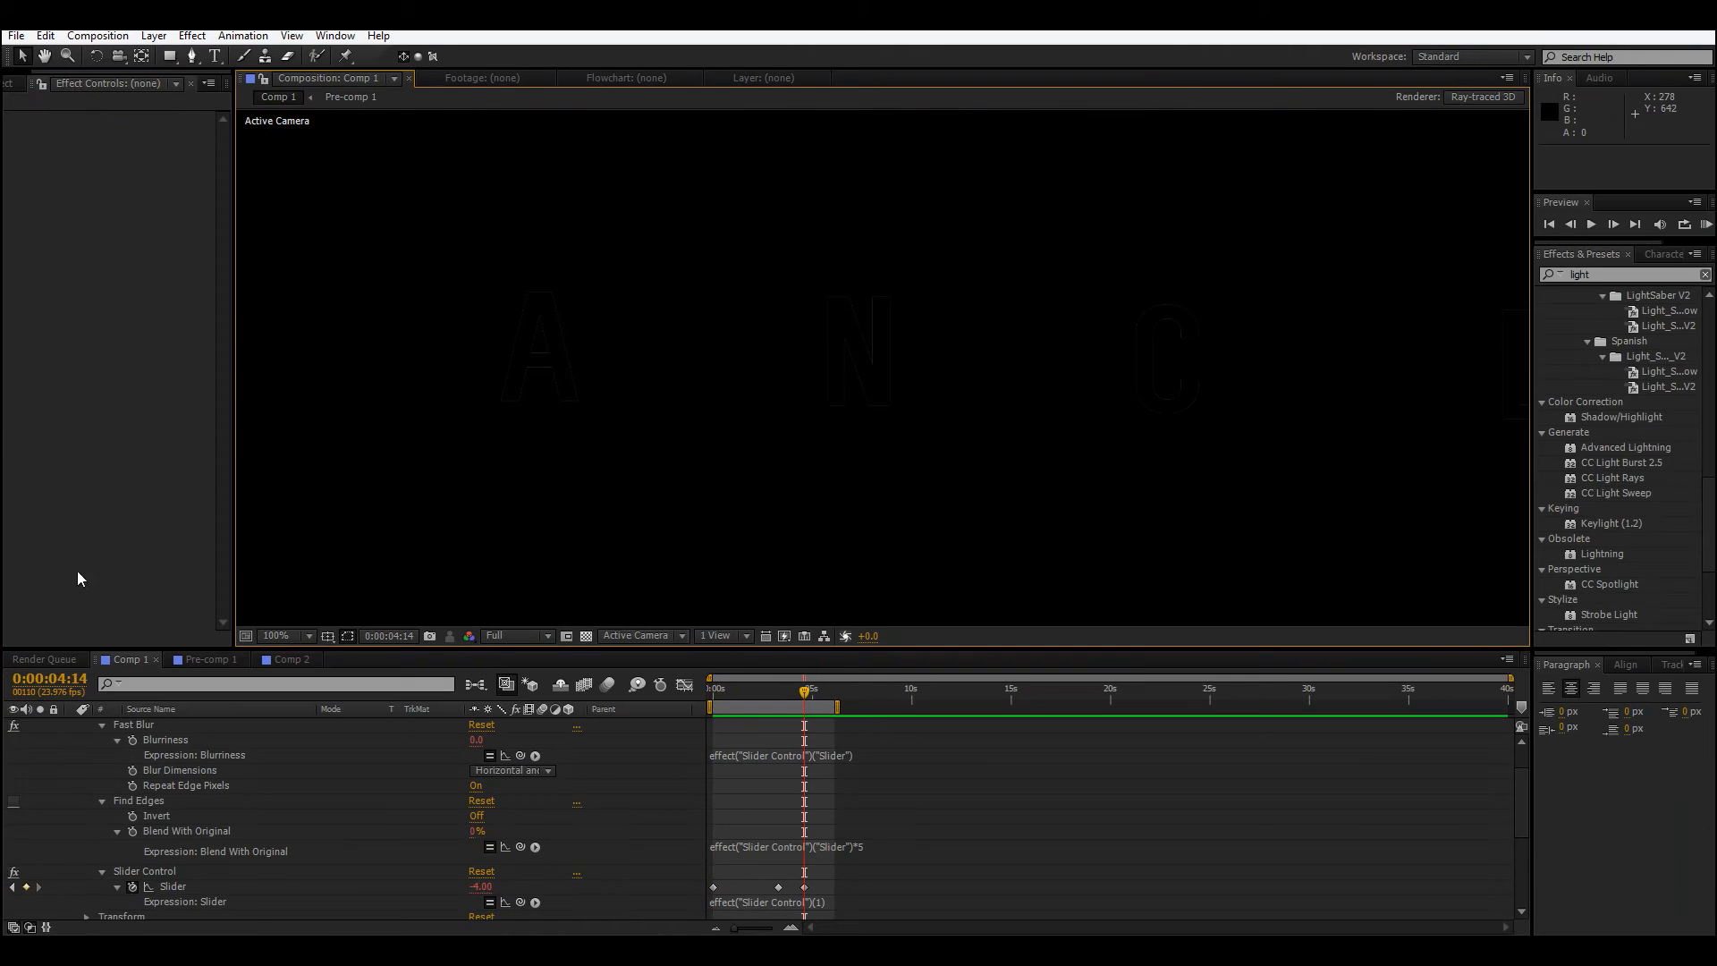
pyautogui.click(209, 660)
pyautogui.click(784, 690)
pyautogui.moveTo(758, 692)
pyautogui.mouseDown()
pyautogui.moveTo(712, 703)
pyautogui.moveTo(735, 702)
pyautogui.mouseUp()
pyautogui.scroll(2, 581, 361)
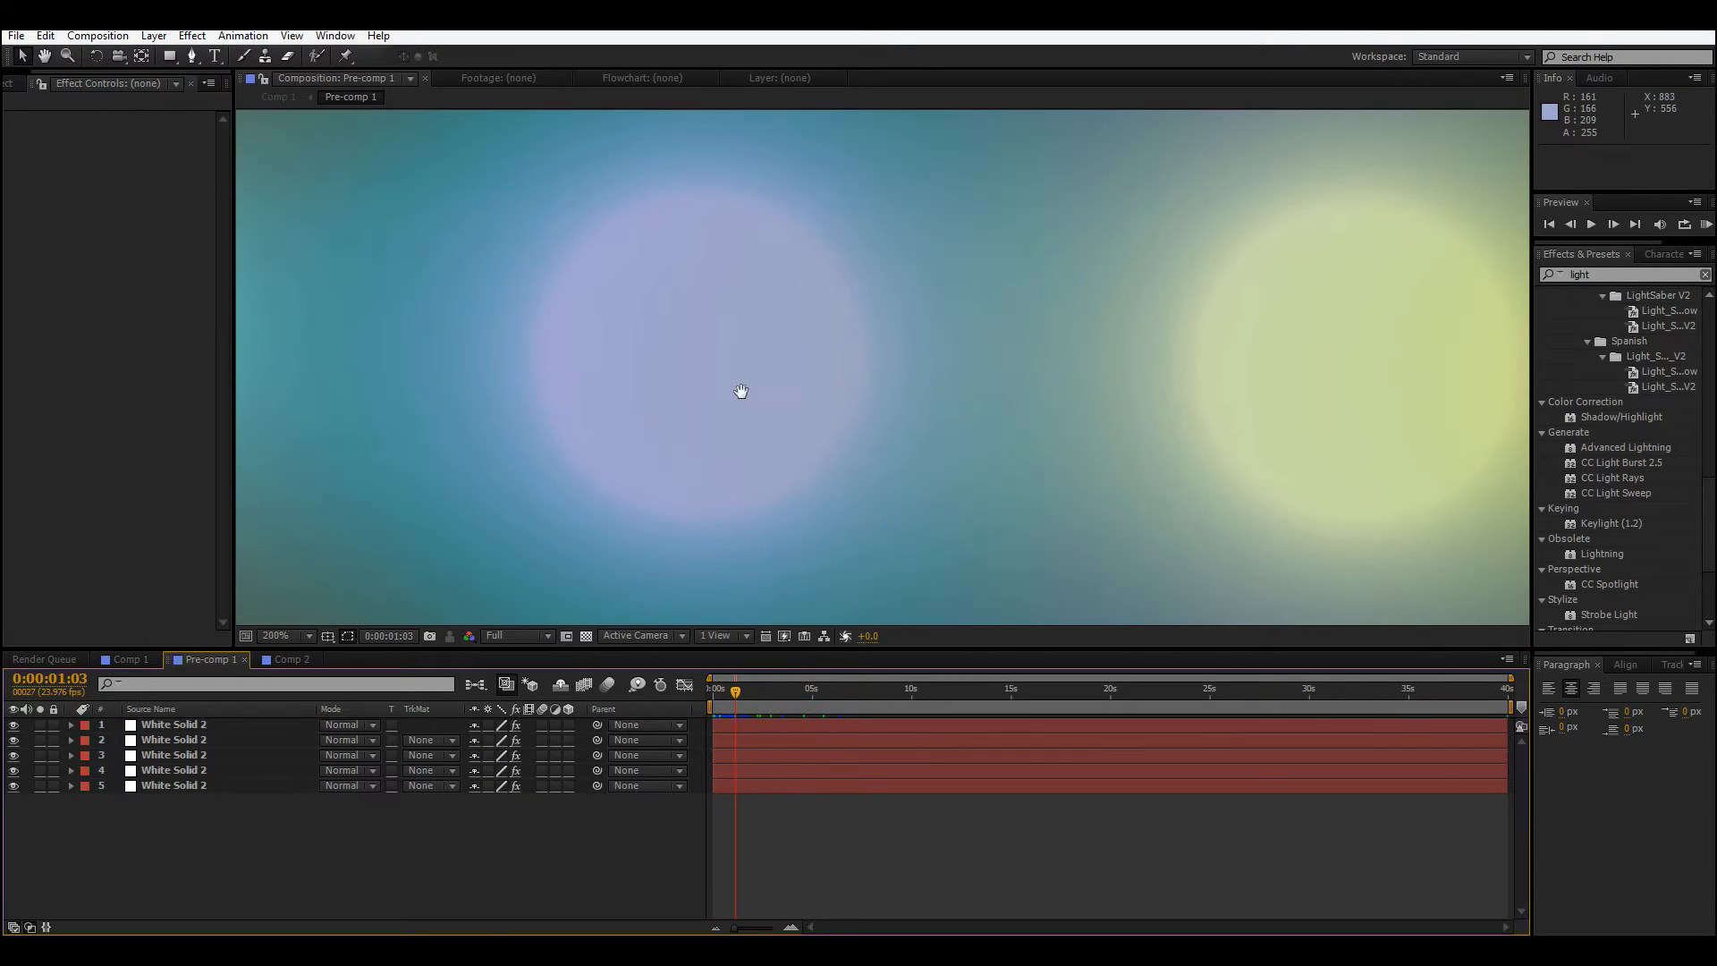
pyautogui.moveTo(603, 385); pyautogui.dragTo(894, 372)
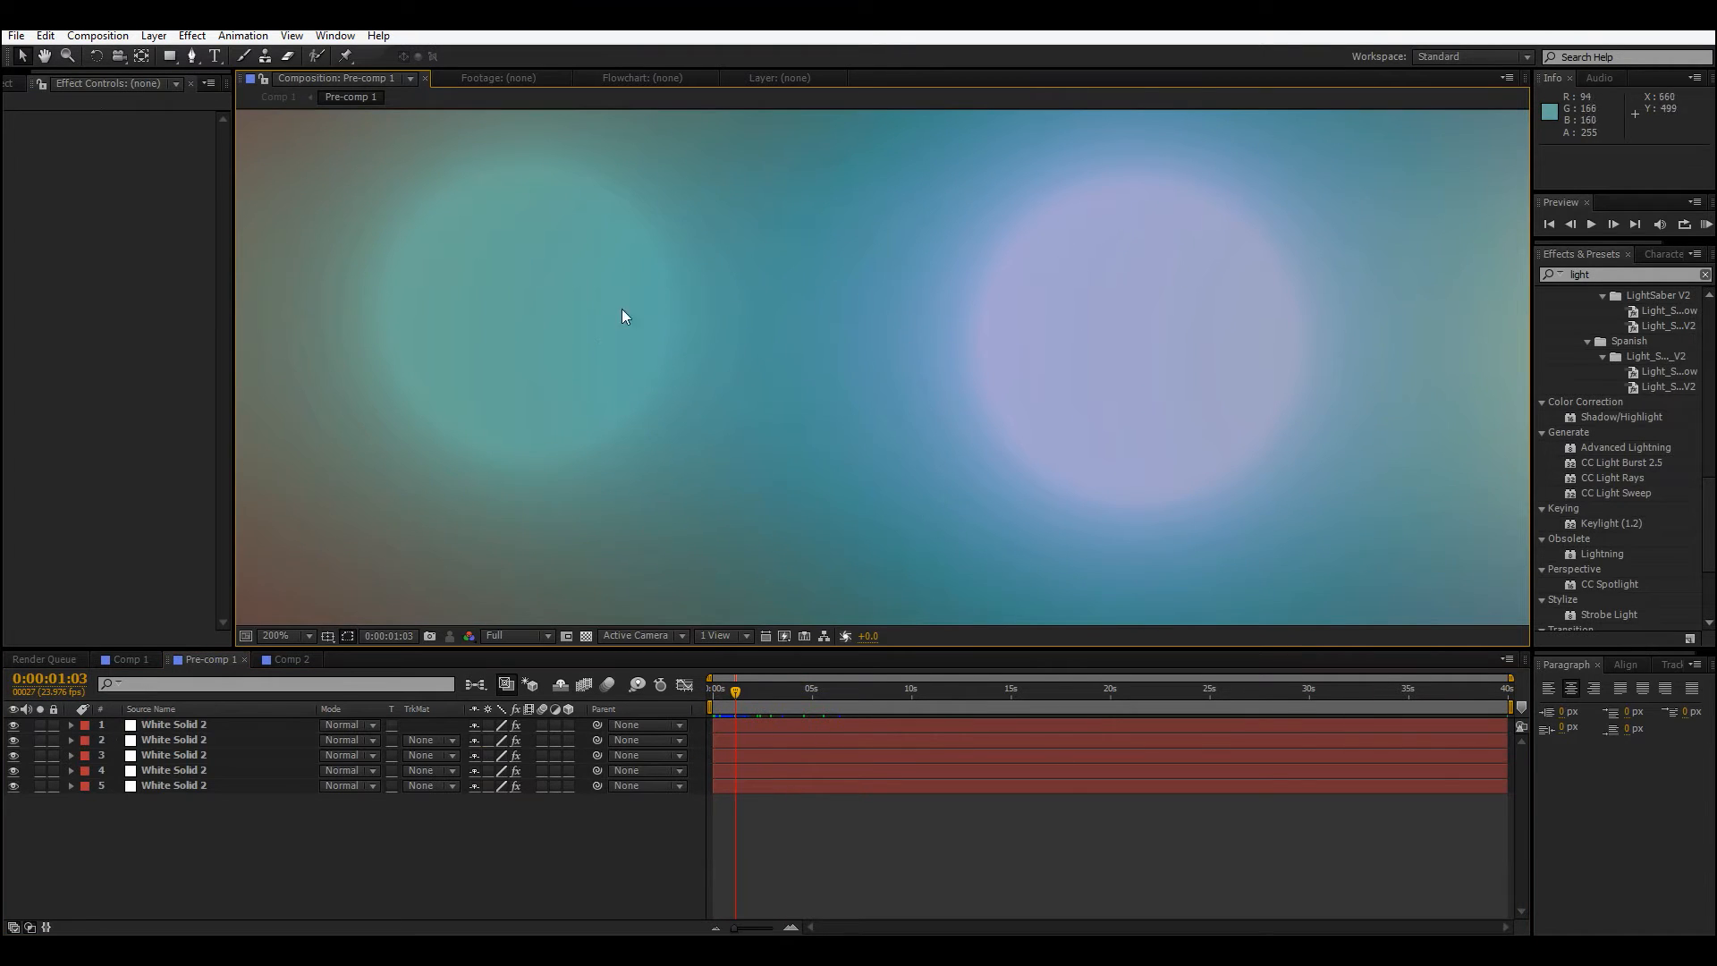
pyautogui.click(130, 659)
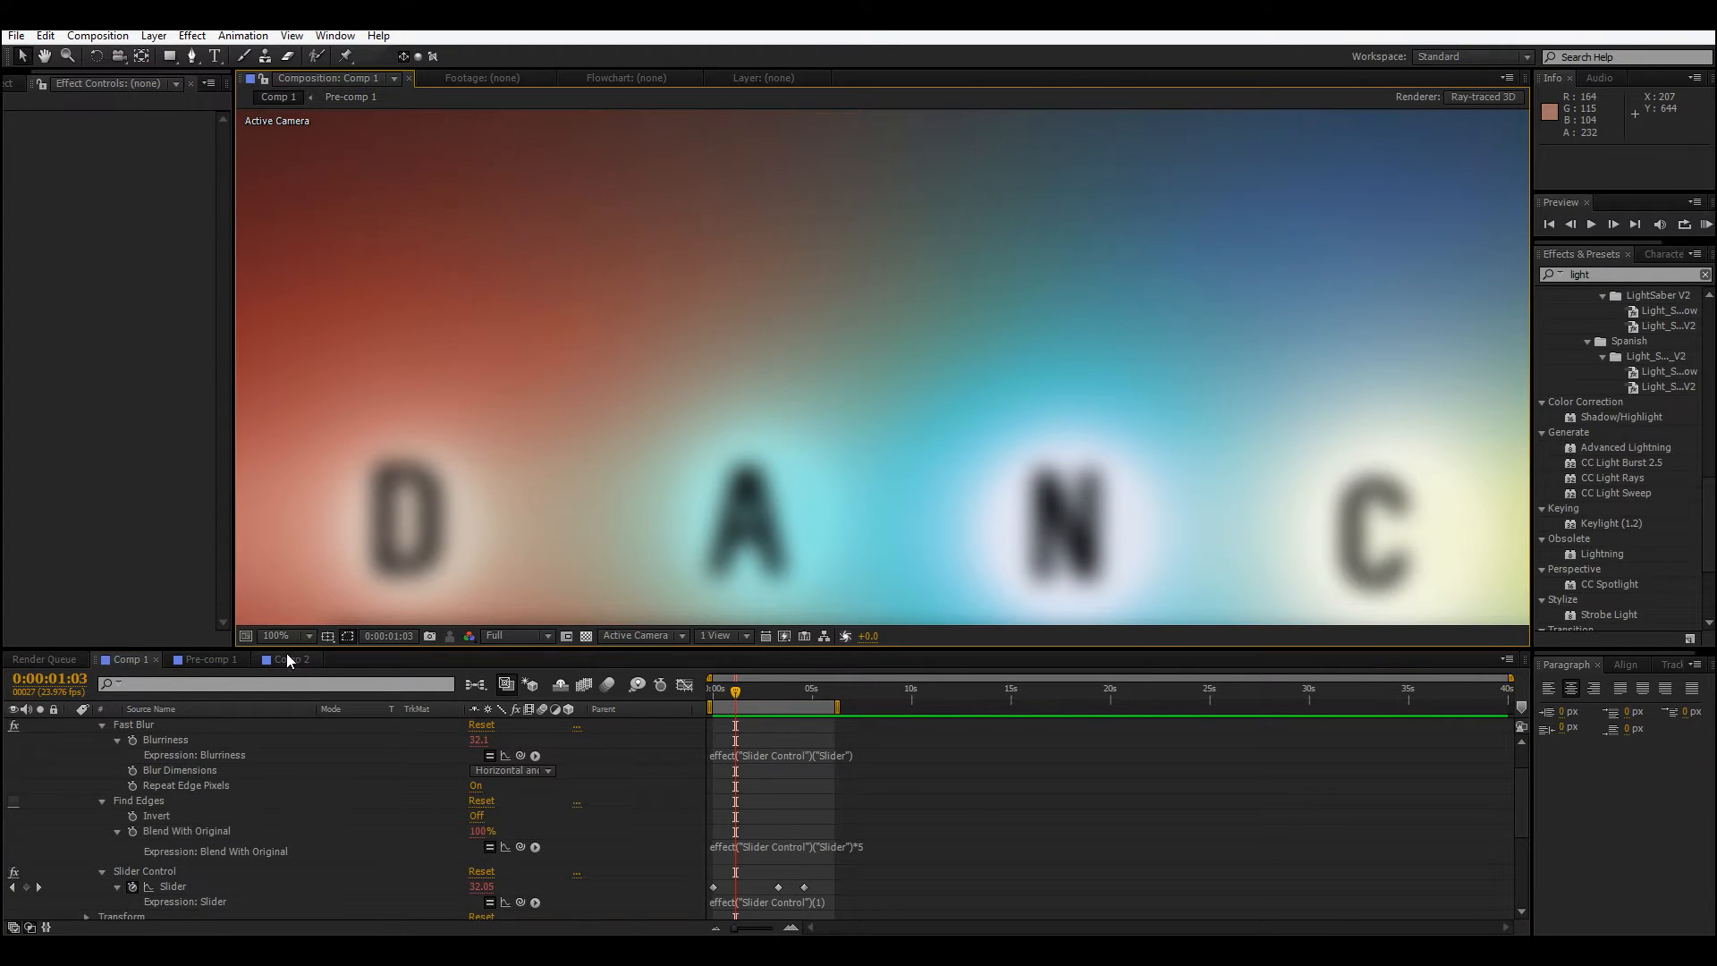
# Create a full-frame white solid layer in the empty Comp 2.
pyautogui.click(283, 658)
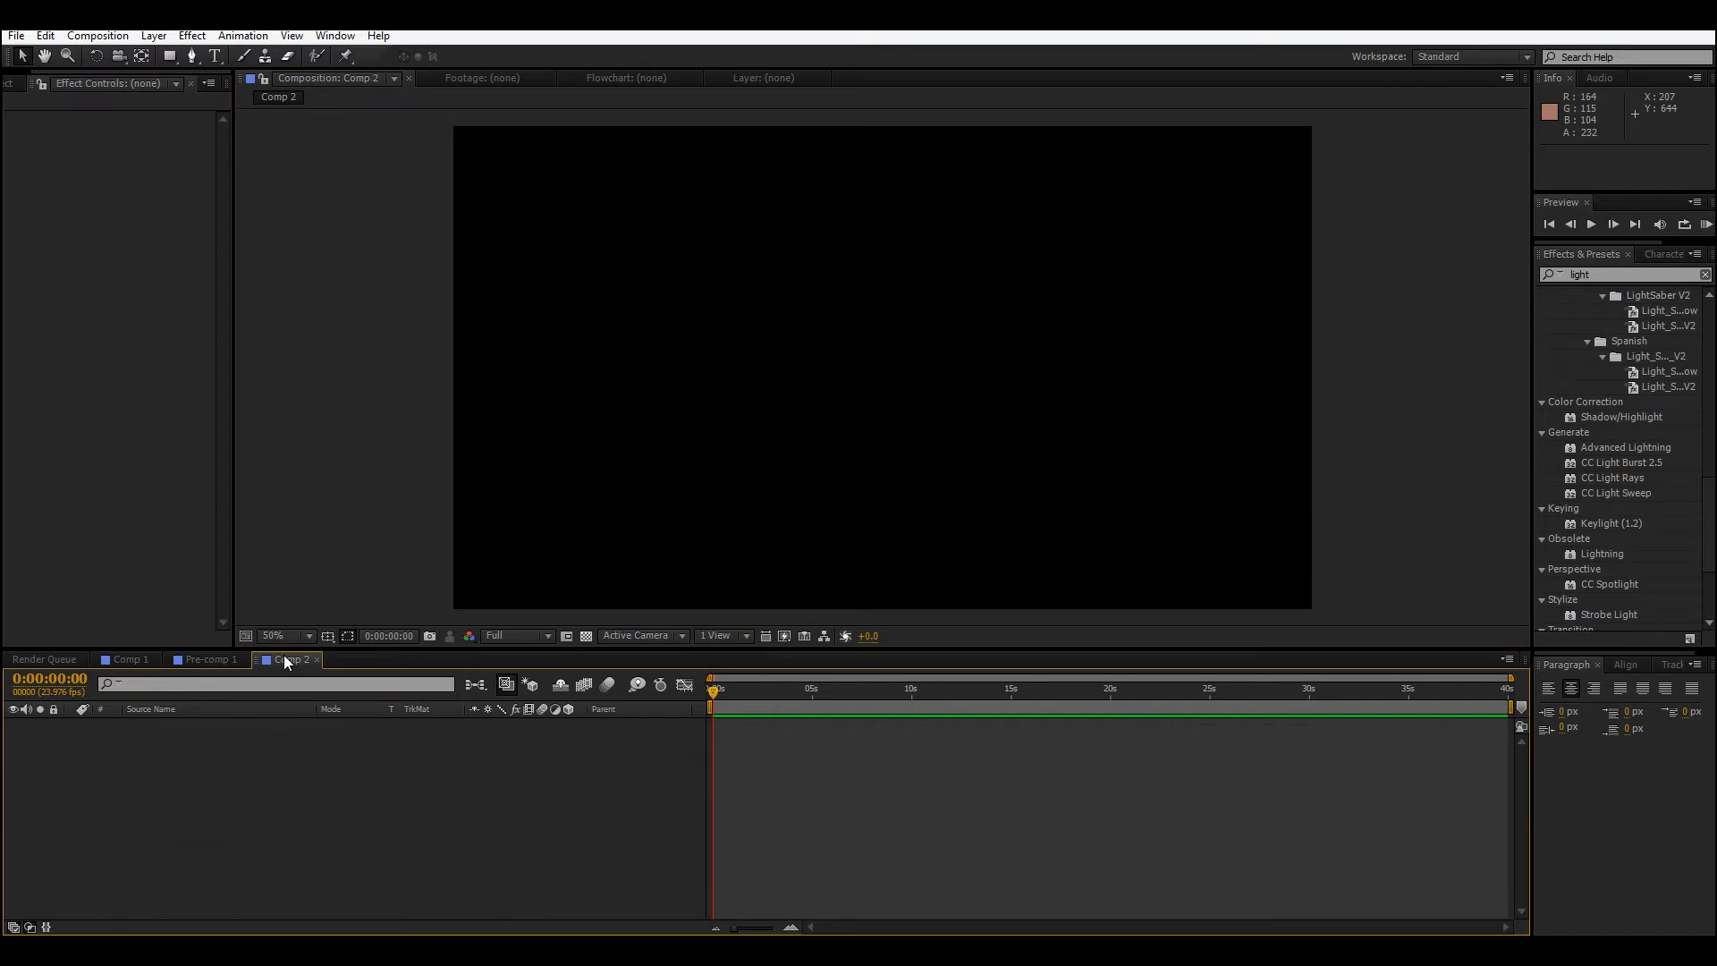
pyautogui.rightClick(271, 770)
pyautogui.moveTo(361, 579)
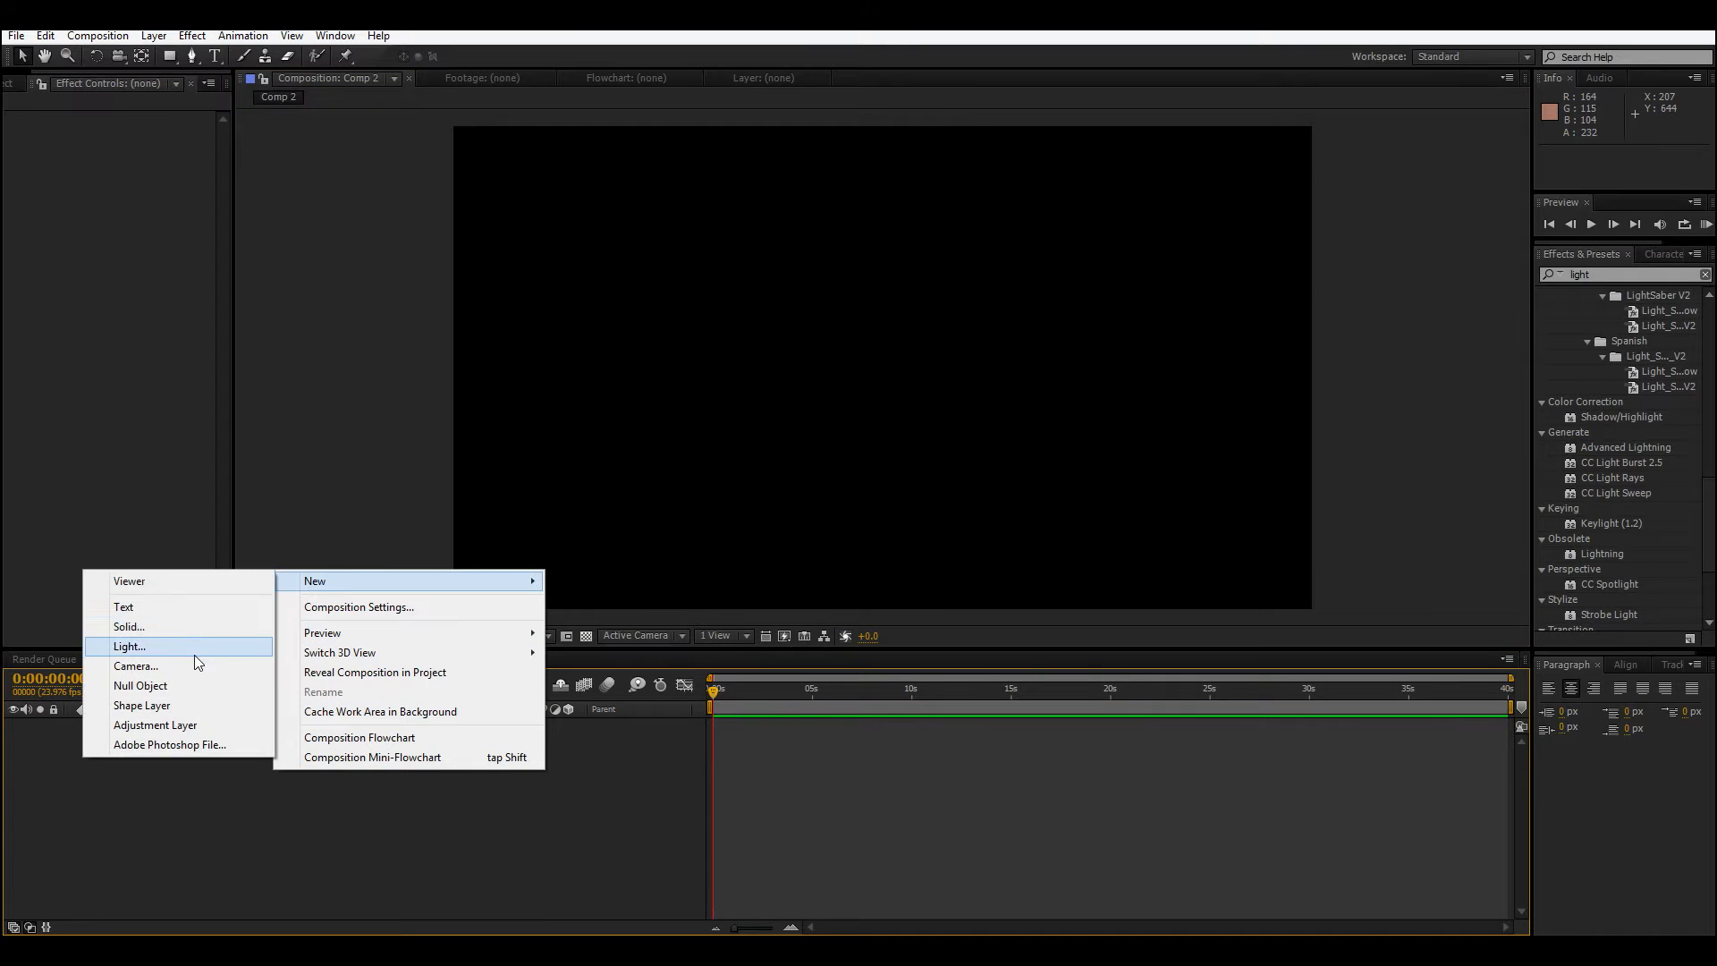
pyautogui.click(161, 625)
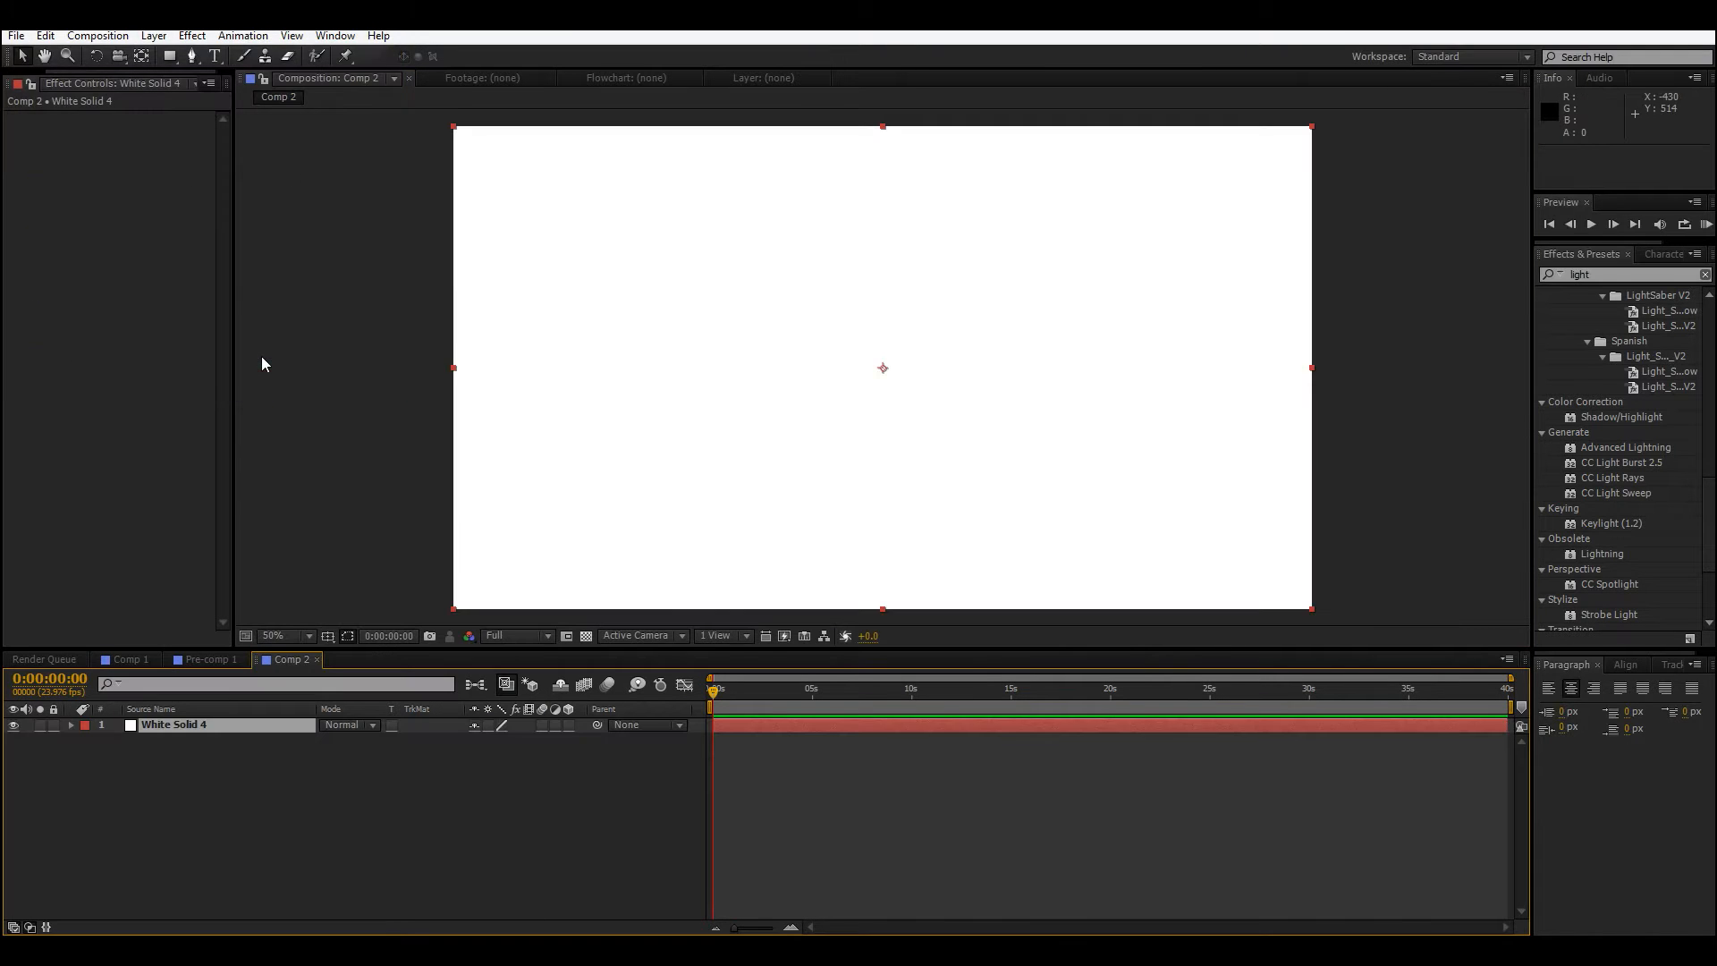
pyautogui.click(261, 364)
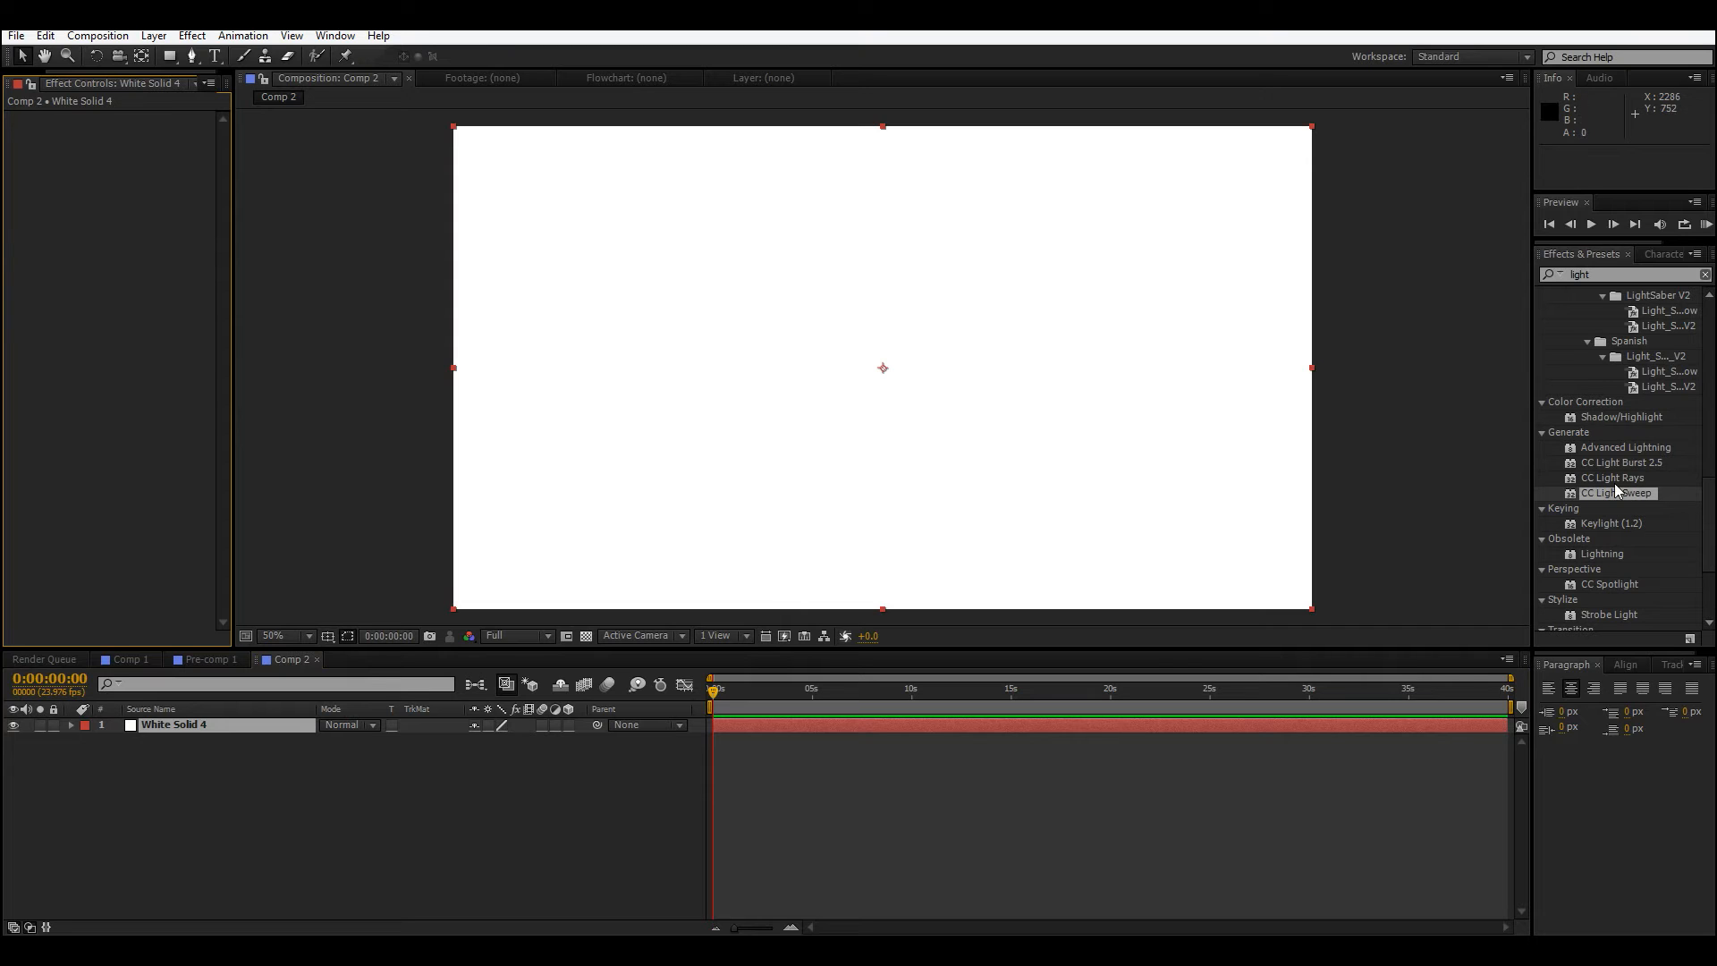
# Apply CC Light Rays to the white solid and set its Transfer Mode to None.
pyautogui.moveTo(1620, 477); pyautogui.dragTo(909, 507)
pyautogui.click(164, 270)
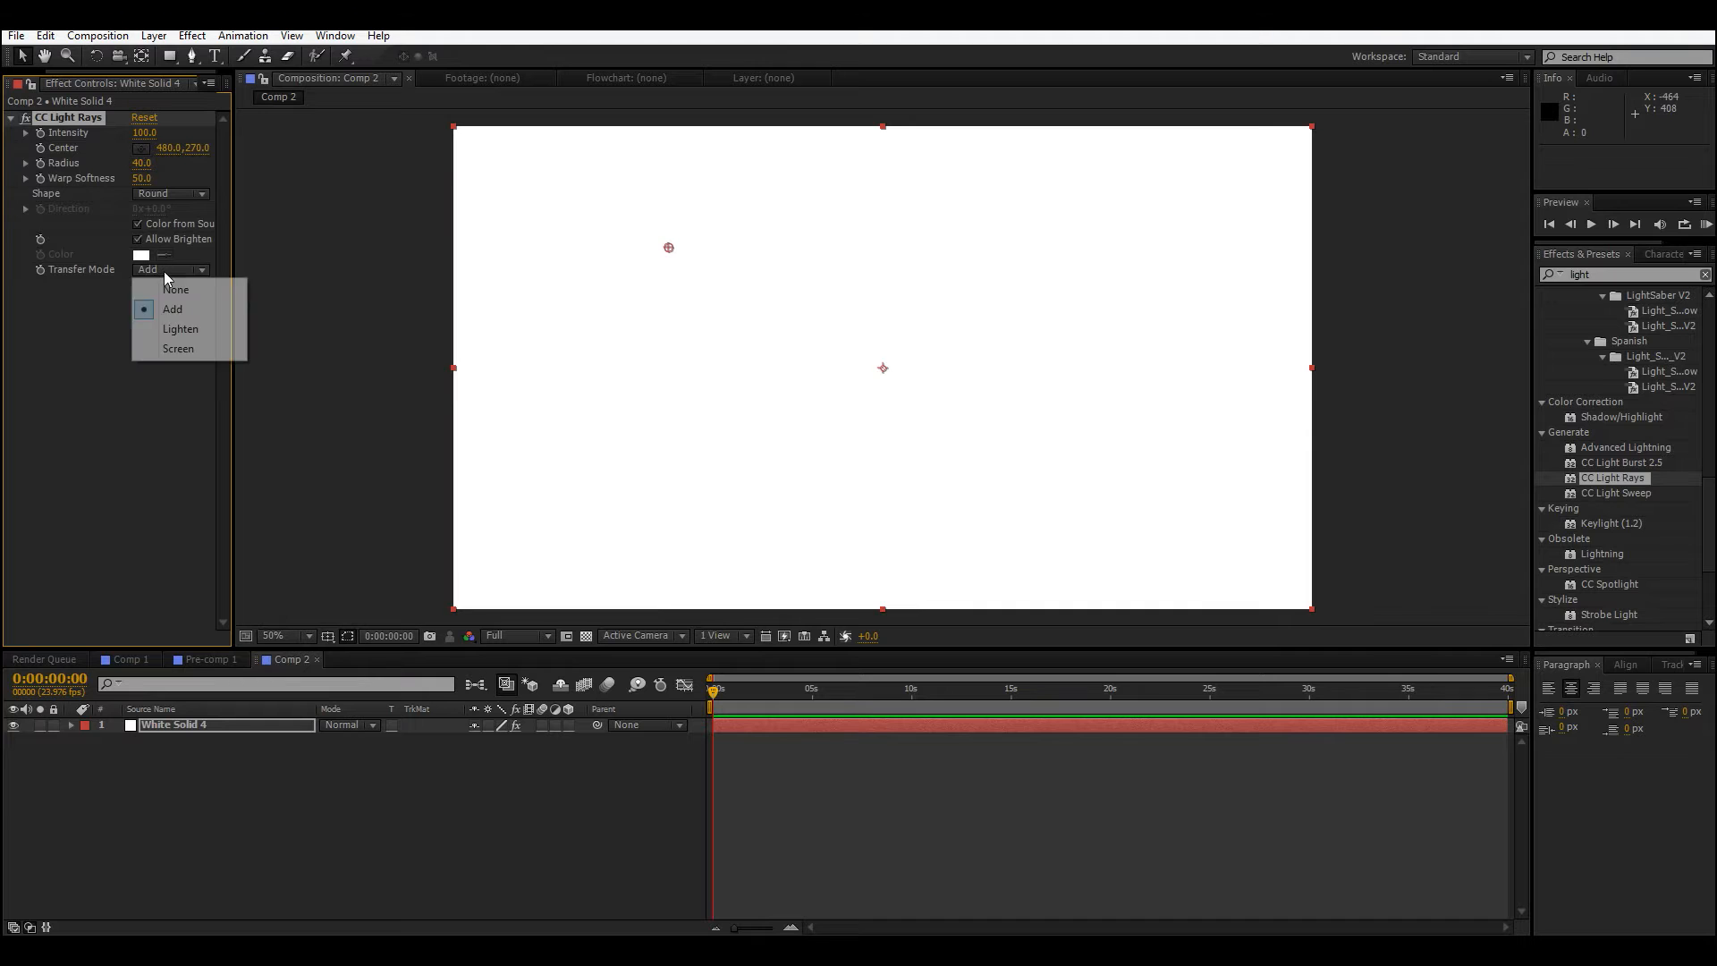
pyautogui.click(177, 290)
# Set the light rays' Intensity to 306 and place their Center at about 438, 538.
pyautogui.moveTo(674, 247); pyautogui.dragTo(1107, 373)
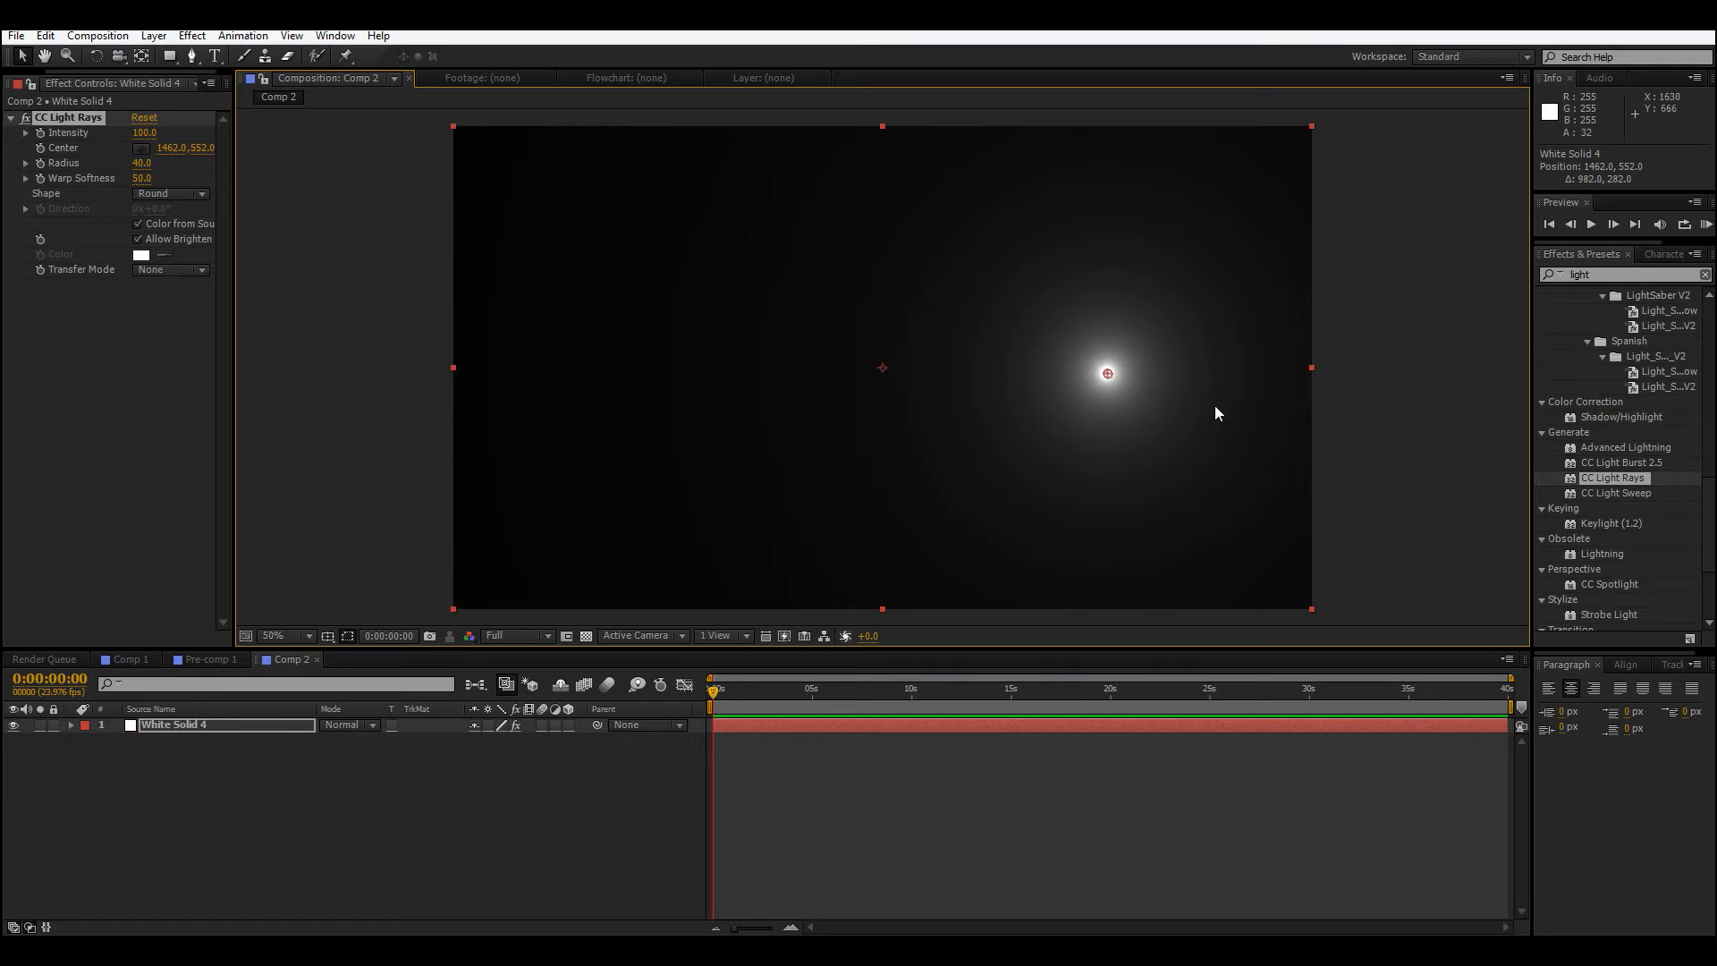
pyautogui.moveTo(1107, 374); pyautogui.dragTo(589, 370)
pyautogui.moveTo(143, 132); pyautogui.dragTo(292, 107)
pyautogui.moveTo(631, 360)
pyautogui.mouseDown()
pyautogui.moveTo(607, 356)
pyautogui.moveTo(650, 368)
pyautogui.mouseUp()
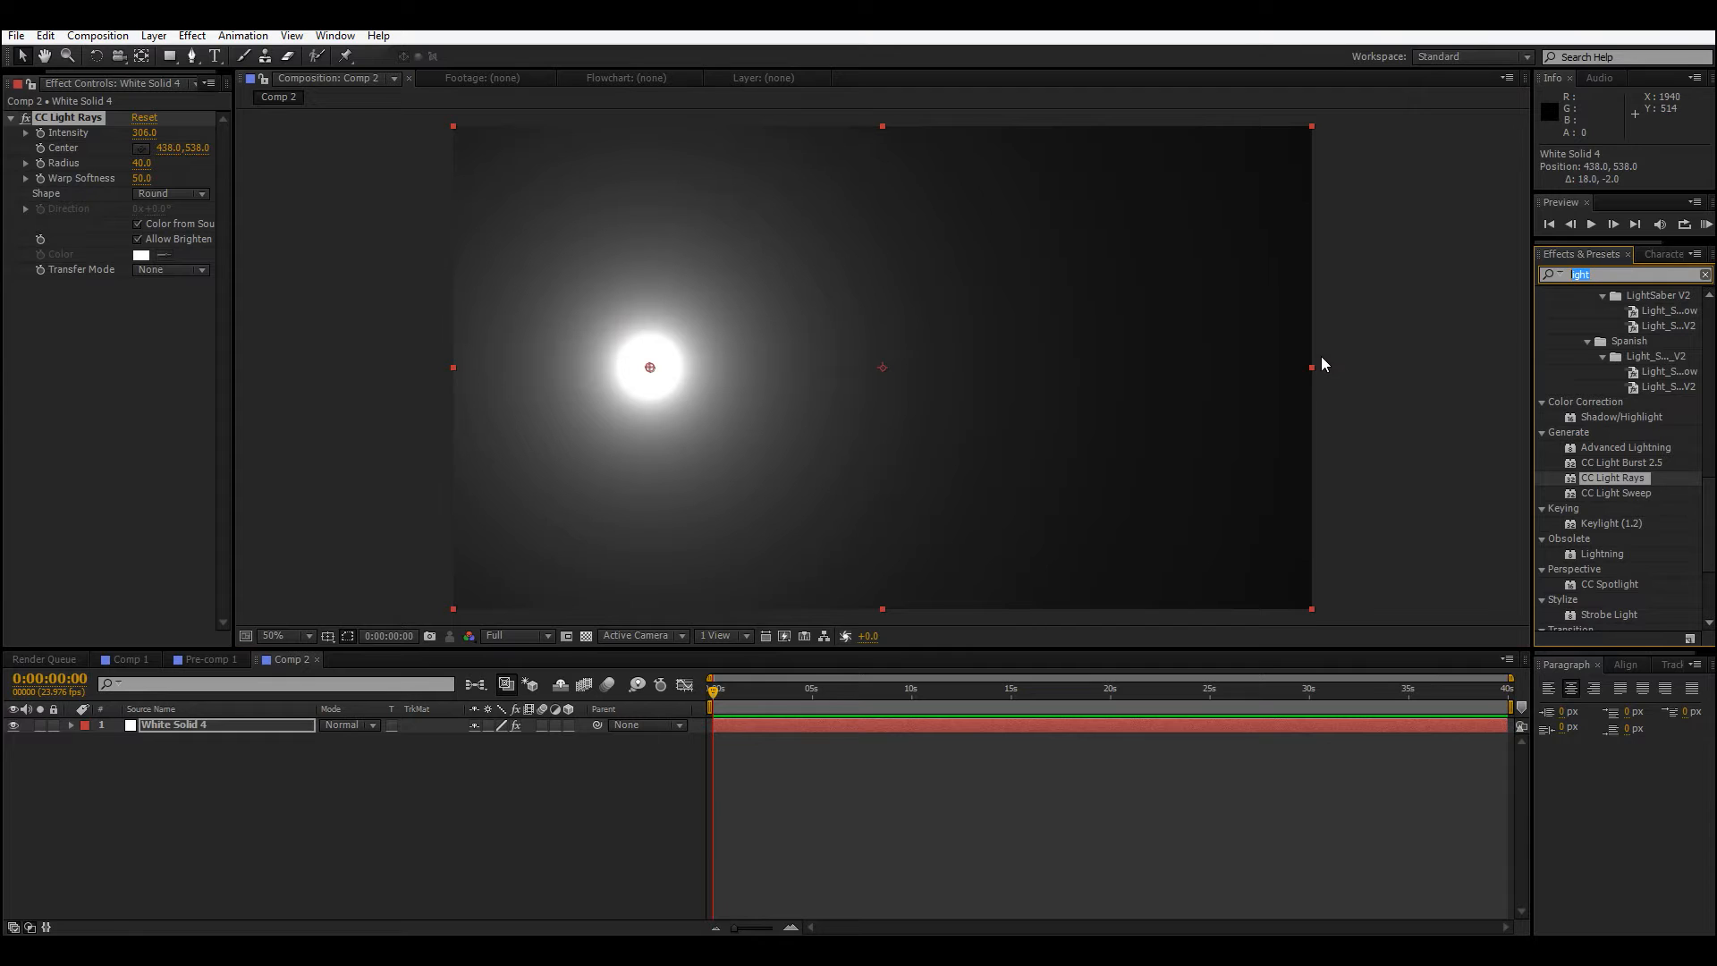
# Find CC Cross Blur in the effects library and add it to the solid below CC Light Rays.
pyautogui.write('cross')
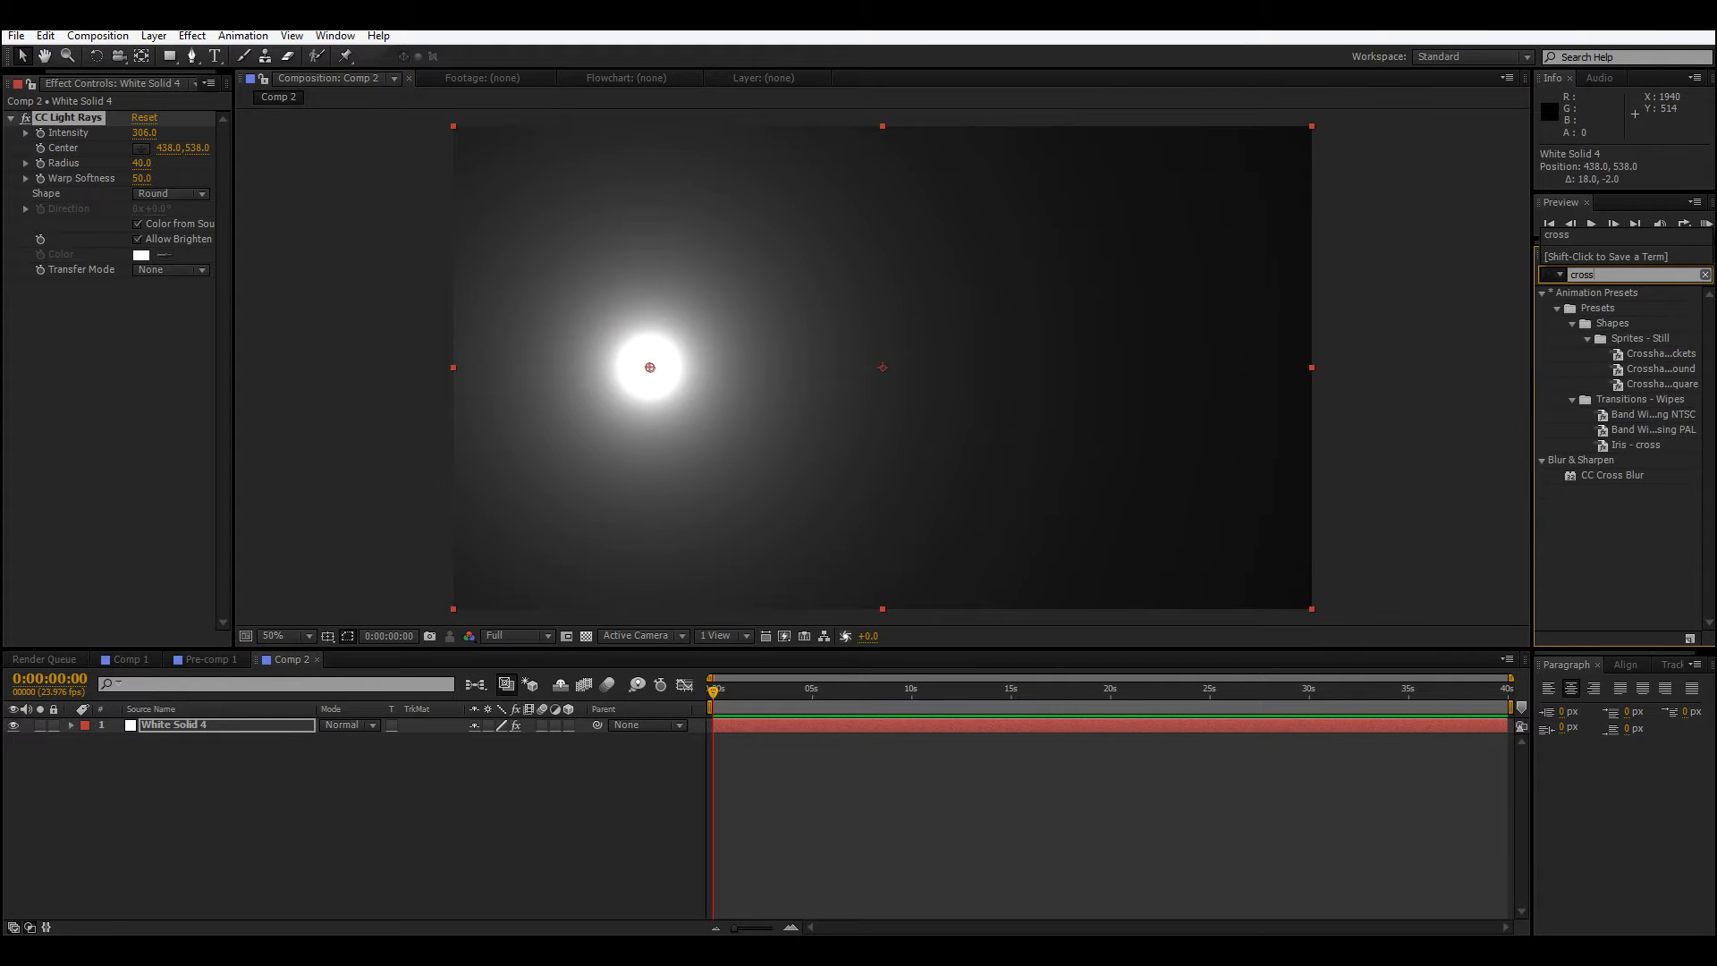
pyautogui.moveTo(1605, 481); pyautogui.dragTo(94, 379)
pyautogui.click(95, 380)
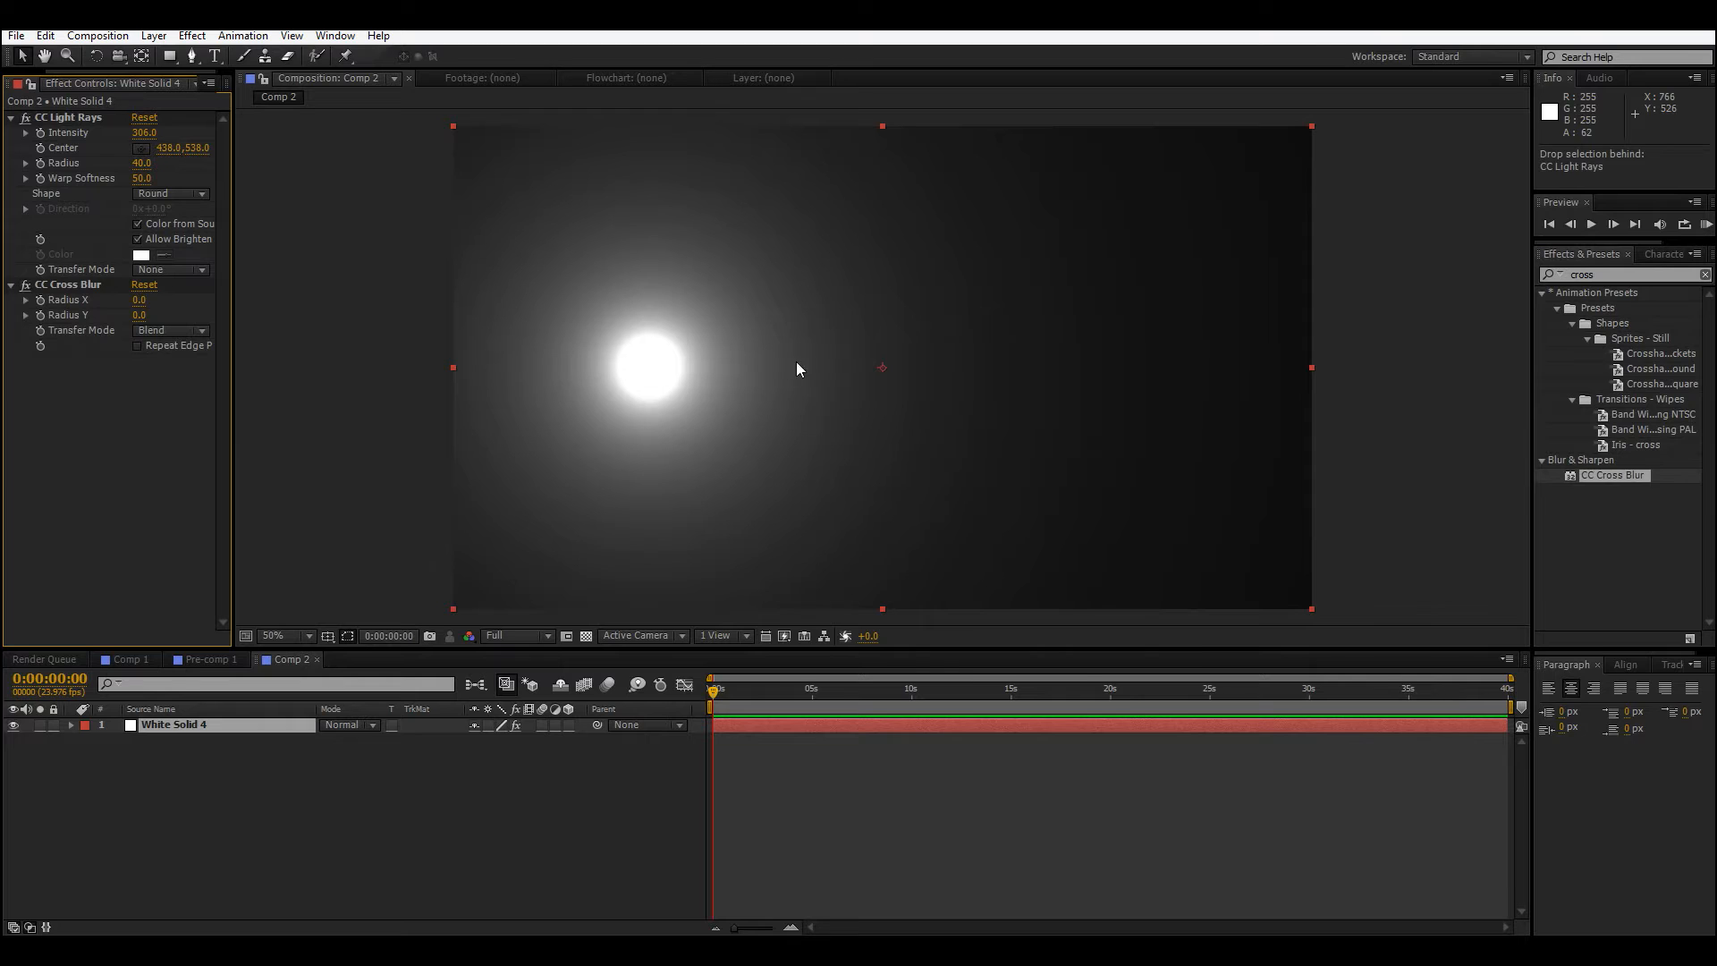
# Set CC Cross Blur's Radius X to 627 and enable Repeat Edge Pixels.
pyautogui.moveTo(139, 300); pyautogui.dragTo(577, 296)
pyautogui.click(175, 347)
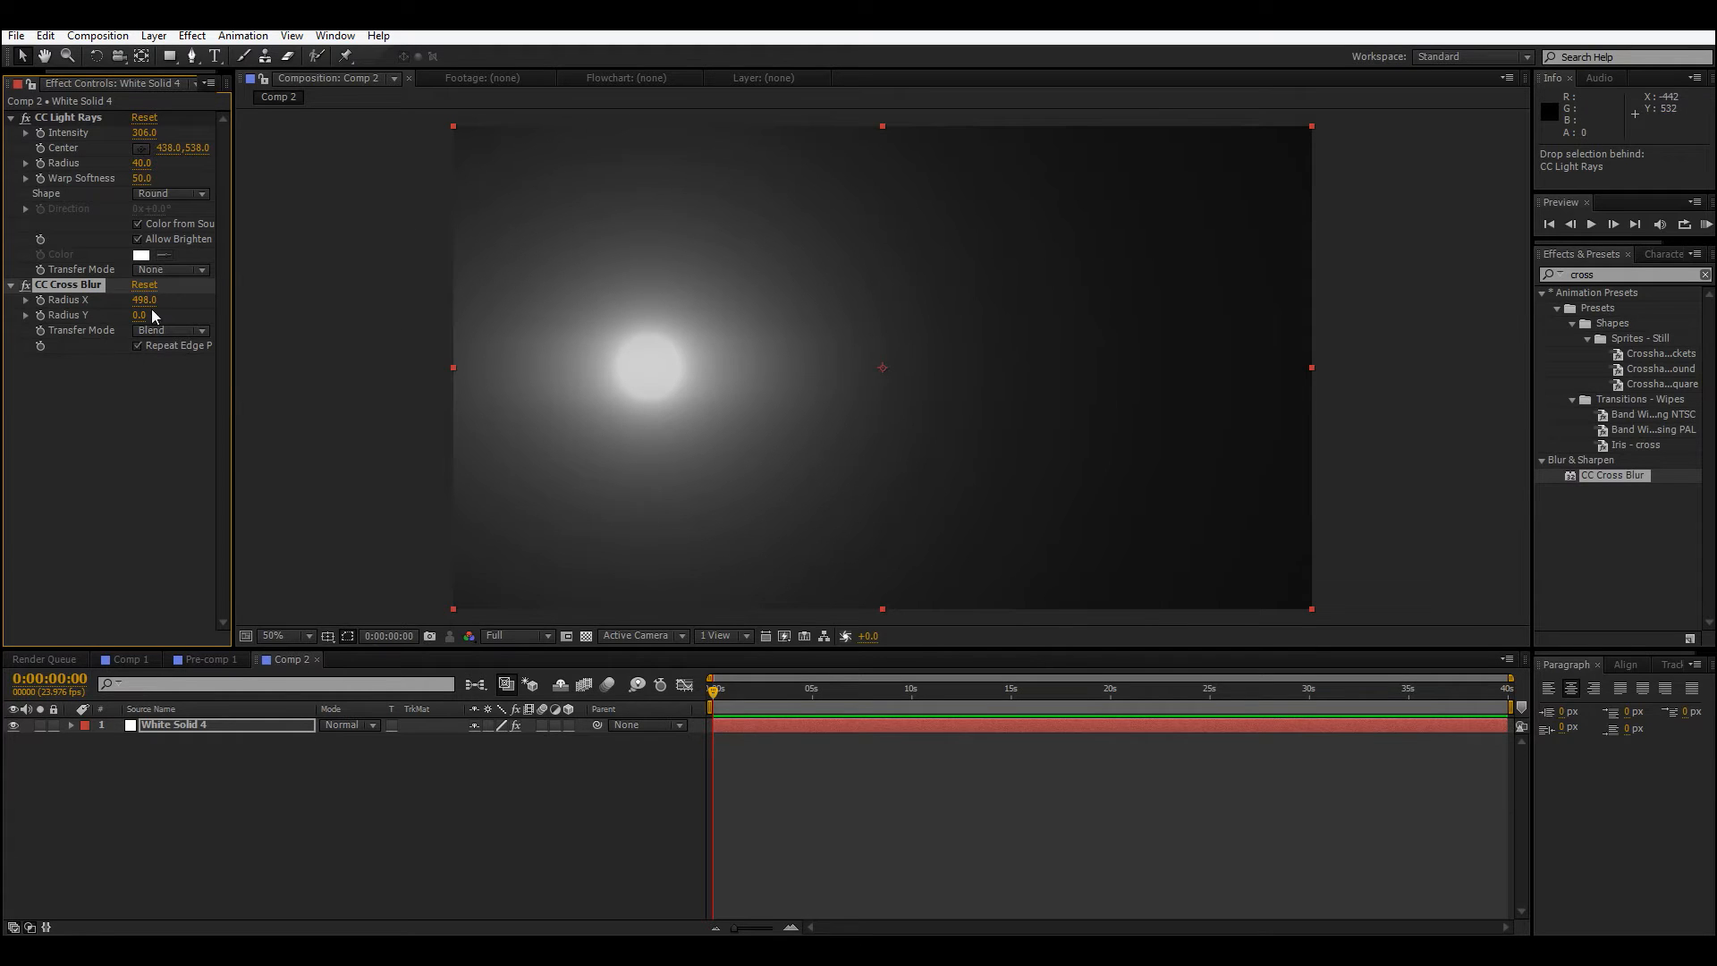
pyautogui.moveTo(143, 308); pyautogui.dragTo(305, 269)
pyautogui.click(345, 374)
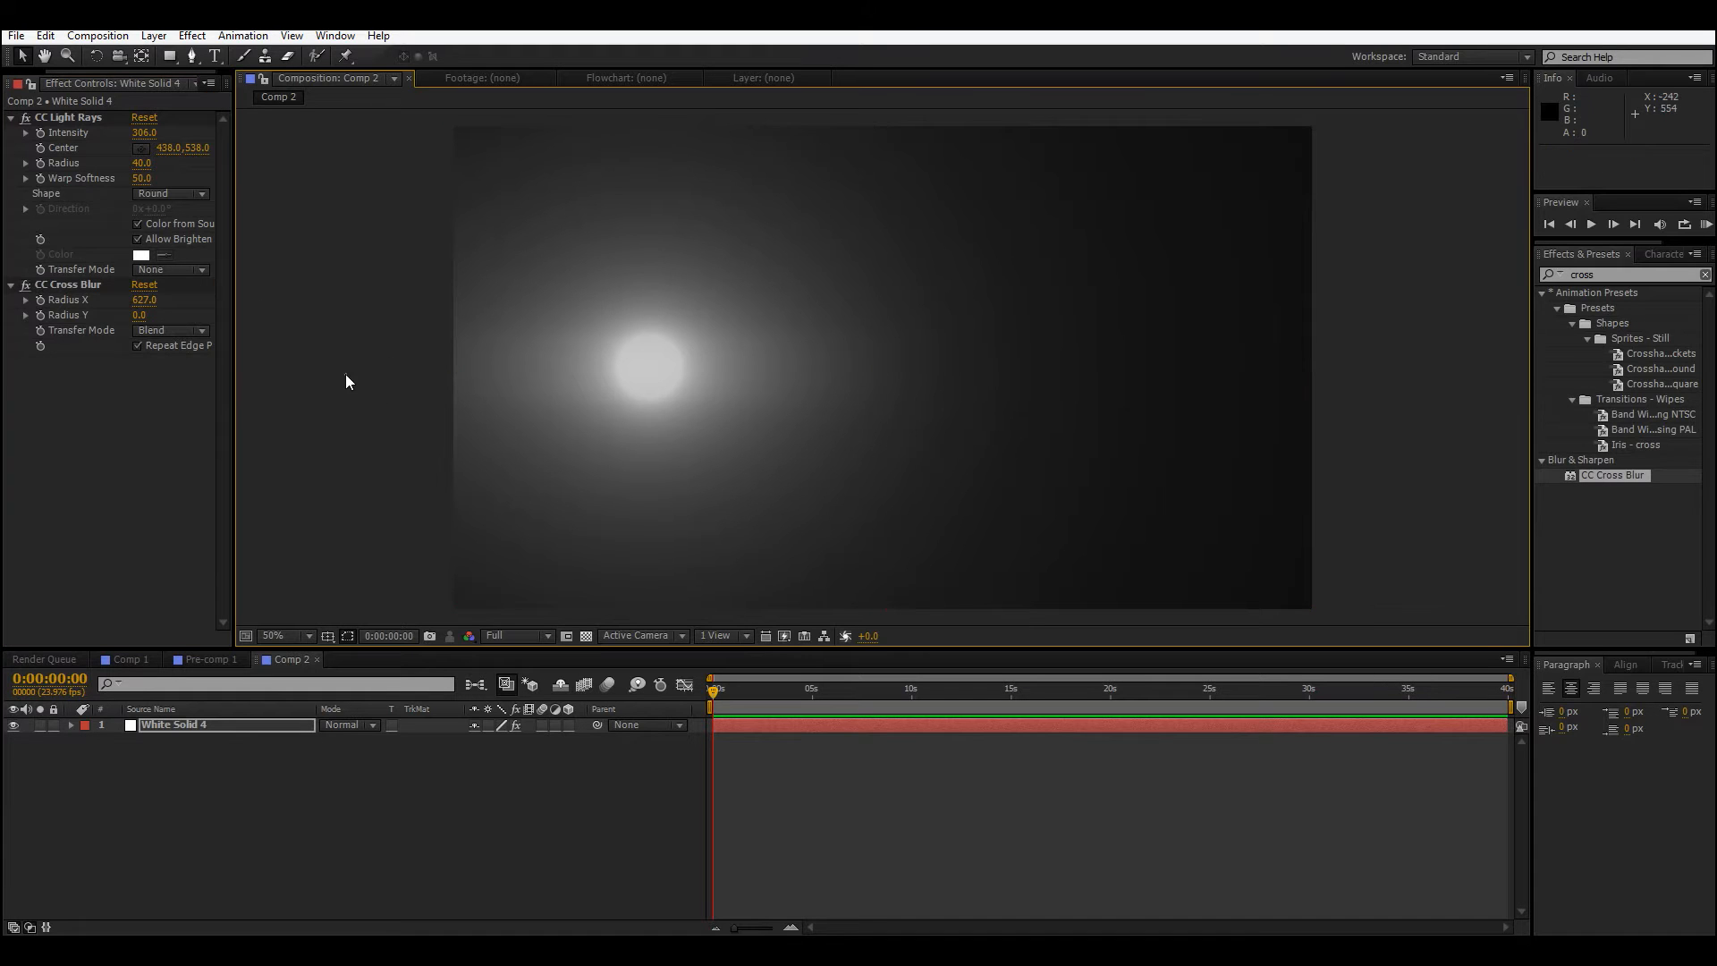
# Compare the light's appearance with CC Cross Blur disabled and enabled, examining the edges of the frame.
pyautogui.scroll(1, 358, 384)
pyautogui.moveTo(380, 410); pyautogui.dragTo(783, 425)
pyautogui.scroll(-1, 781, 427)
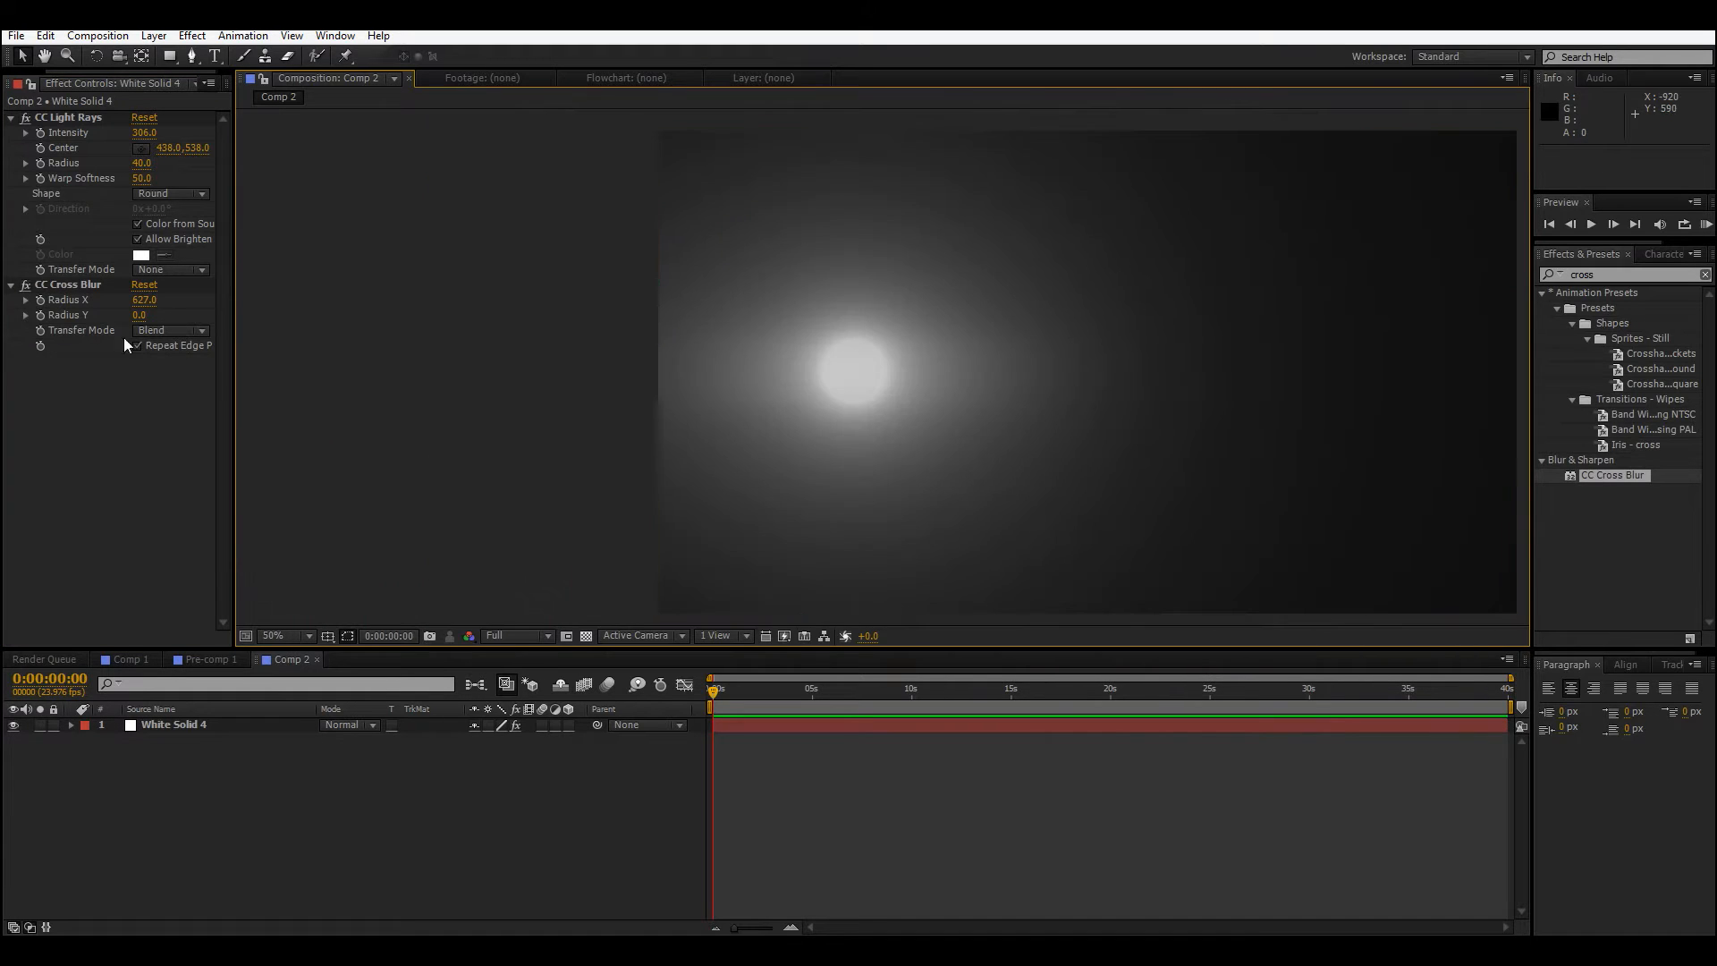
pyautogui.click(25, 285)
pyautogui.click(25, 285)
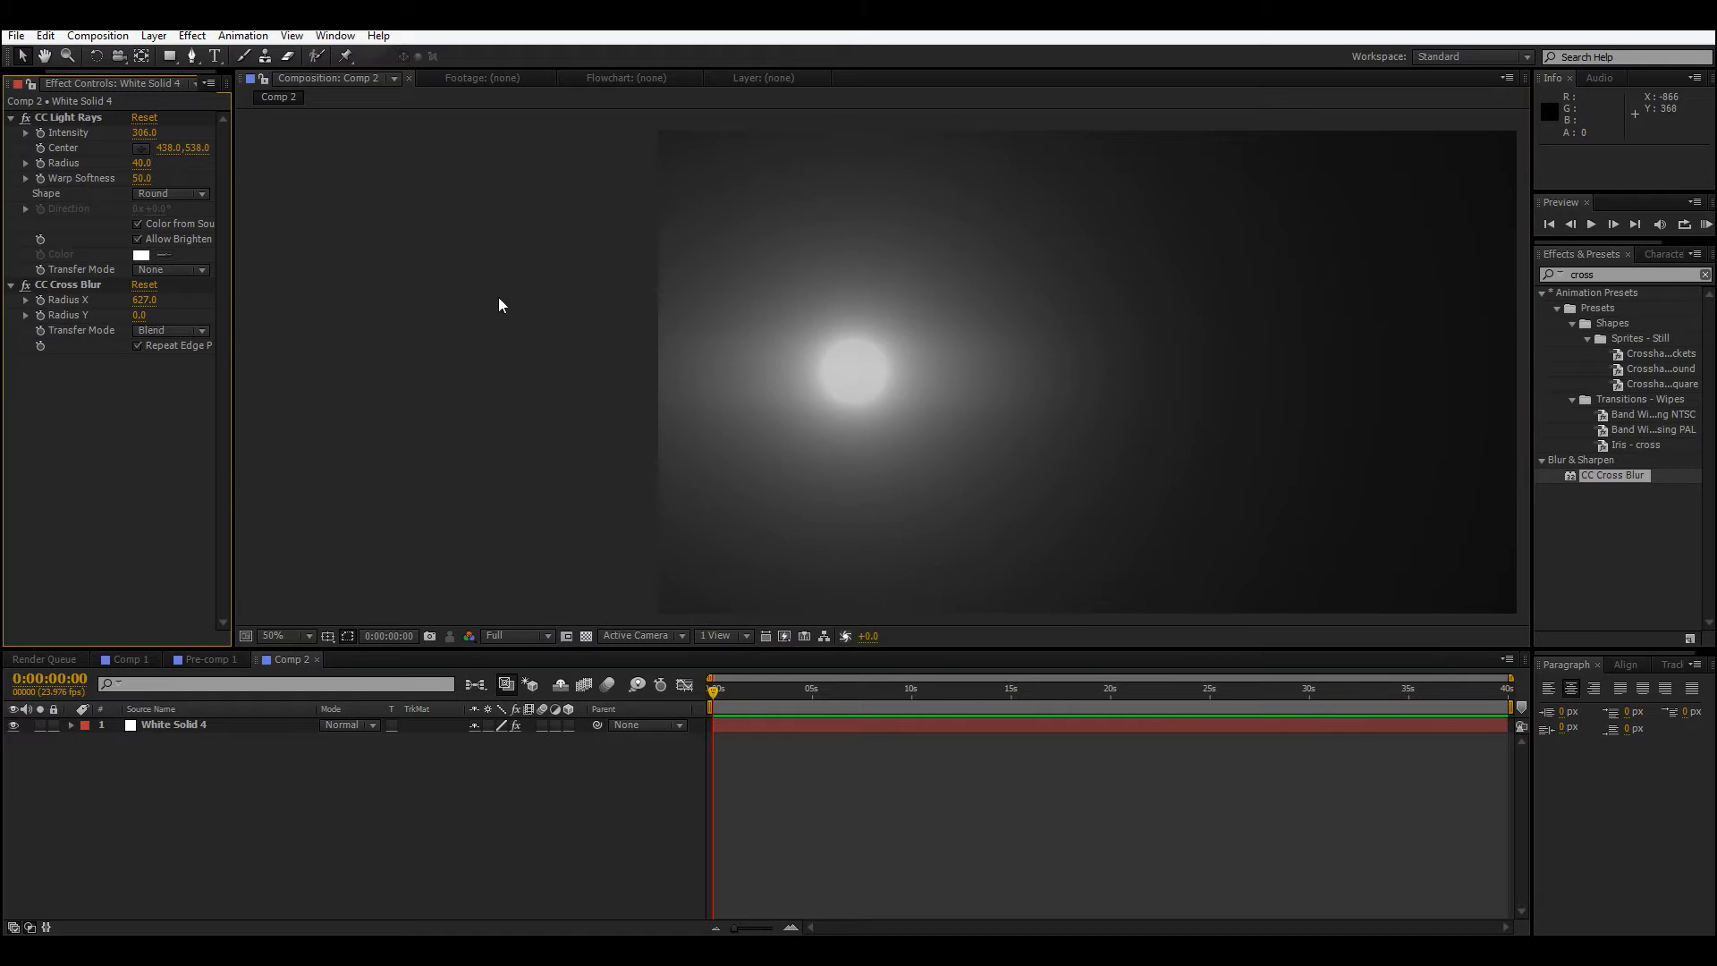
pyautogui.scroll(1, 841, 480)
pyautogui.moveTo(841, 481); pyautogui.dragTo(521, 461)
pyautogui.scroll(-1, 514, 466)
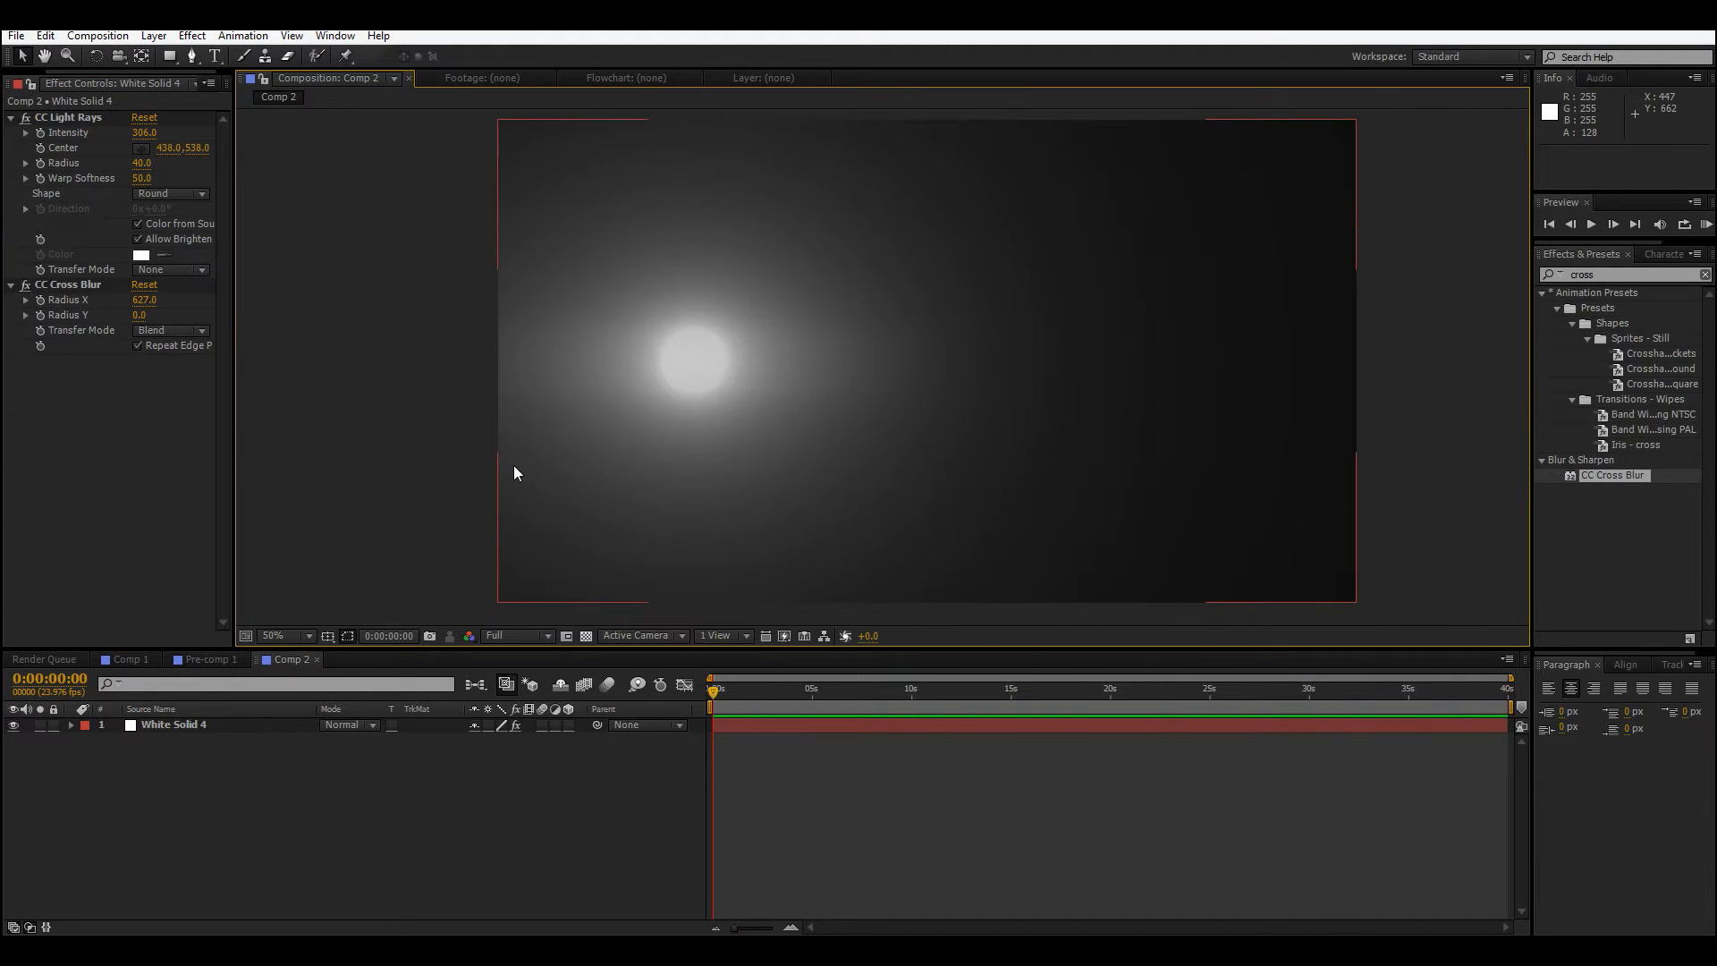
# Try the Add transfer mode on CC Cross Blur and return it to Blend.
pyautogui.click(174, 331)
pyautogui.click(190, 367)
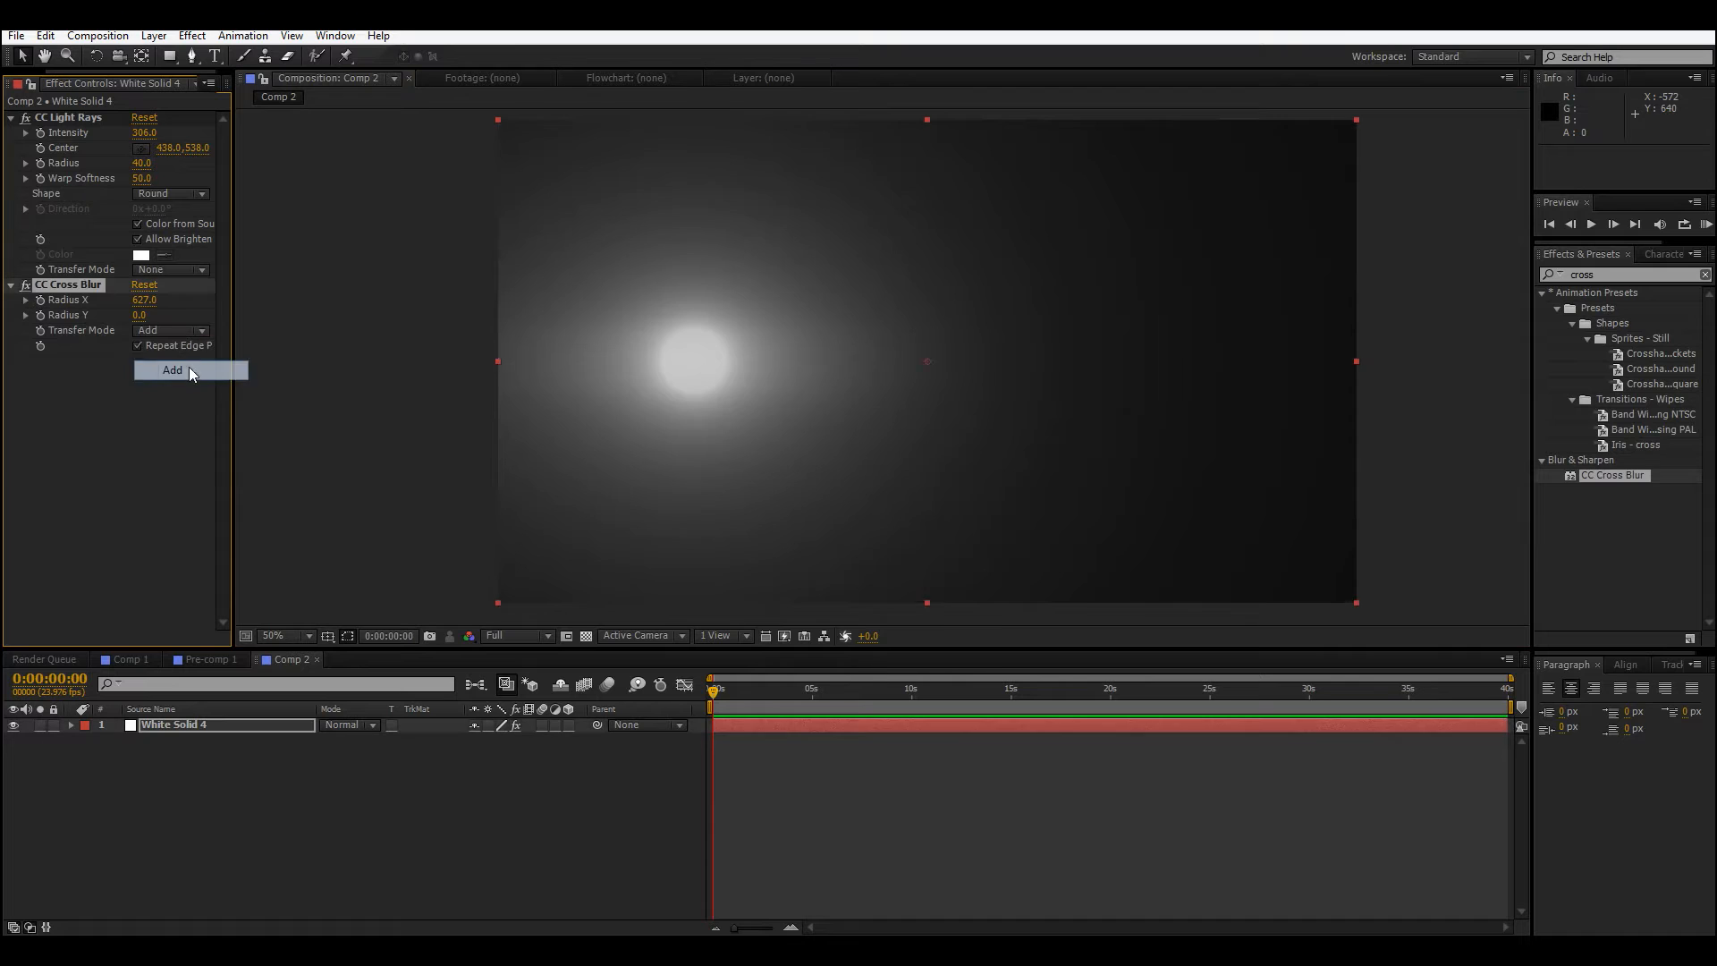
pyautogui.click(476, 419)
pyautogui.scroll(1, 476, 419)
pyautogui.scroll(-1, 479, 420)
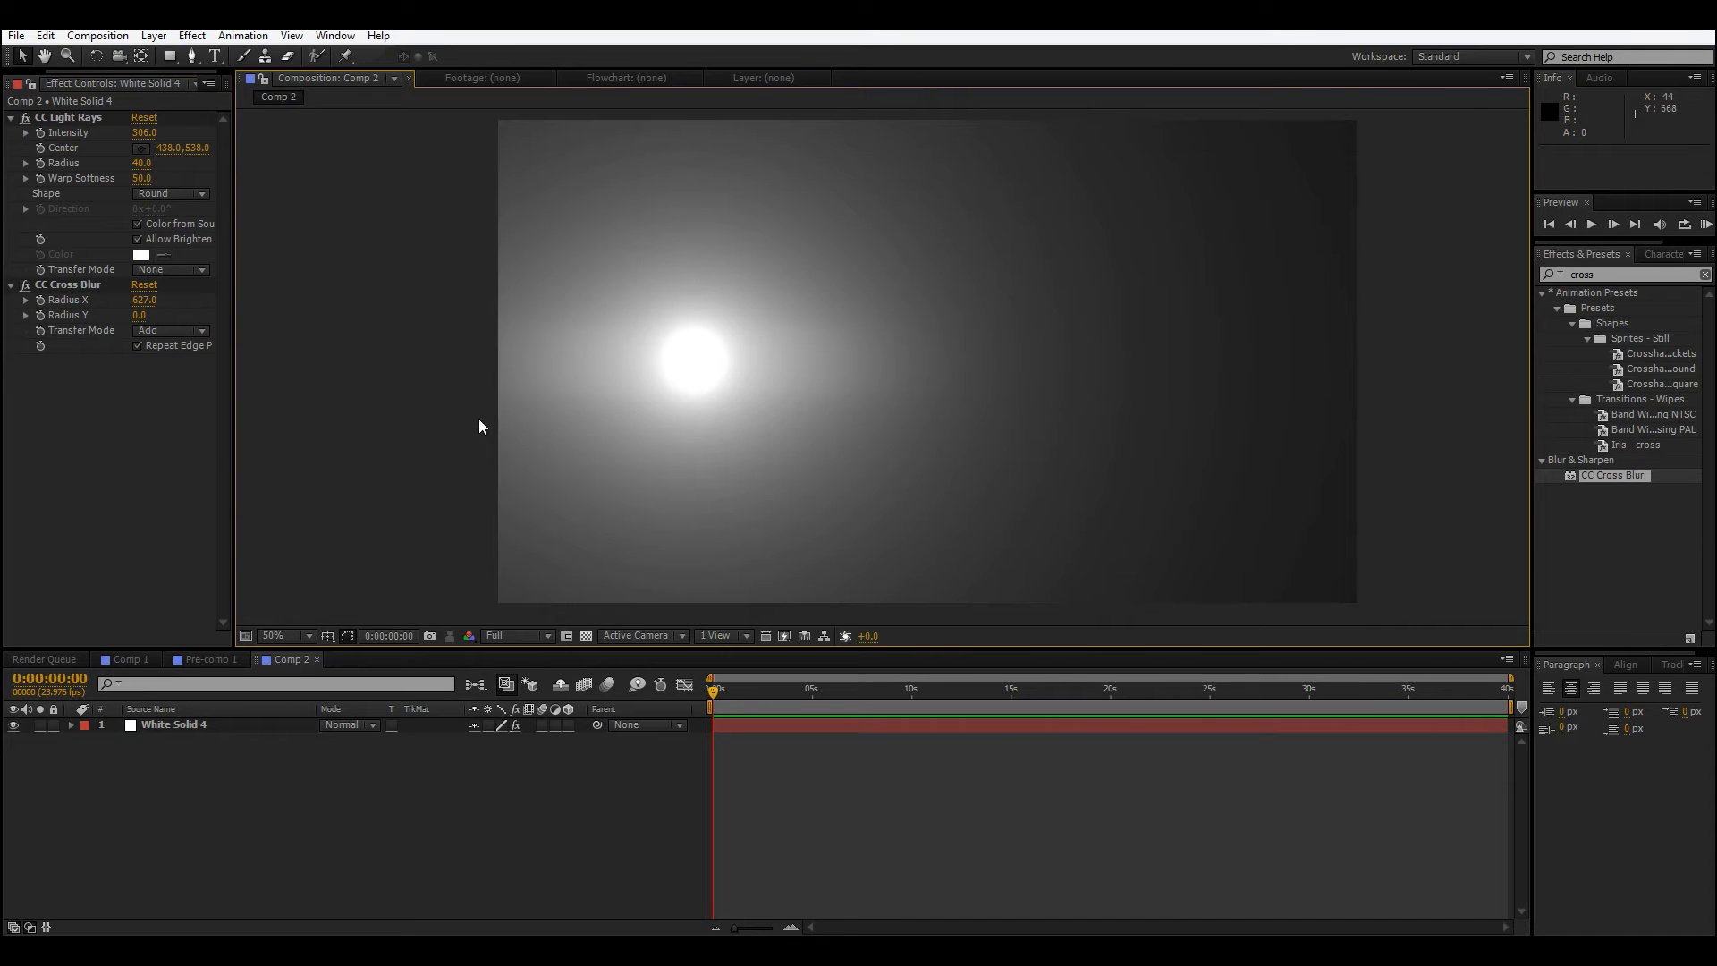
pyautogui.click(175, 330)
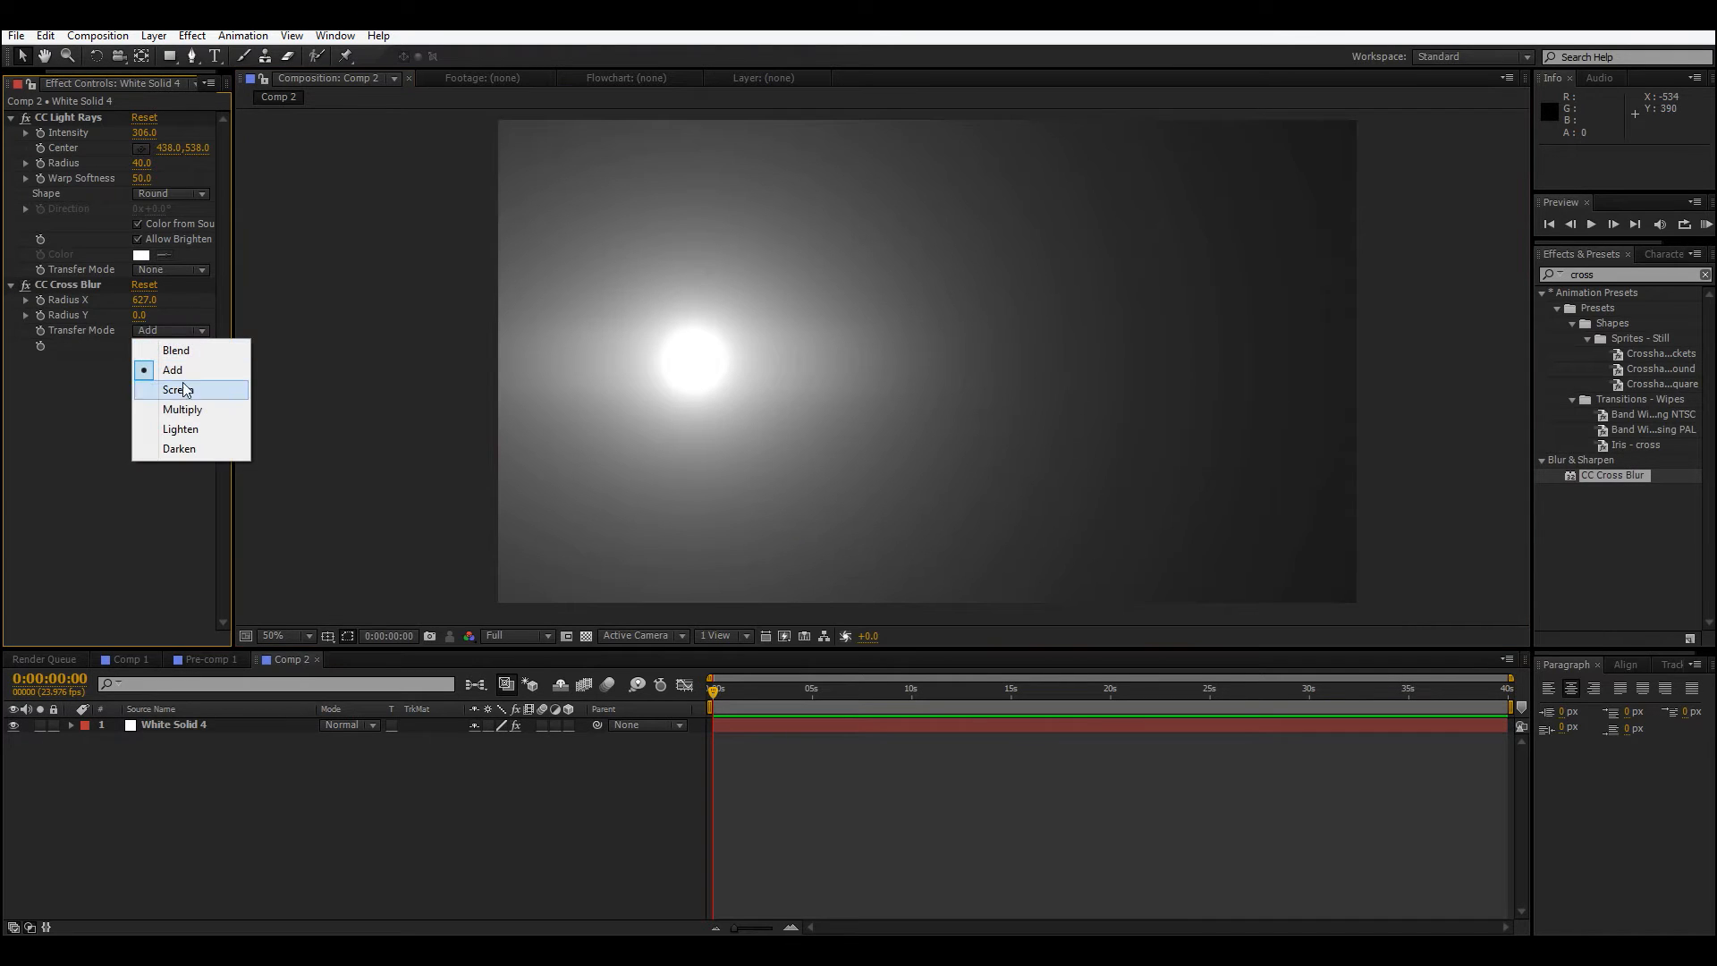
pyautogui.click(196, 353)
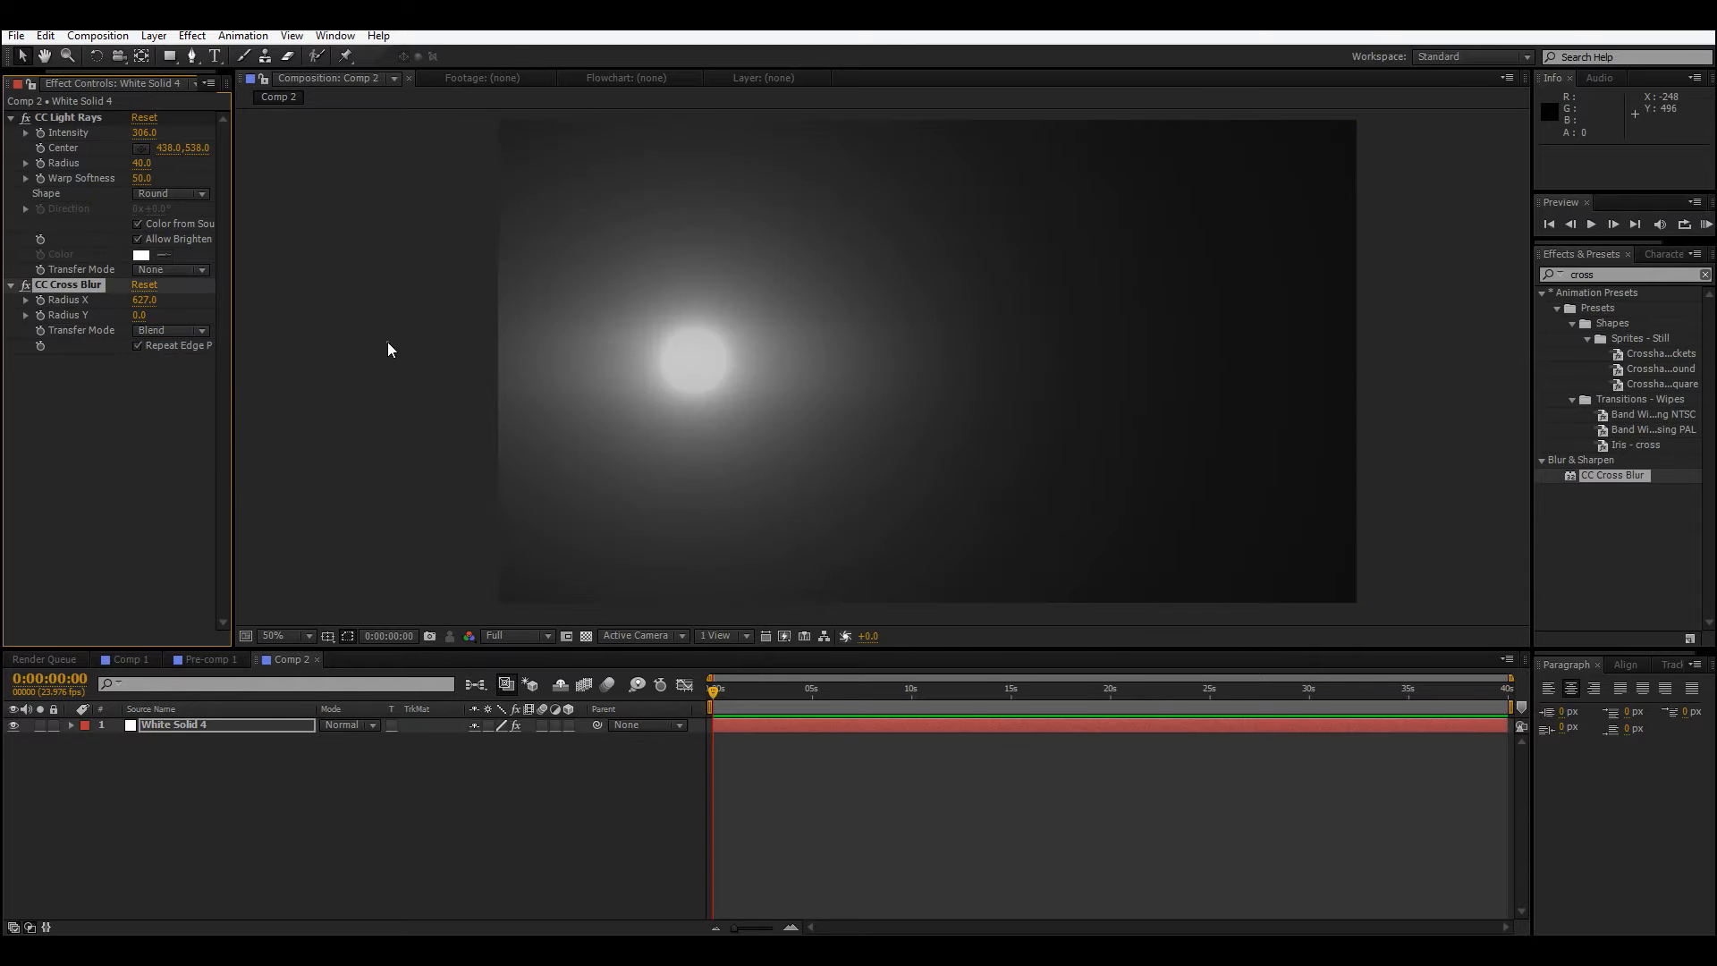
pyautogui.click(388, 342)
pyautogui.scroll(1, 394, 356)
pyautogui.moveTo(393, 356)
pyautogui.mouseDown()
pyautogui.moveTo(272, 367)
pyautogui.moveTo(503, 357)
pyautogui.moveTo(398, 332)
pyautogui.mouseUp()
pyautogui.scroll(-1, 503, 357)
# Add VC Color Vibrance below CC Cross Blur on the solid and set its Color to red.
pyautogui.click(1611, 272)
pyautogui.write('vc')
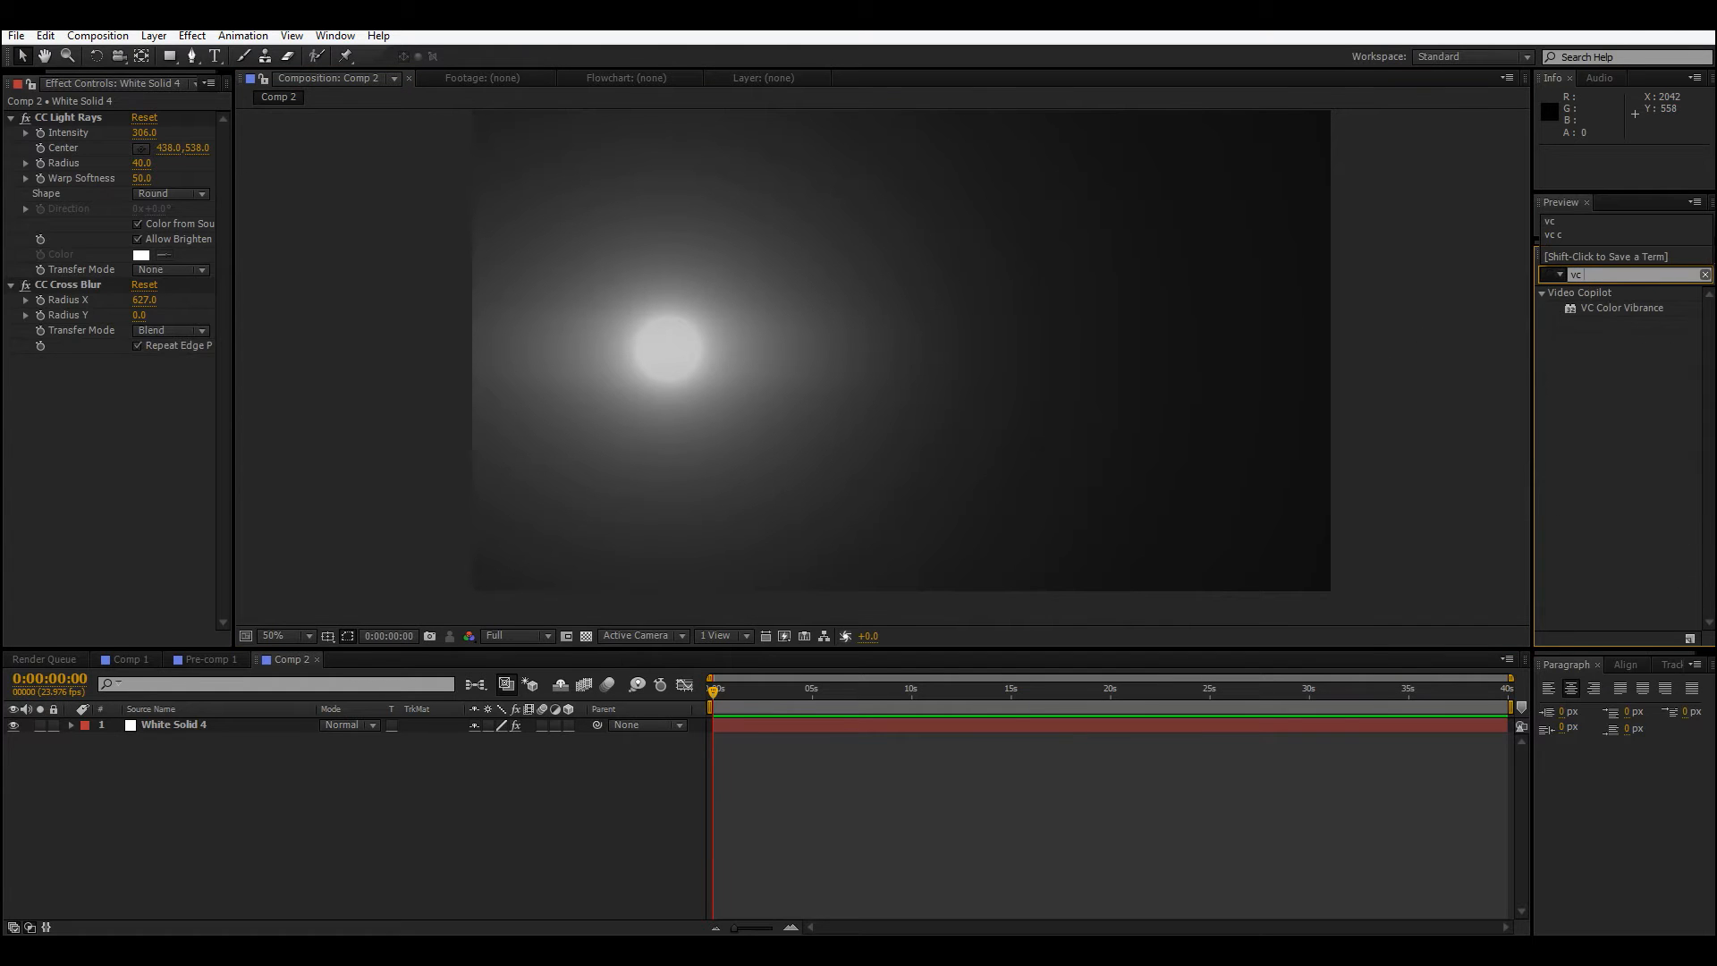
pyautogui.moveTo(1632, 303); pyautogui.dragTo(63, 415)
pyautogui.click(143, 377)
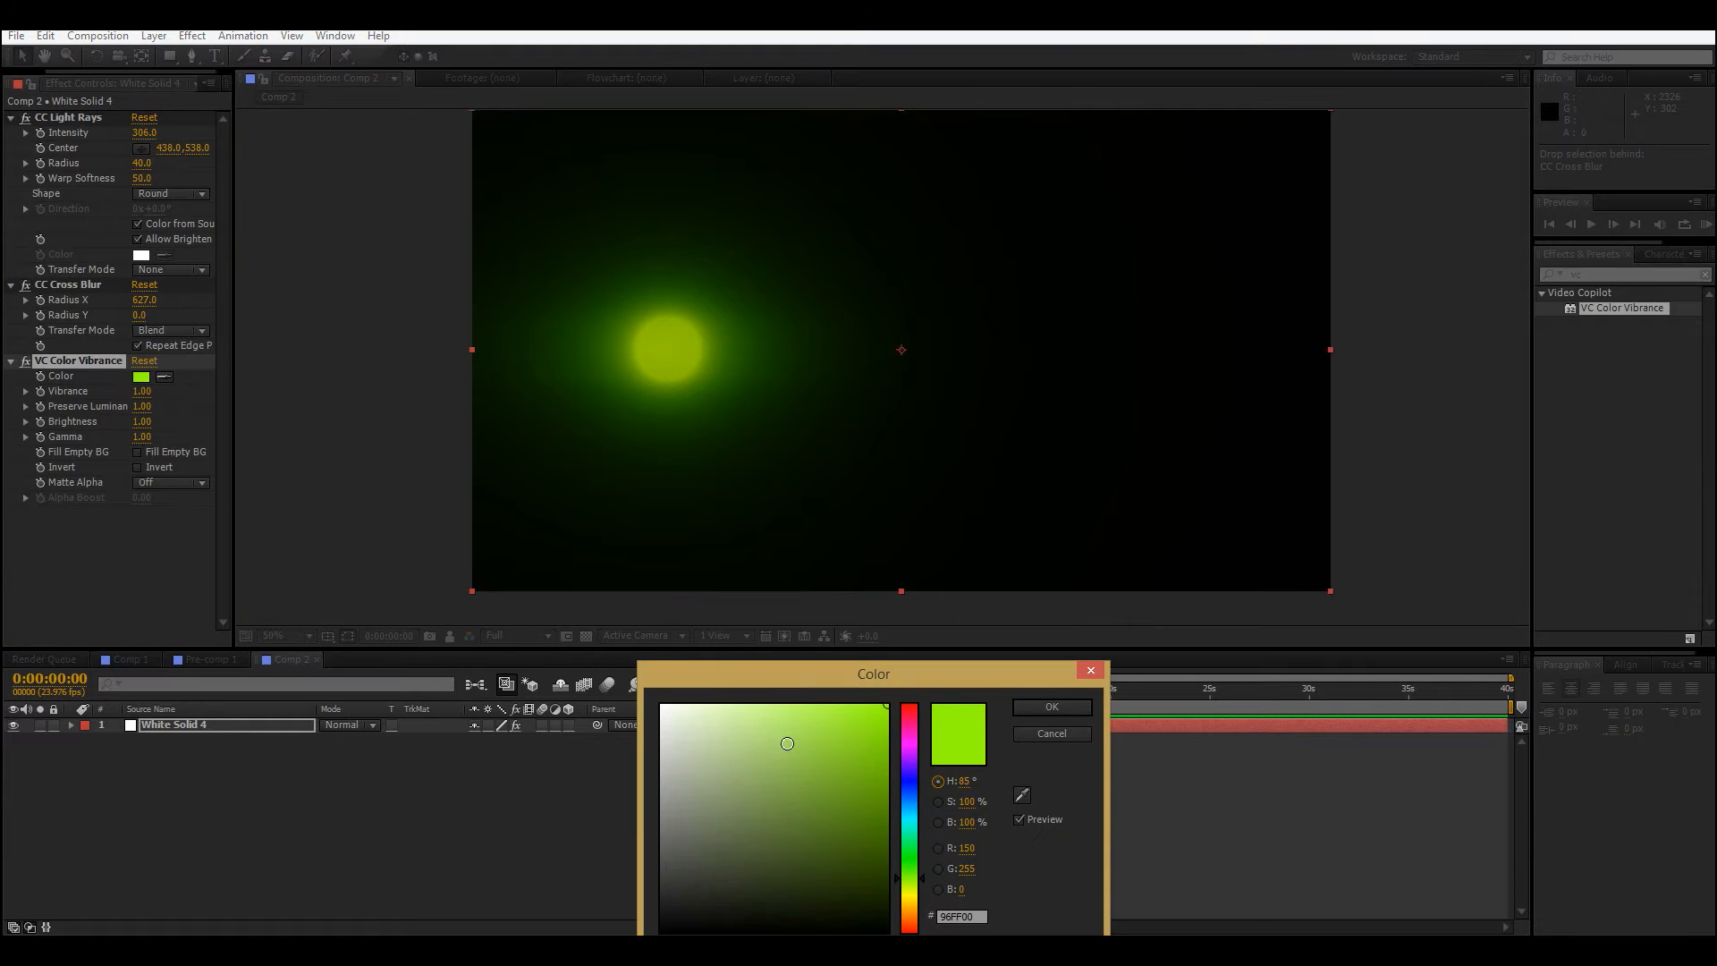
pyautogui.moveTo(909, 739); pyautogui.dragTo(907, 692)
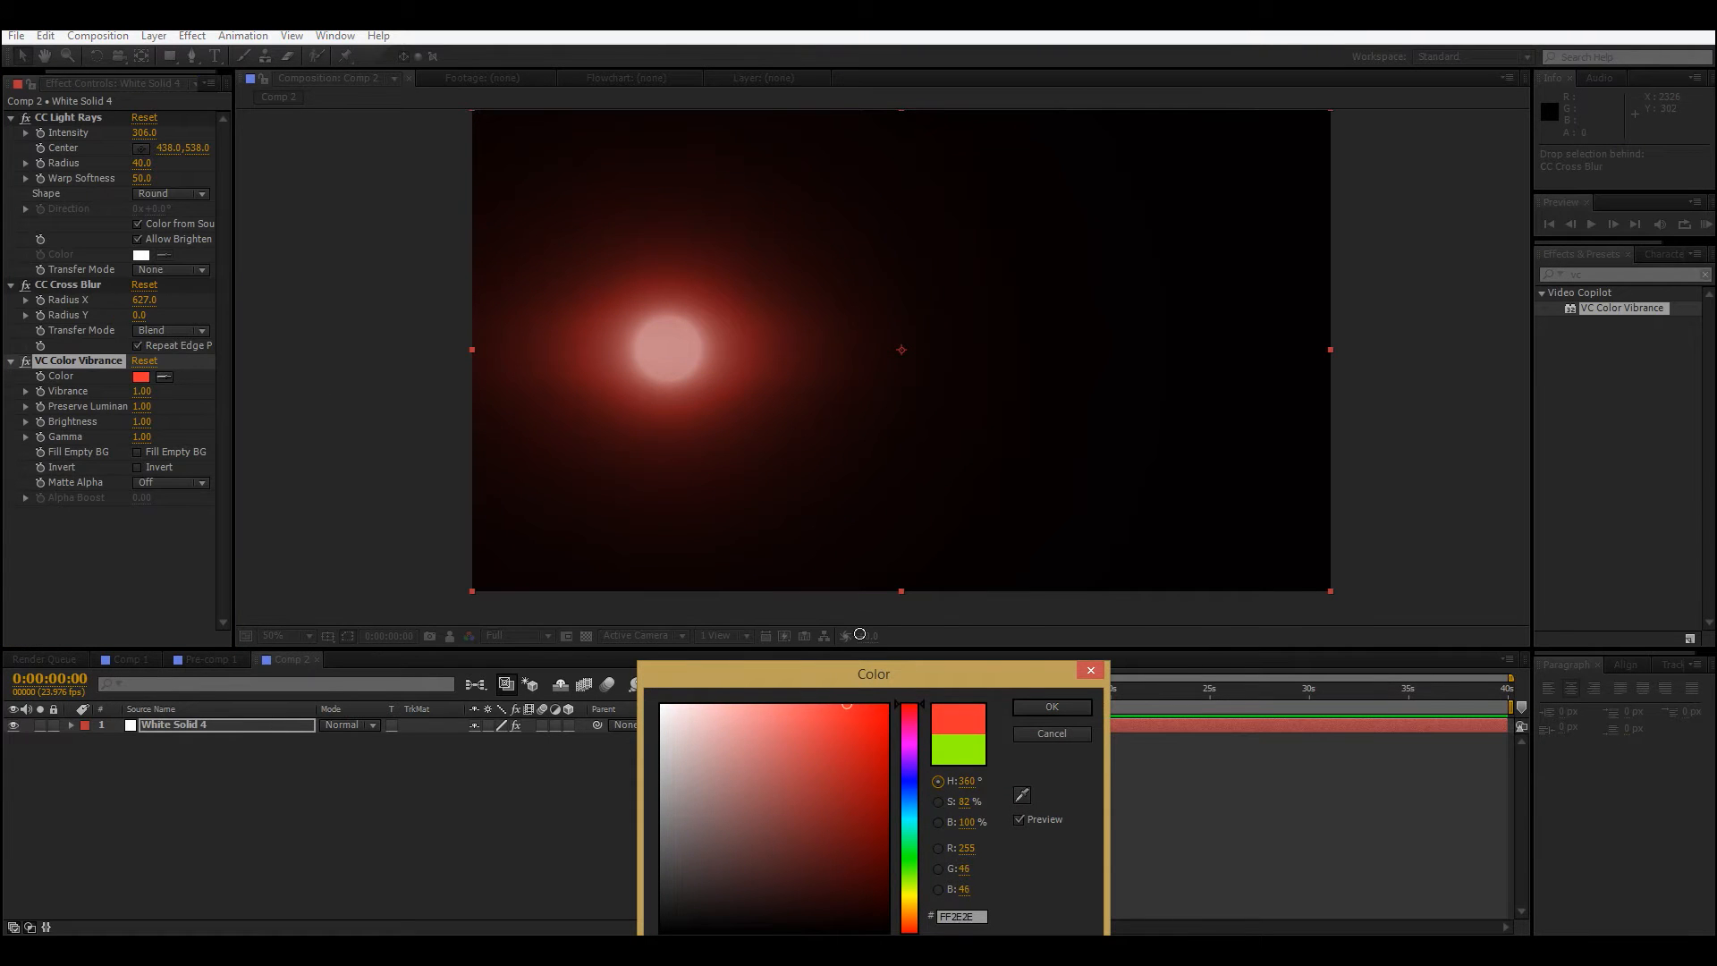
pyautogui.click(1054, 706)
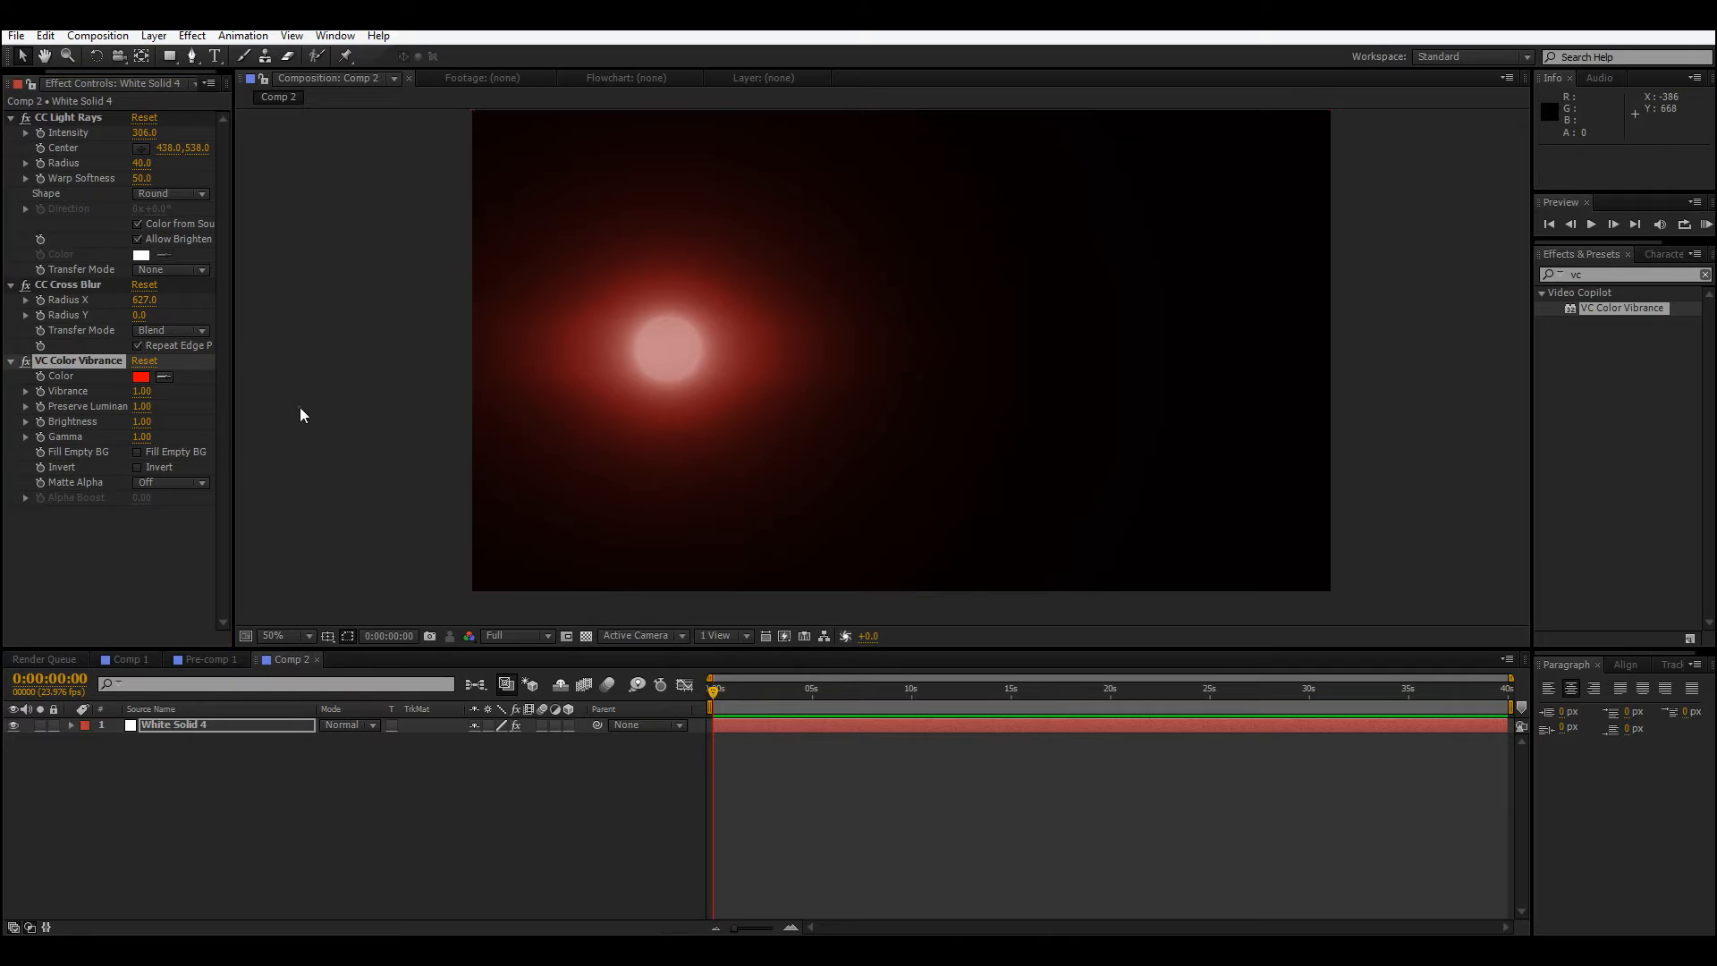
# Duplicate the red light layer and place the copy's CC Light Rays Center at about 748, 548, beside the first light.
pyautogui.click(210, 727)
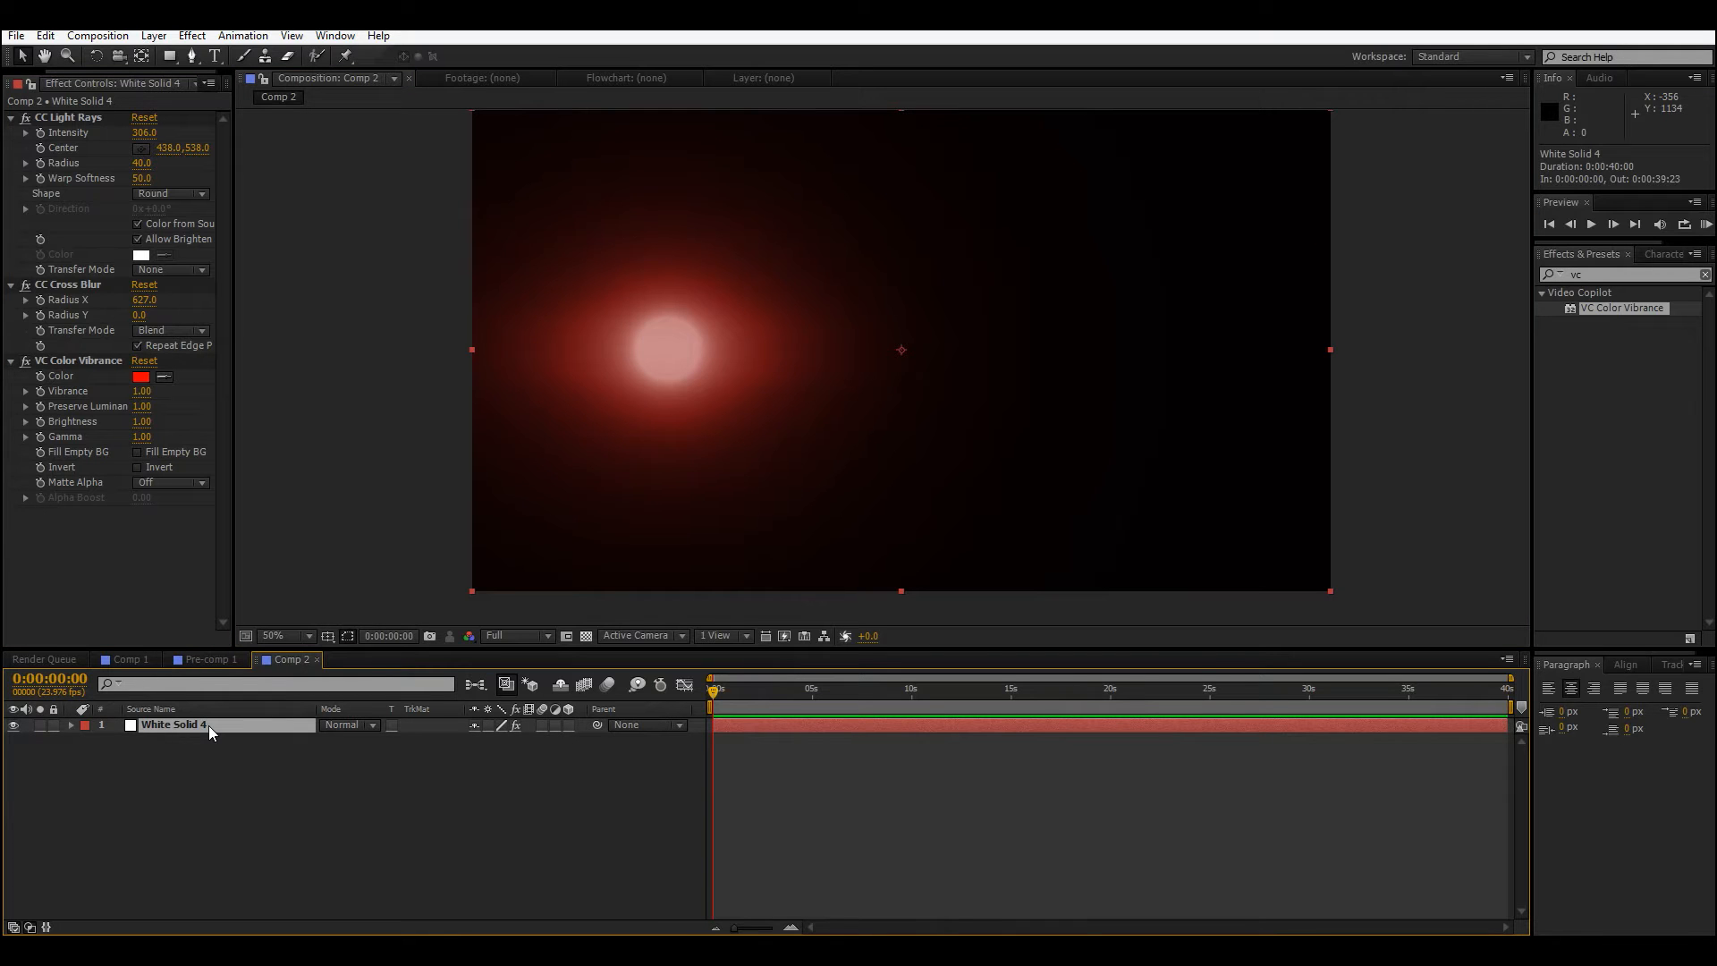
pyautogui.hotkey('ctrl', 'd')
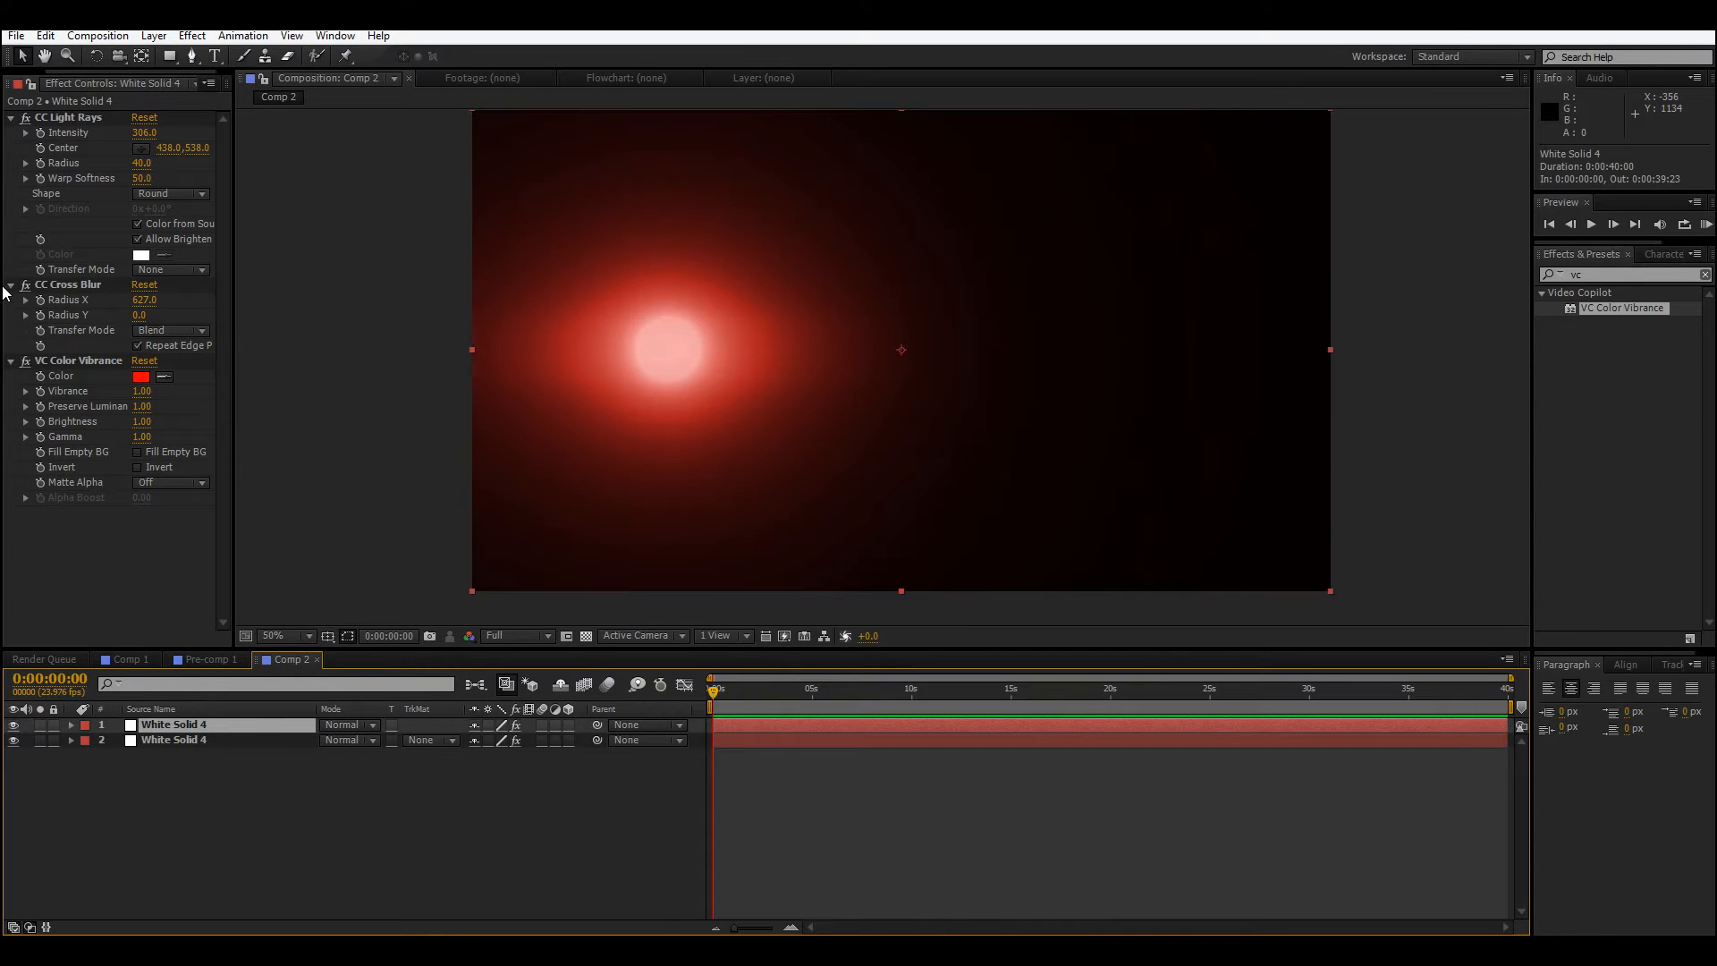
pyautogui.click(143, 147)
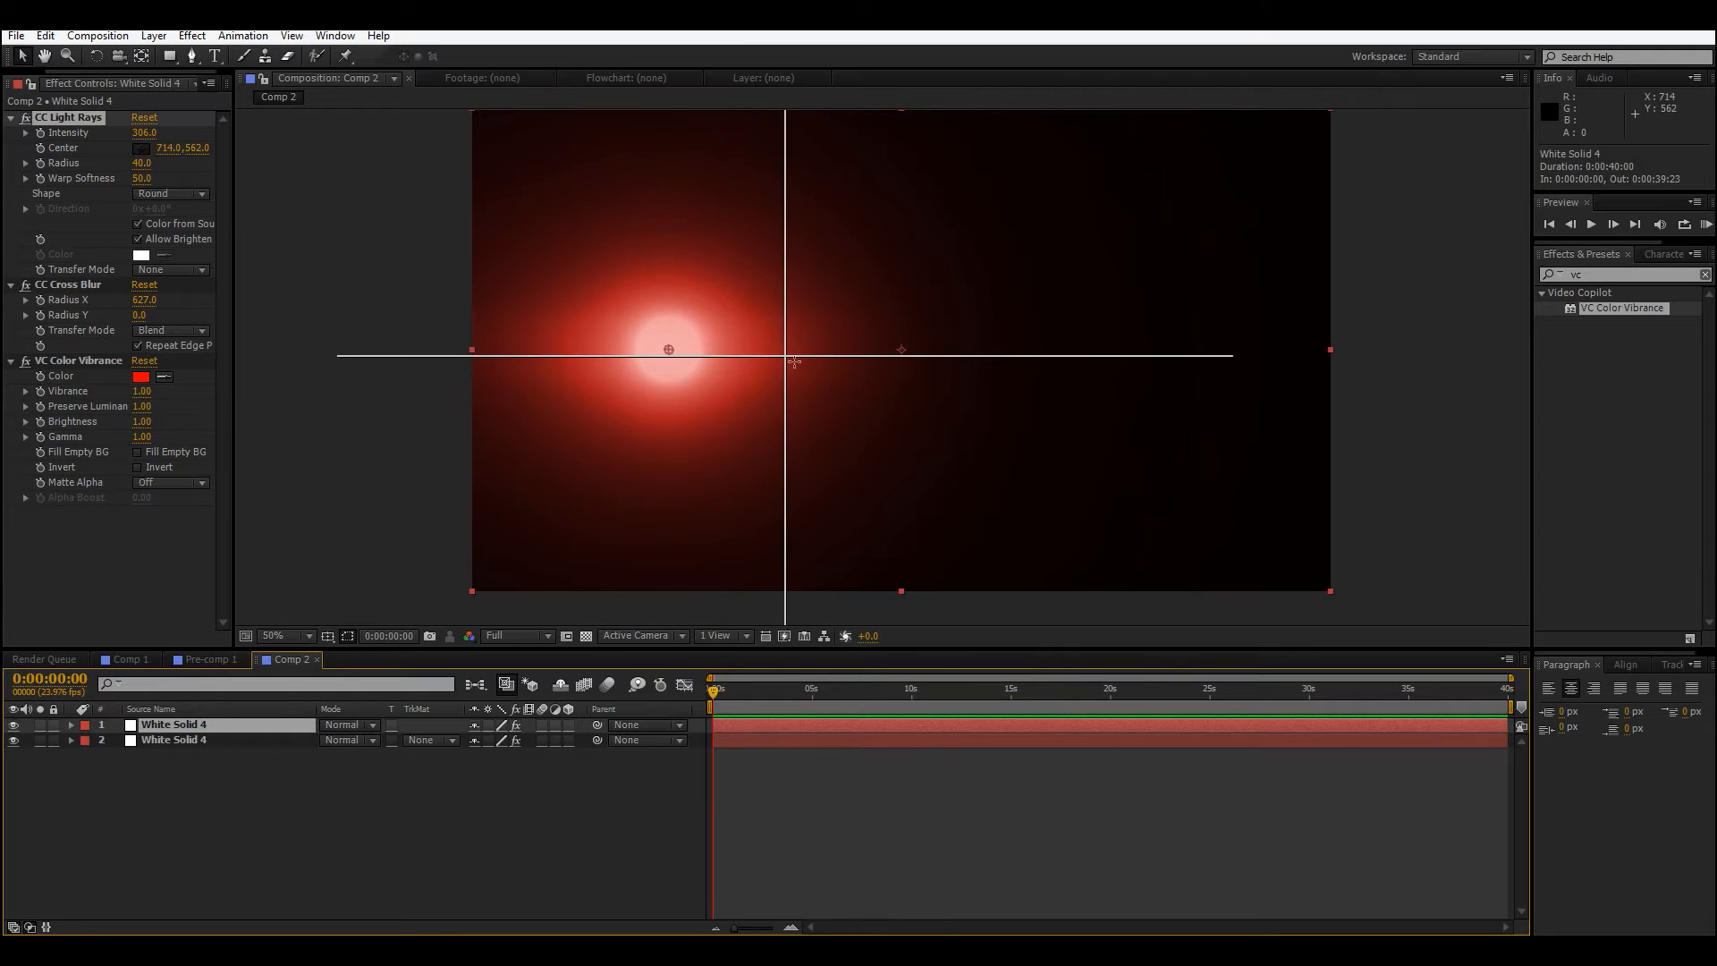
pyautogui.click(787, 360)
pyautogui.moveTo(787, 359); pyautogui.dragTo(801, 352)
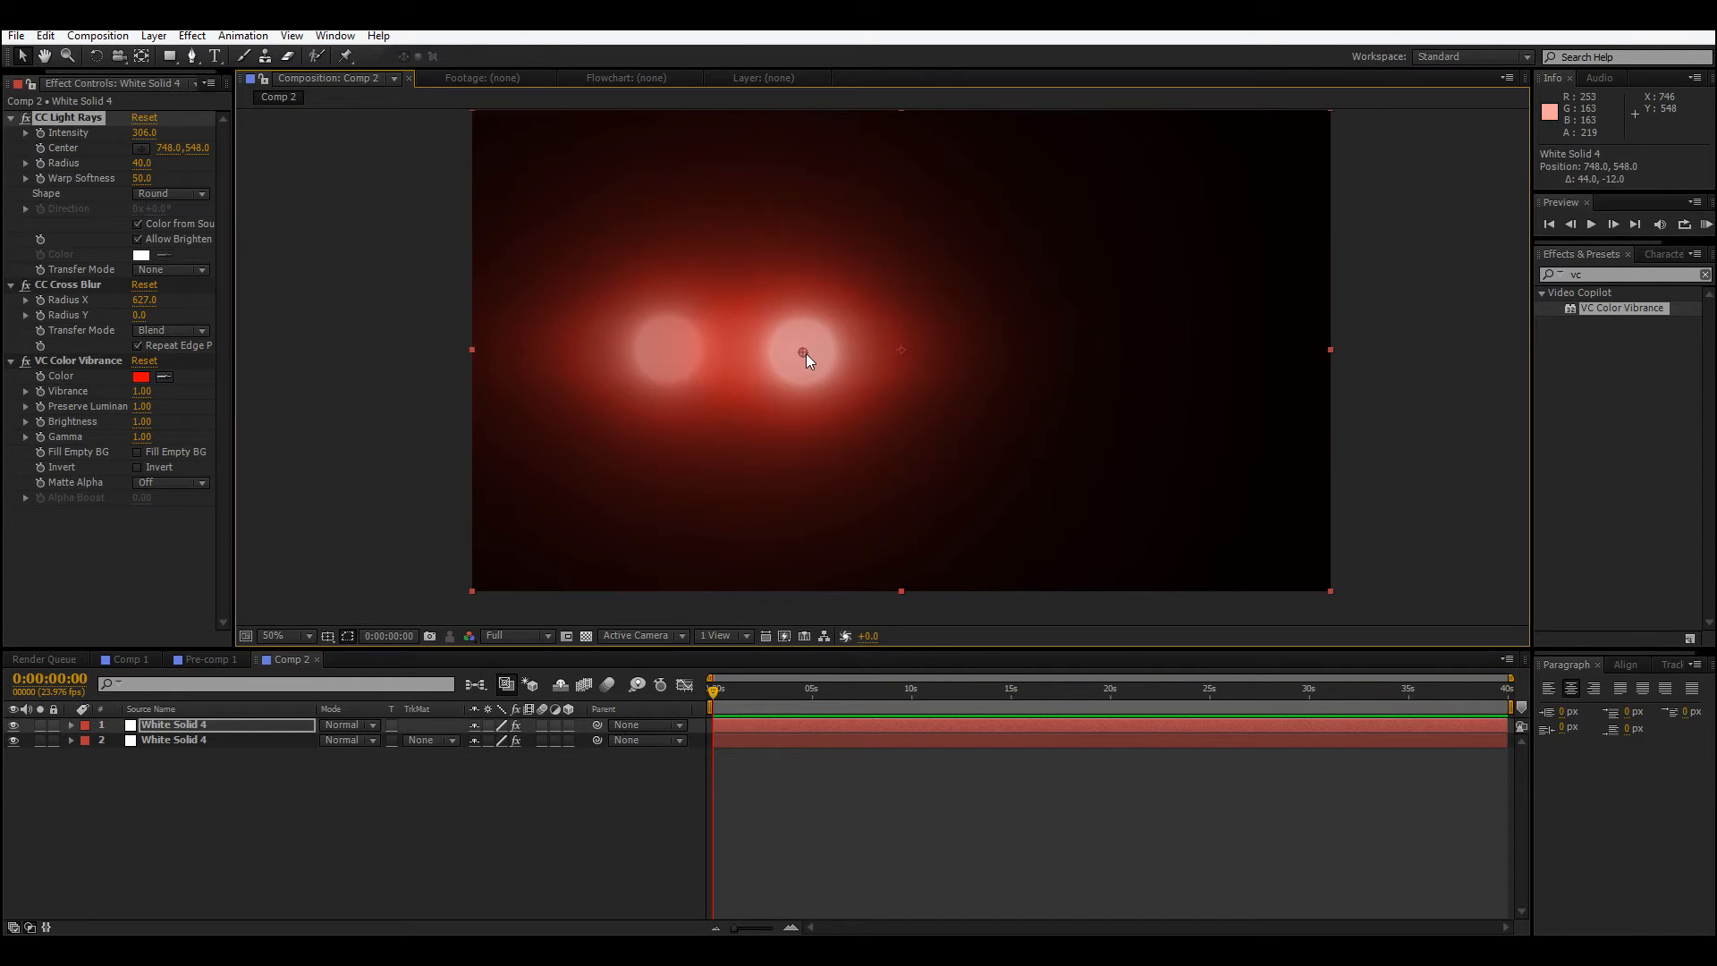
# Duplicate the topmost light layer and place the new copy's Center at 962, 544, in the middle of the frame.
pyautogui.click(211, 734)
pyautogui.click(201, 731)
pyautogui.hotkey('ctrl', 'd')
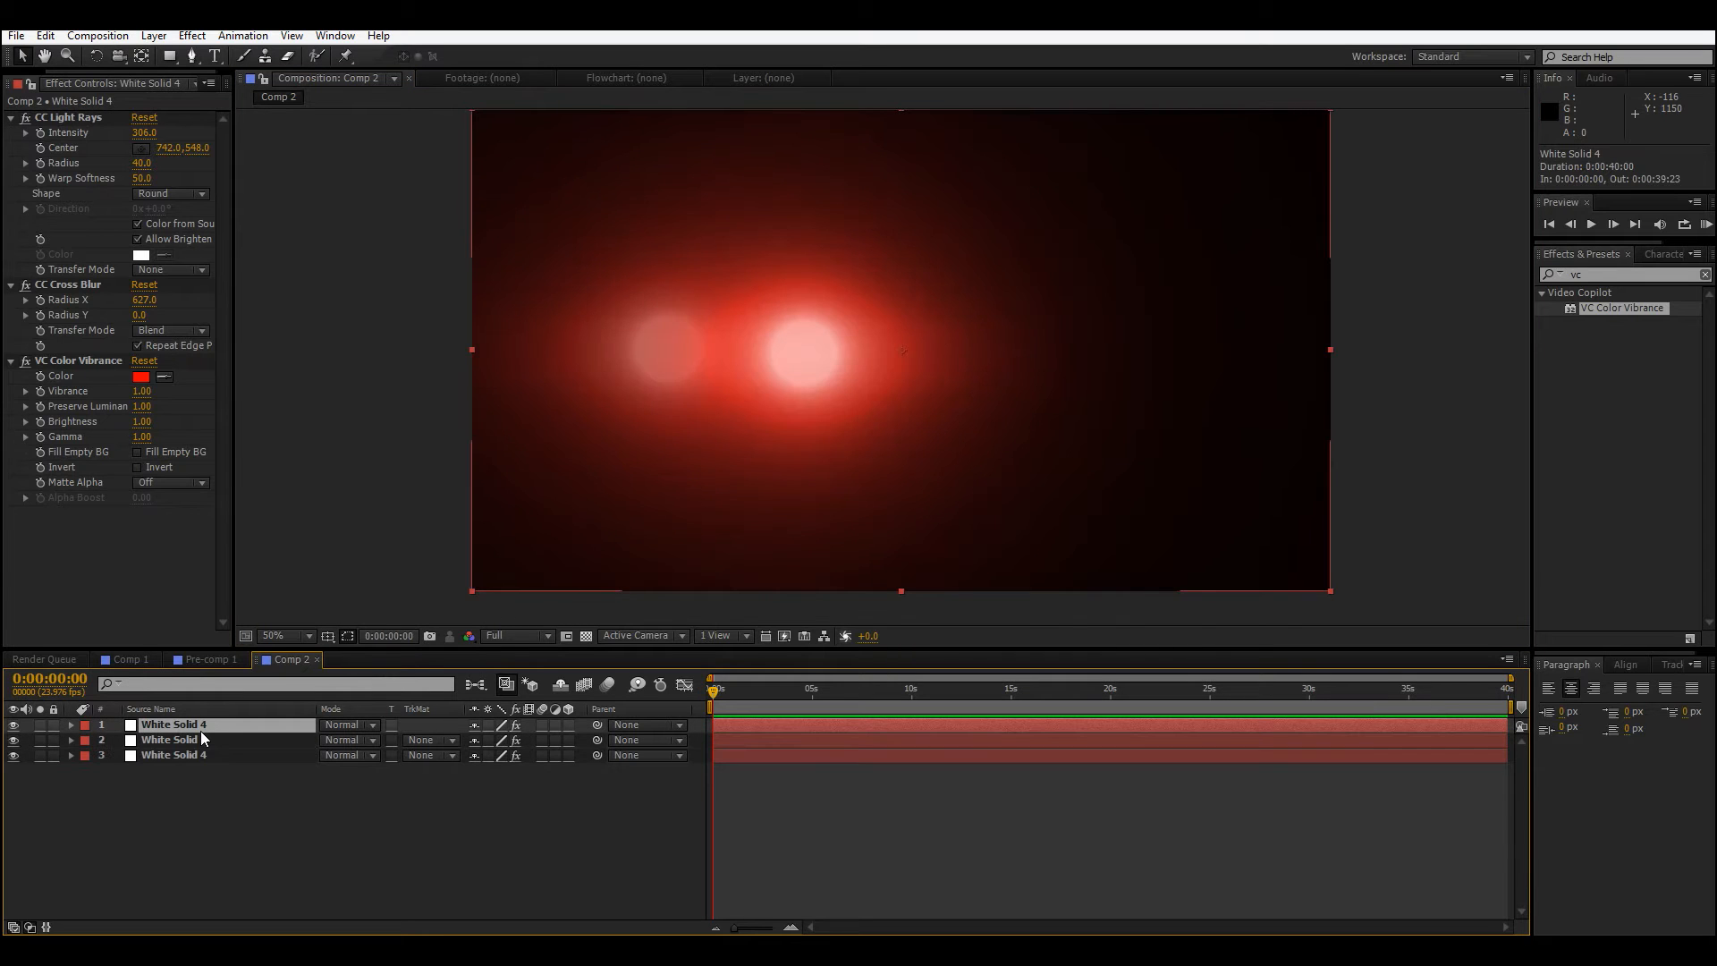
pyautogui.click(142, 148)
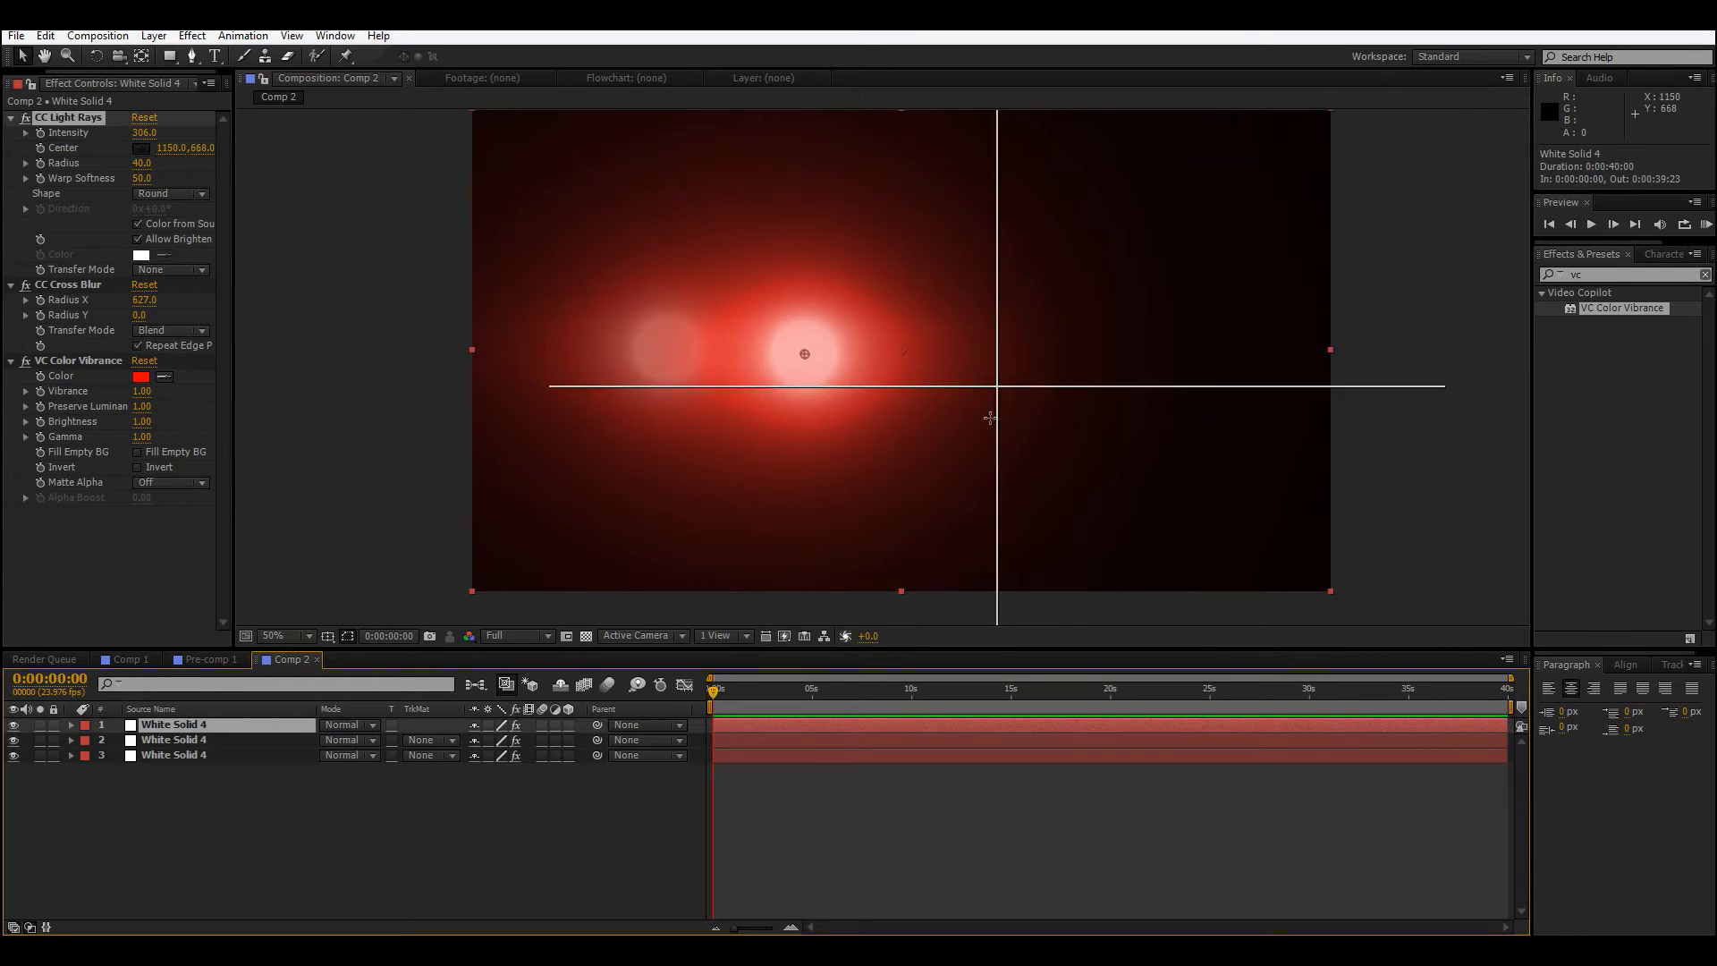
pyautogui.click(901, 351)
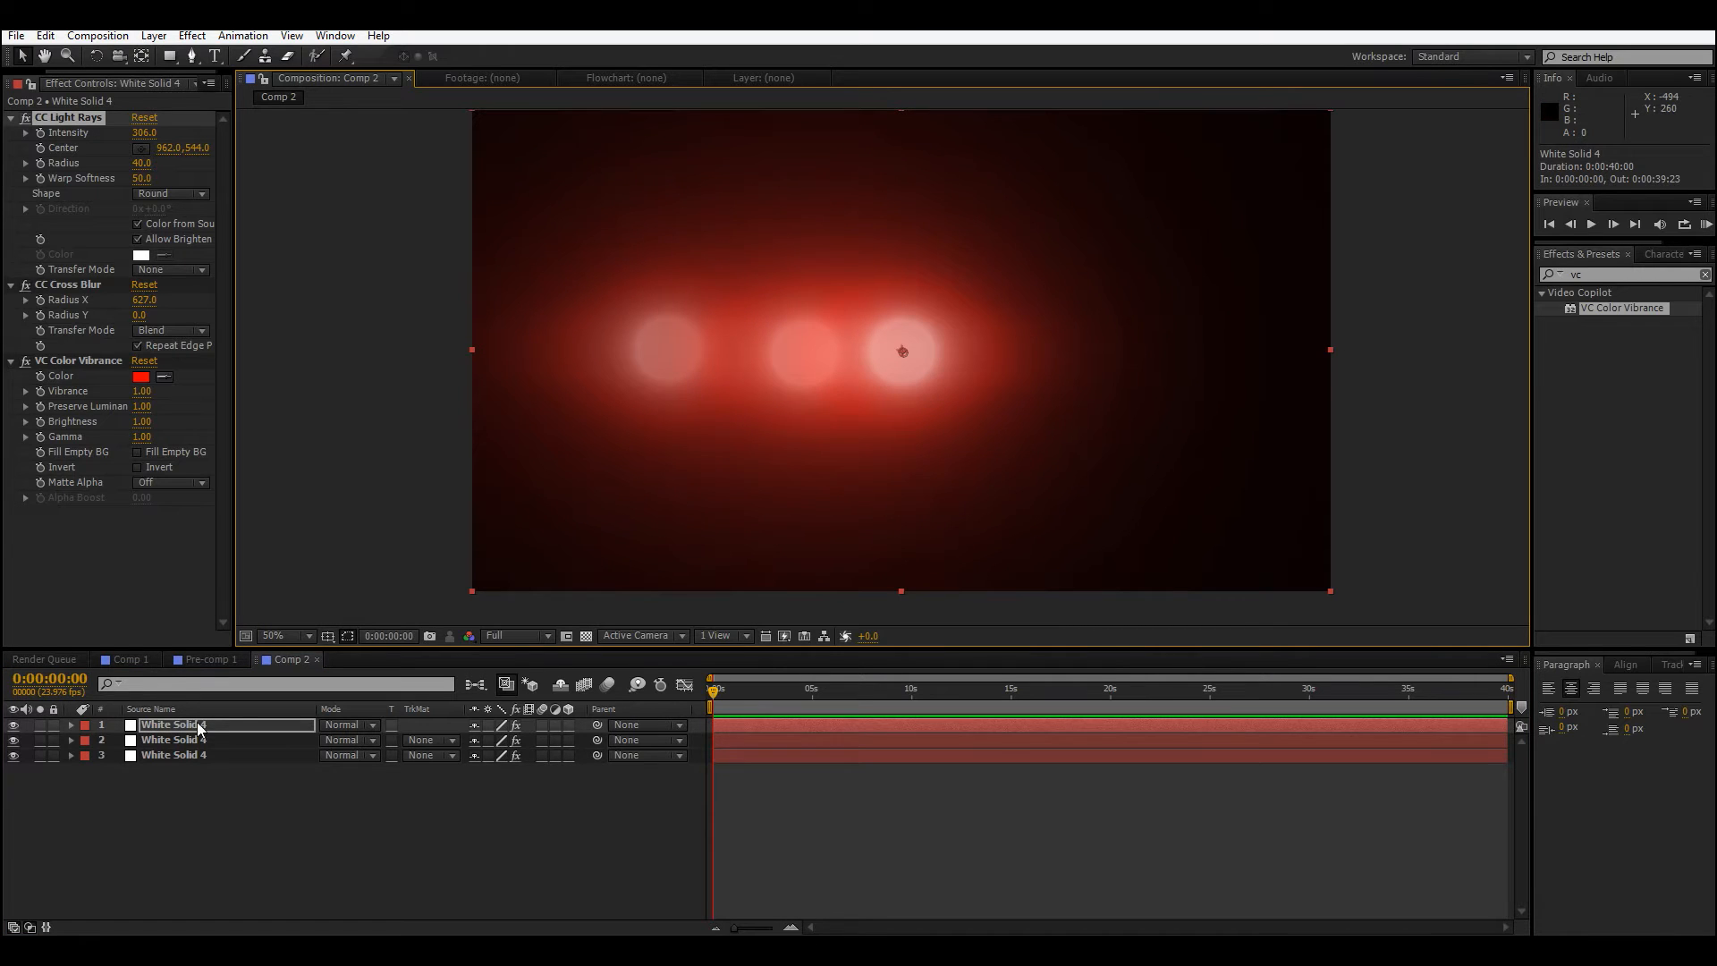
# Move the second layer's light Center to about 706, 564 to even out the spacing between the three lights.
pyautogui.click(222, 741)
pyautogui.click(140, 148)
pyautogui.click(787, 362)
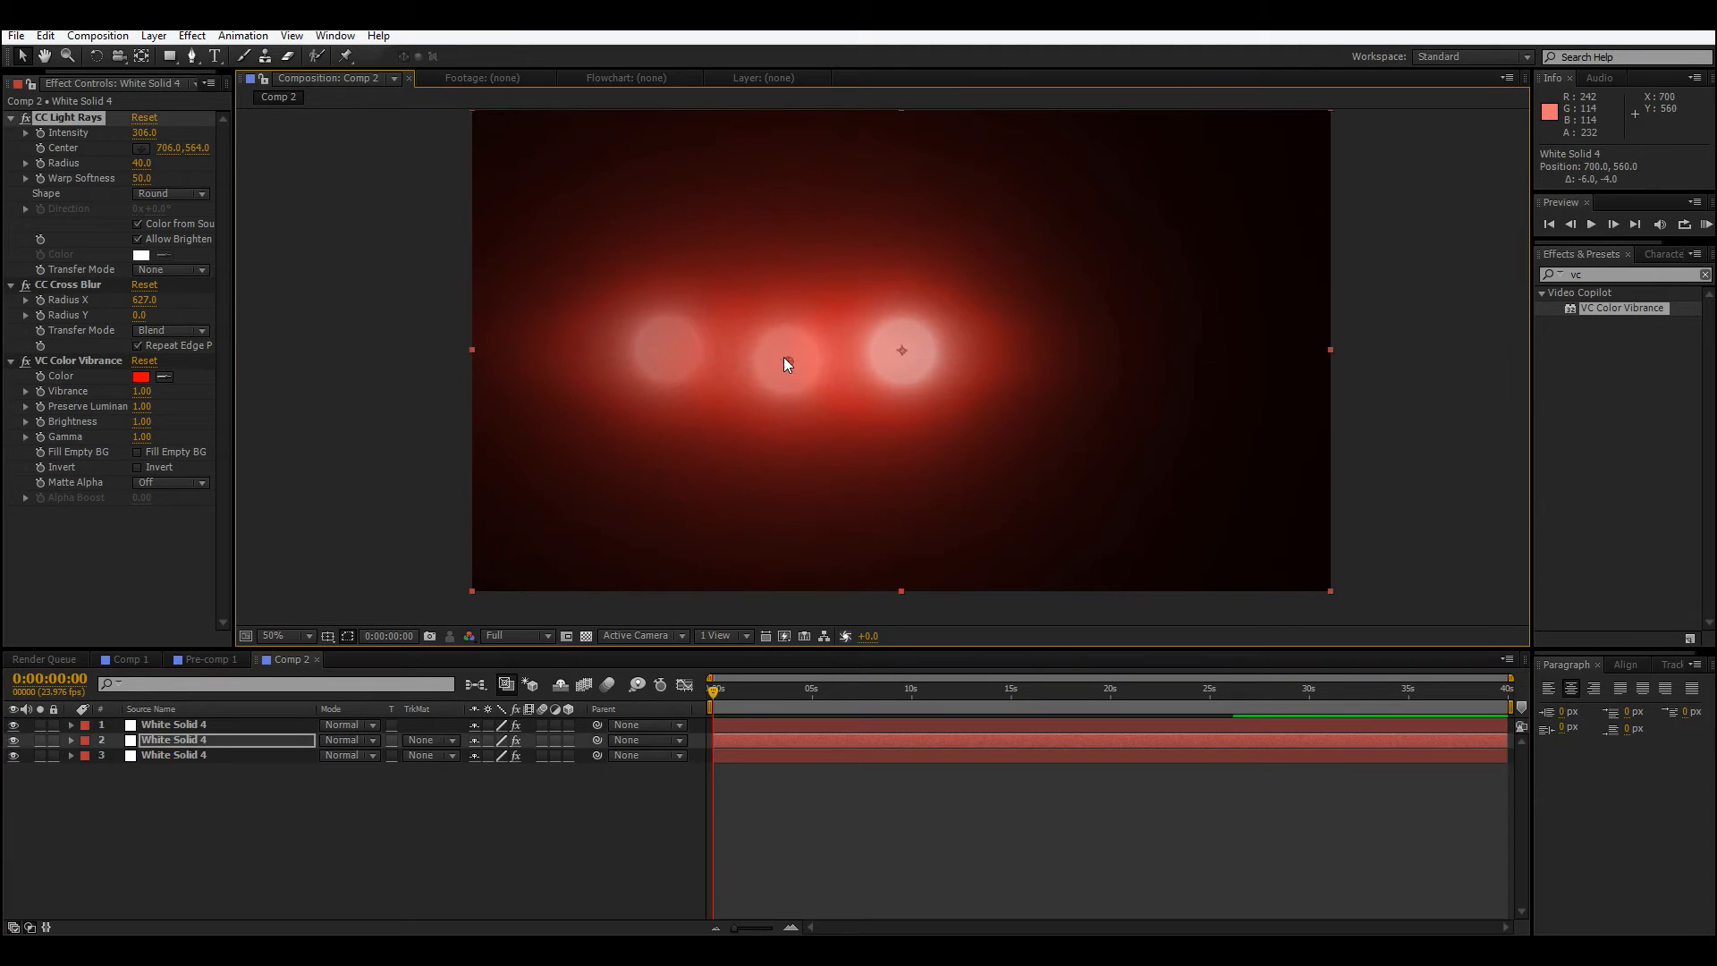
# Nudge the second light's Center to 692, 540, and place a duplicate of the topmost light with its Center at 1224, 548.
pyautogui.moveTo(783, 352); pyautogui.dragTo(781, 351)
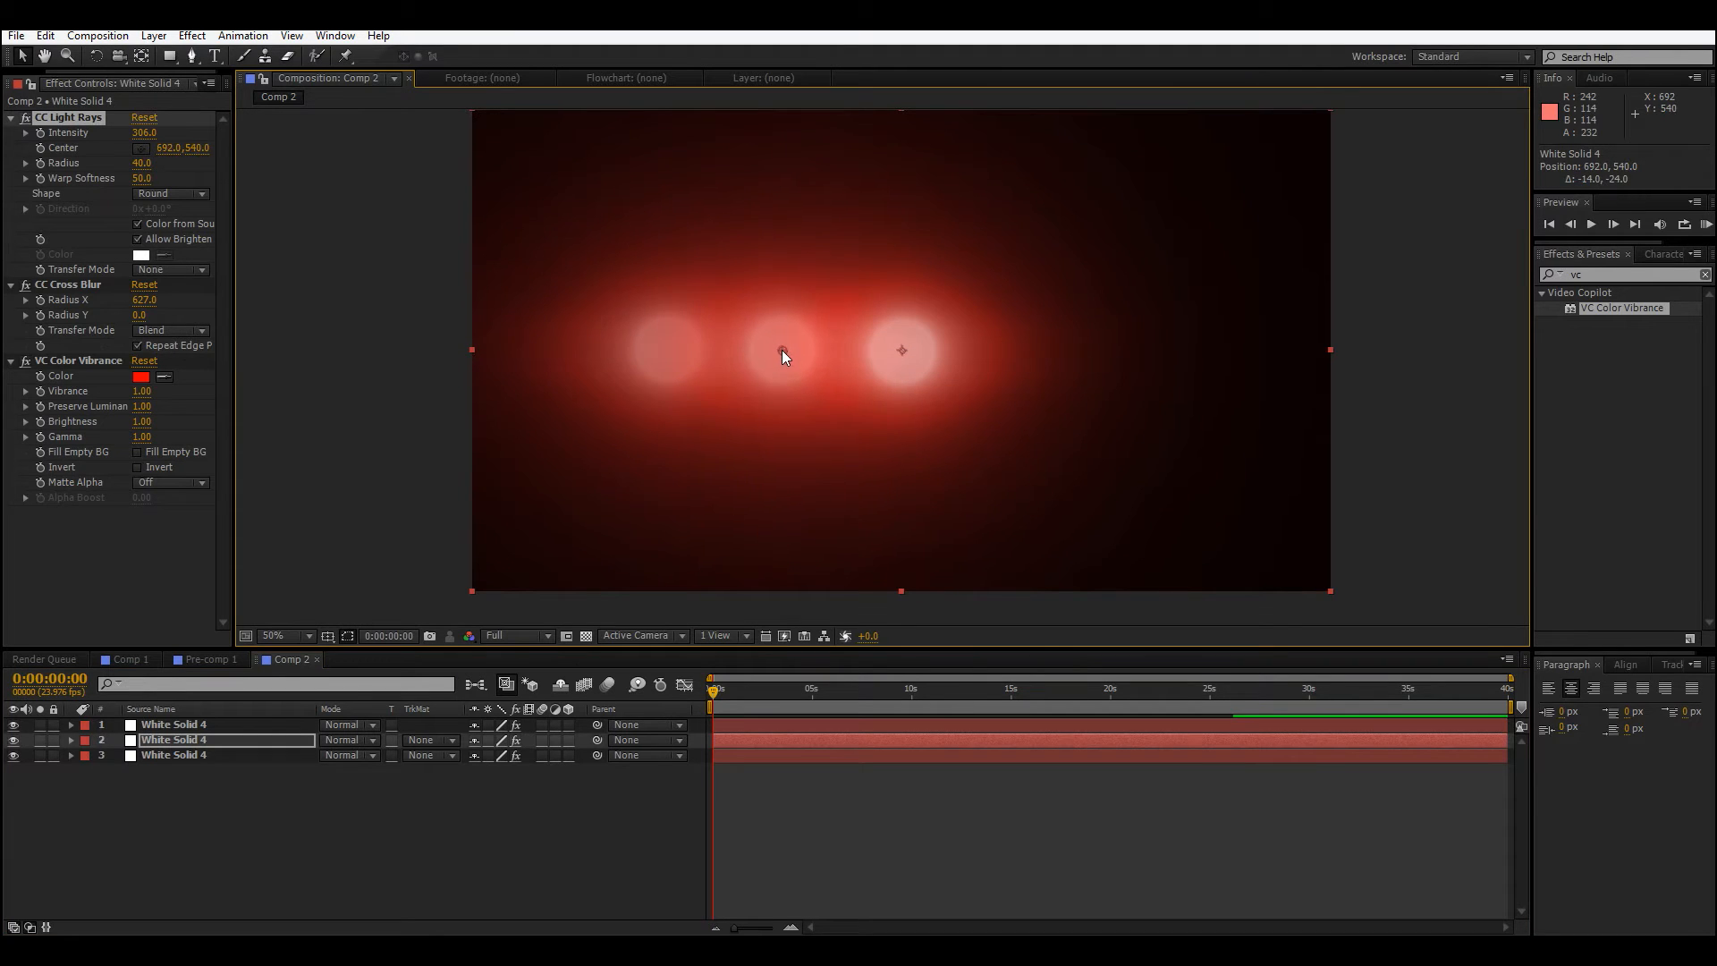
pyautogui.click(285, 727)
pyautogui.hotkey('ctrl', 'd')
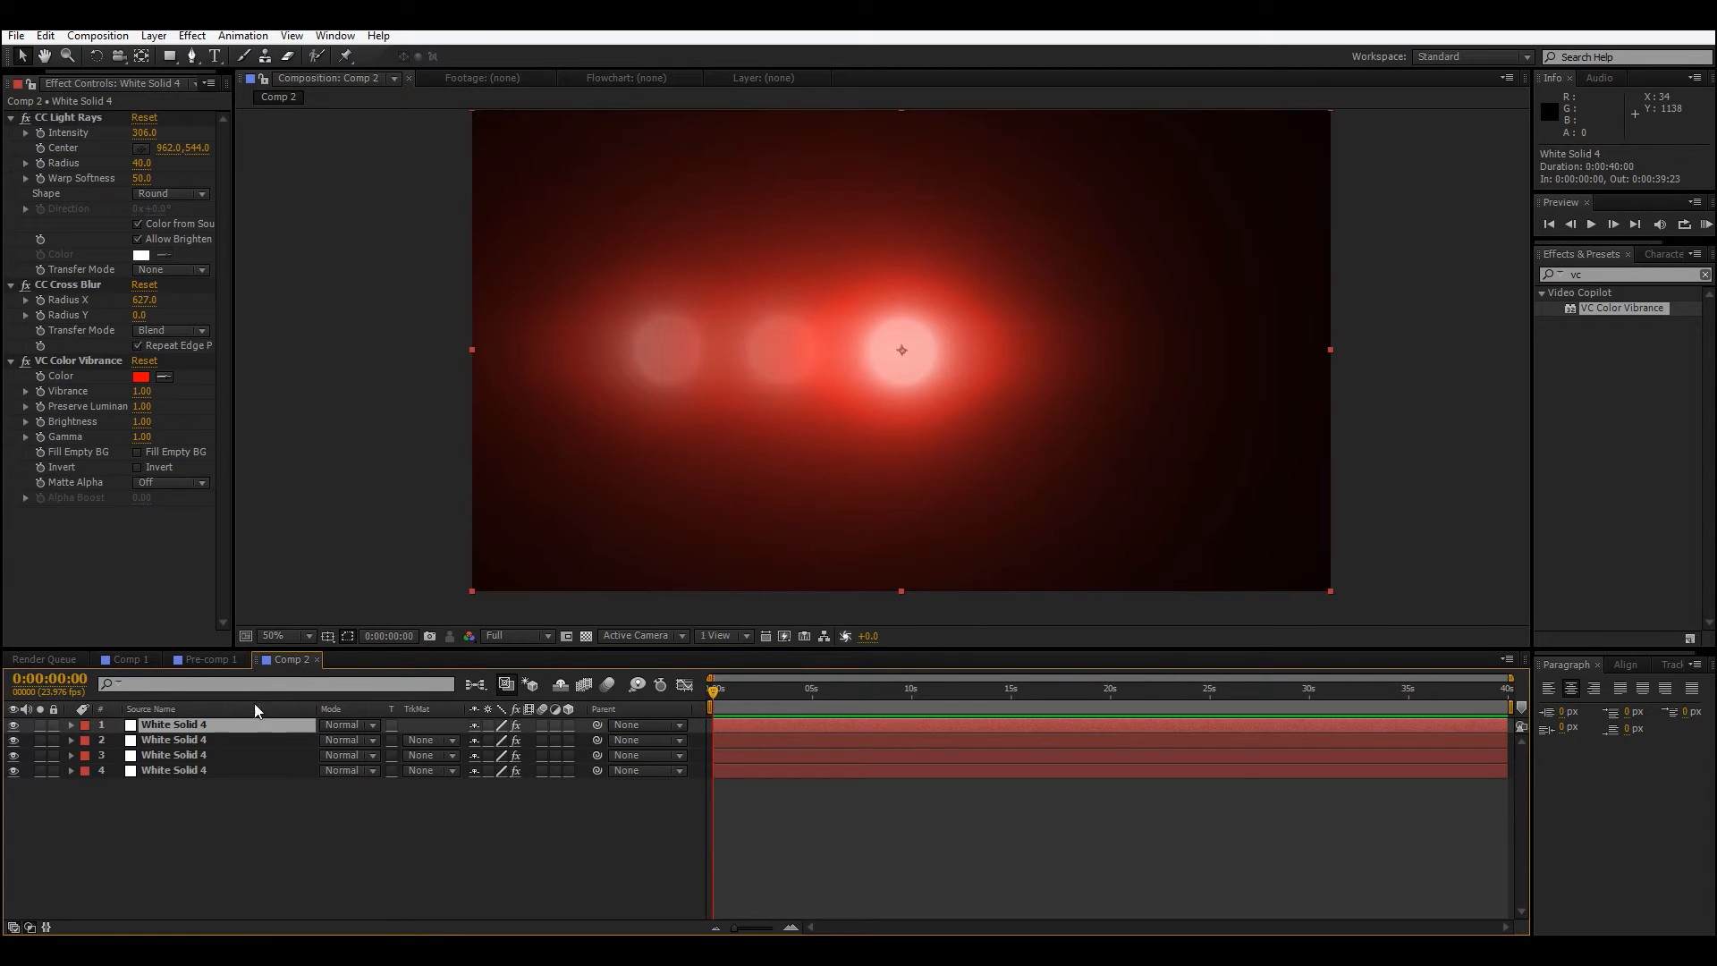
pyautogui.moveTo(901, 349); pyautogui.dragTo(1014, 354)
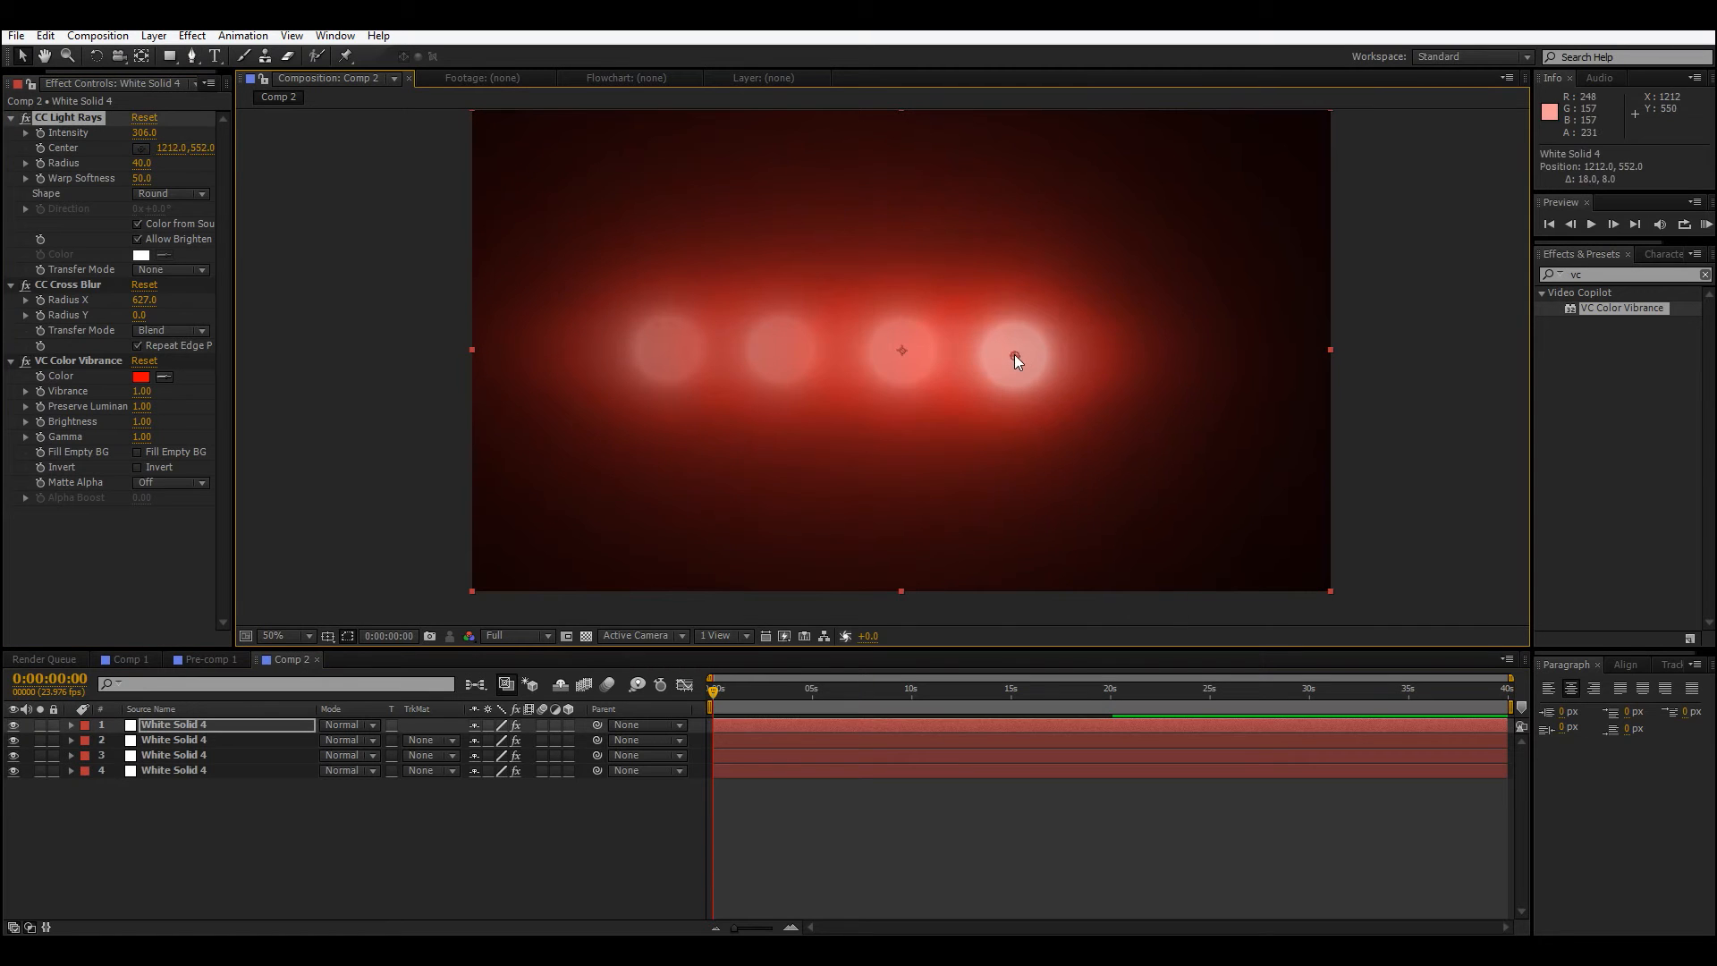
pyautogui.moveTo(1019, 352); pyautogui.dragTo(1020, 352)
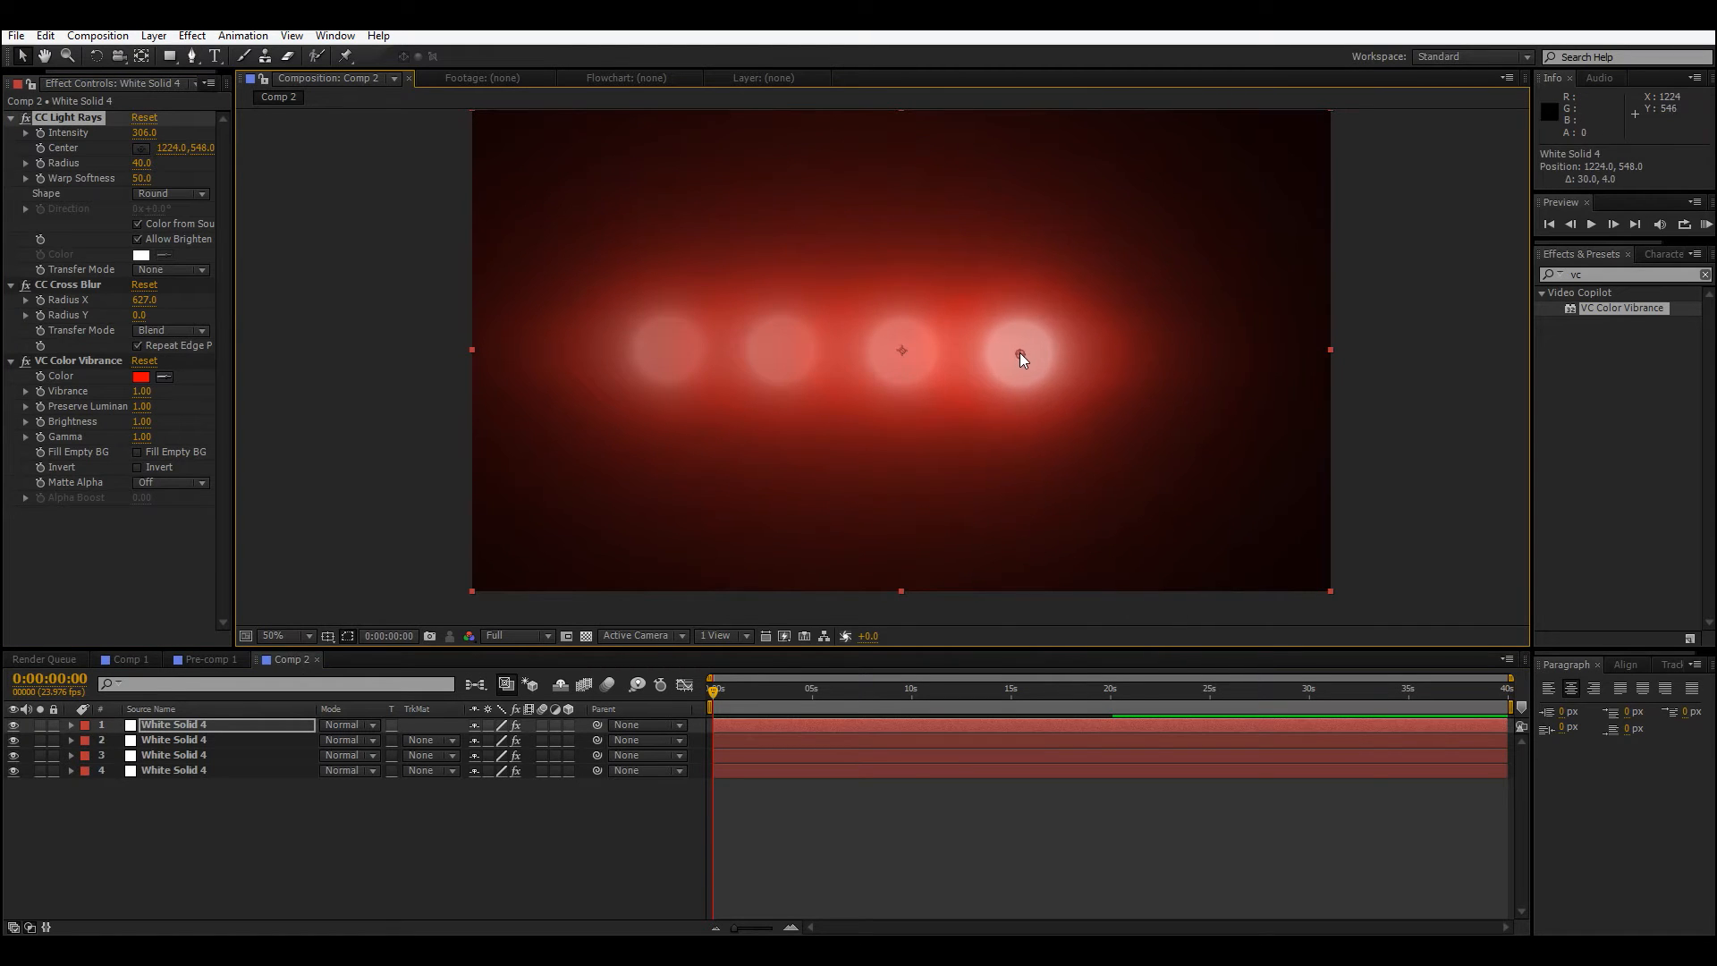
# Duplicate the topmost light layer and place the copy's CC Light Rays Center at 1496, 550 as the fifth light in the row.
pyautogui.click(212, 725)
pyautogui.hotkey('ctrl', 'd')
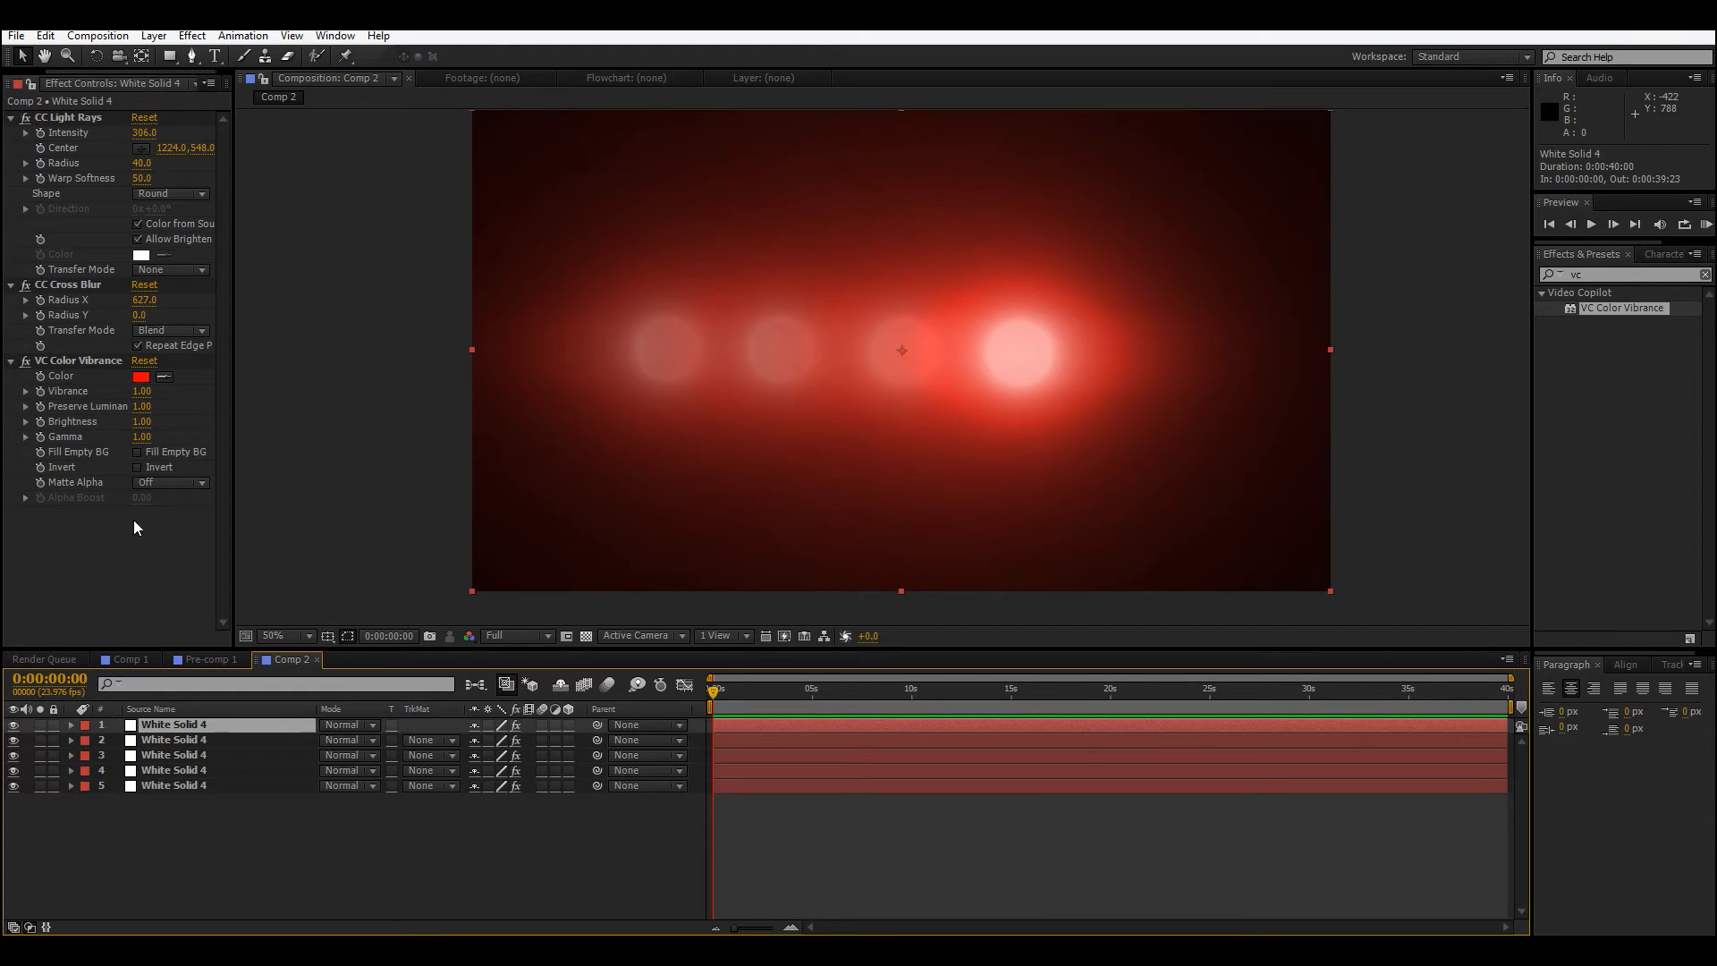
pyautogui.click(142, 148)
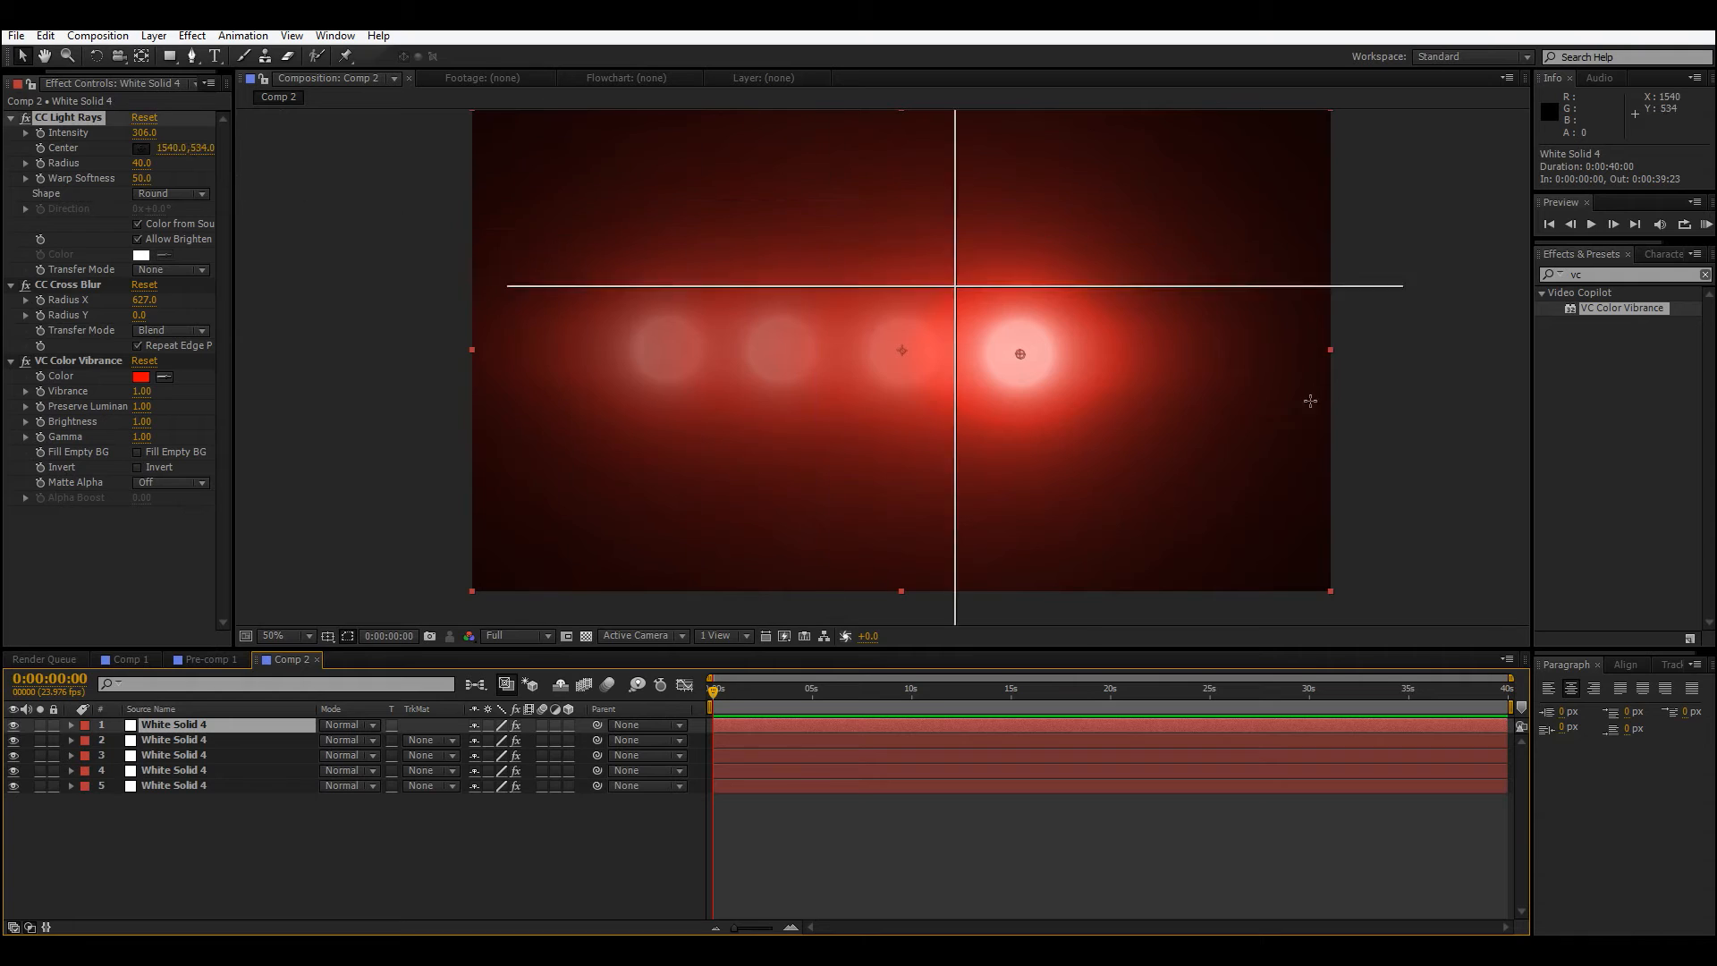
pyautogui.moveTo(1107, 356); pyautogui.dragTo(1141, 354)
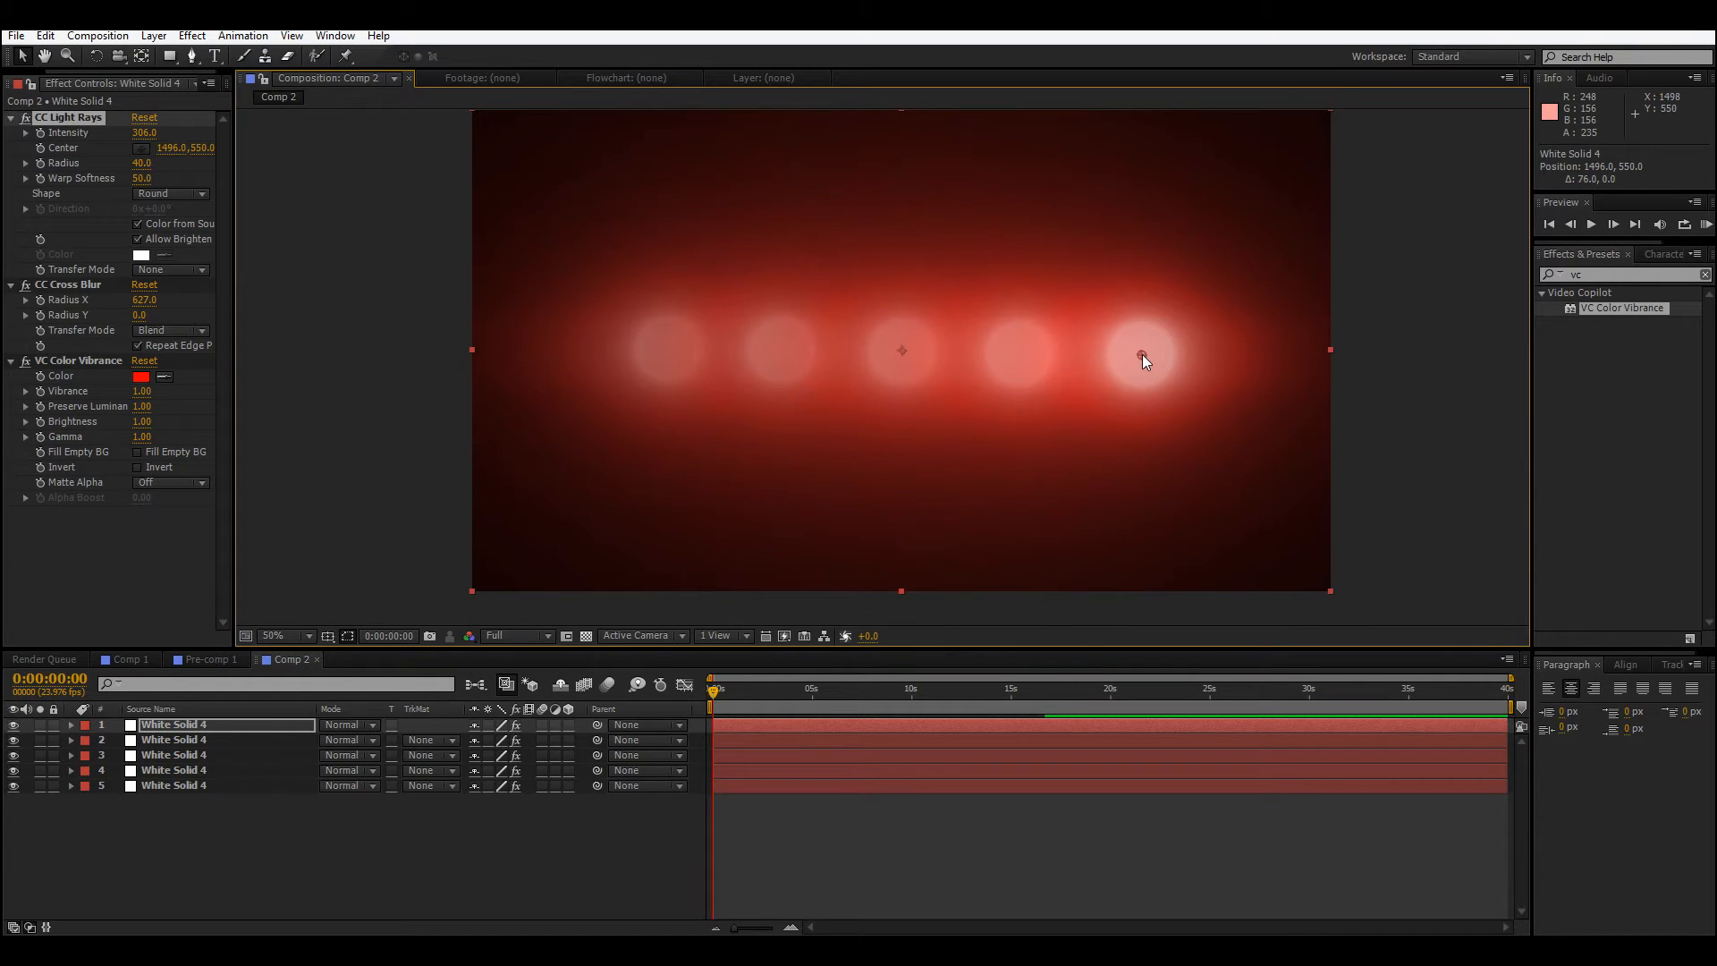
pyautogui.click(1447, 329)
pyautogui.press('.')
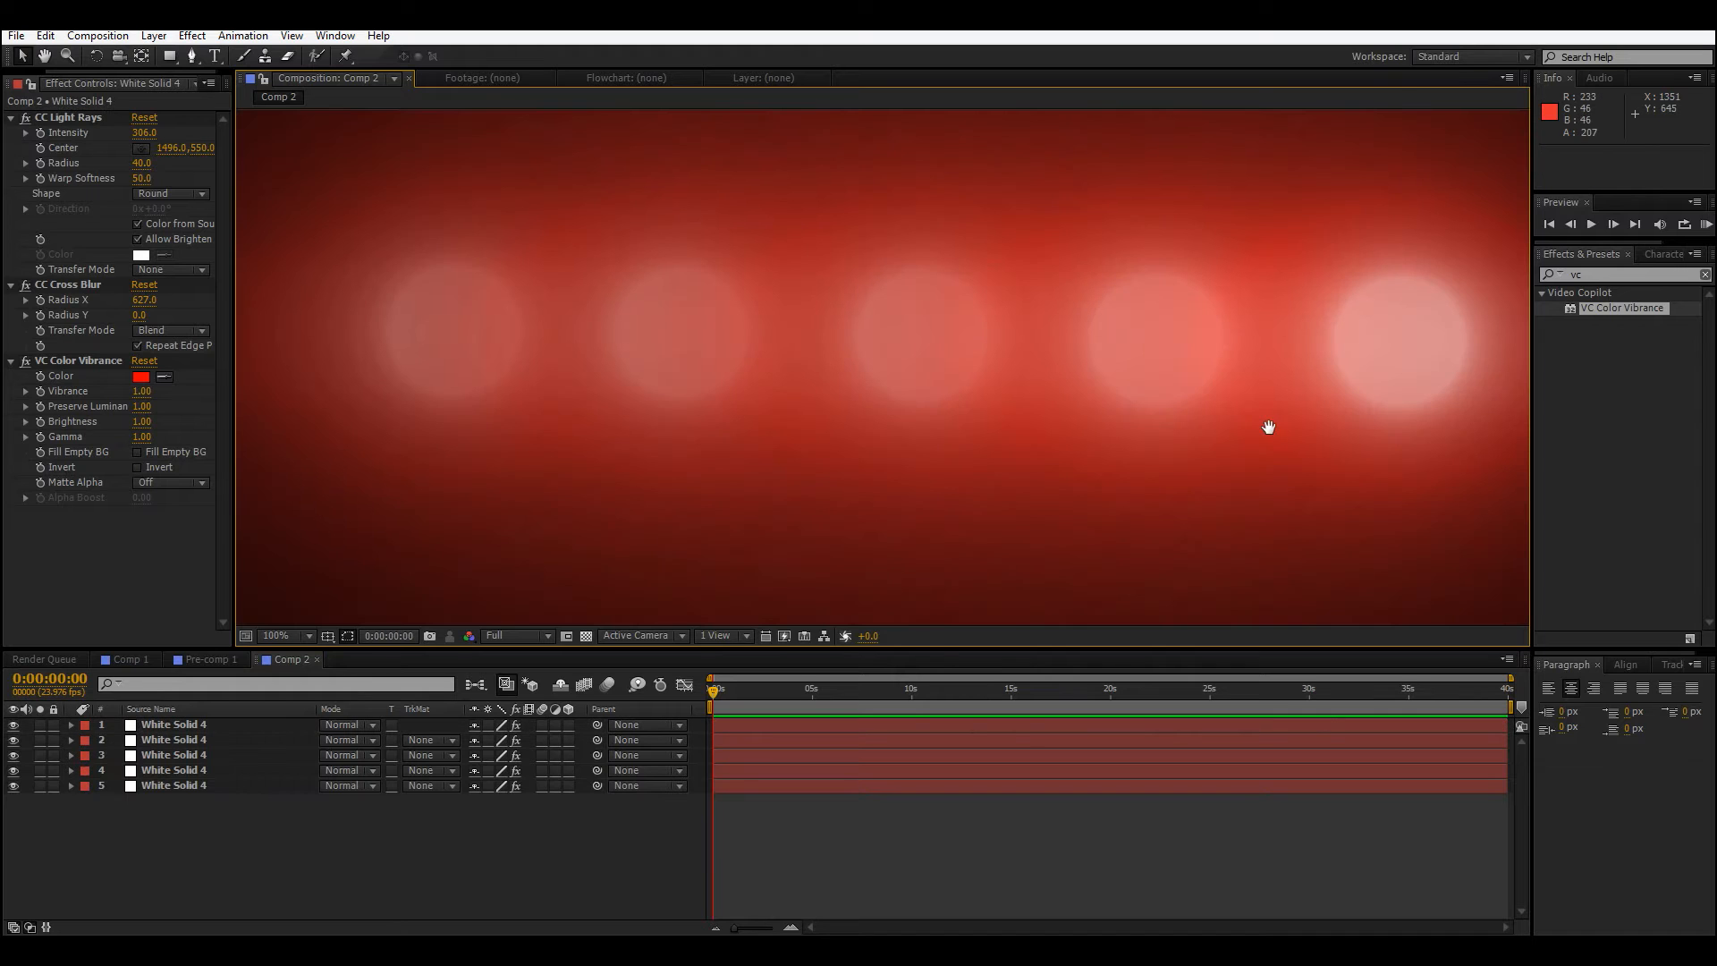
pyautogui.moveTo(1268, 426); pyautogui.dragTo(981, 415)
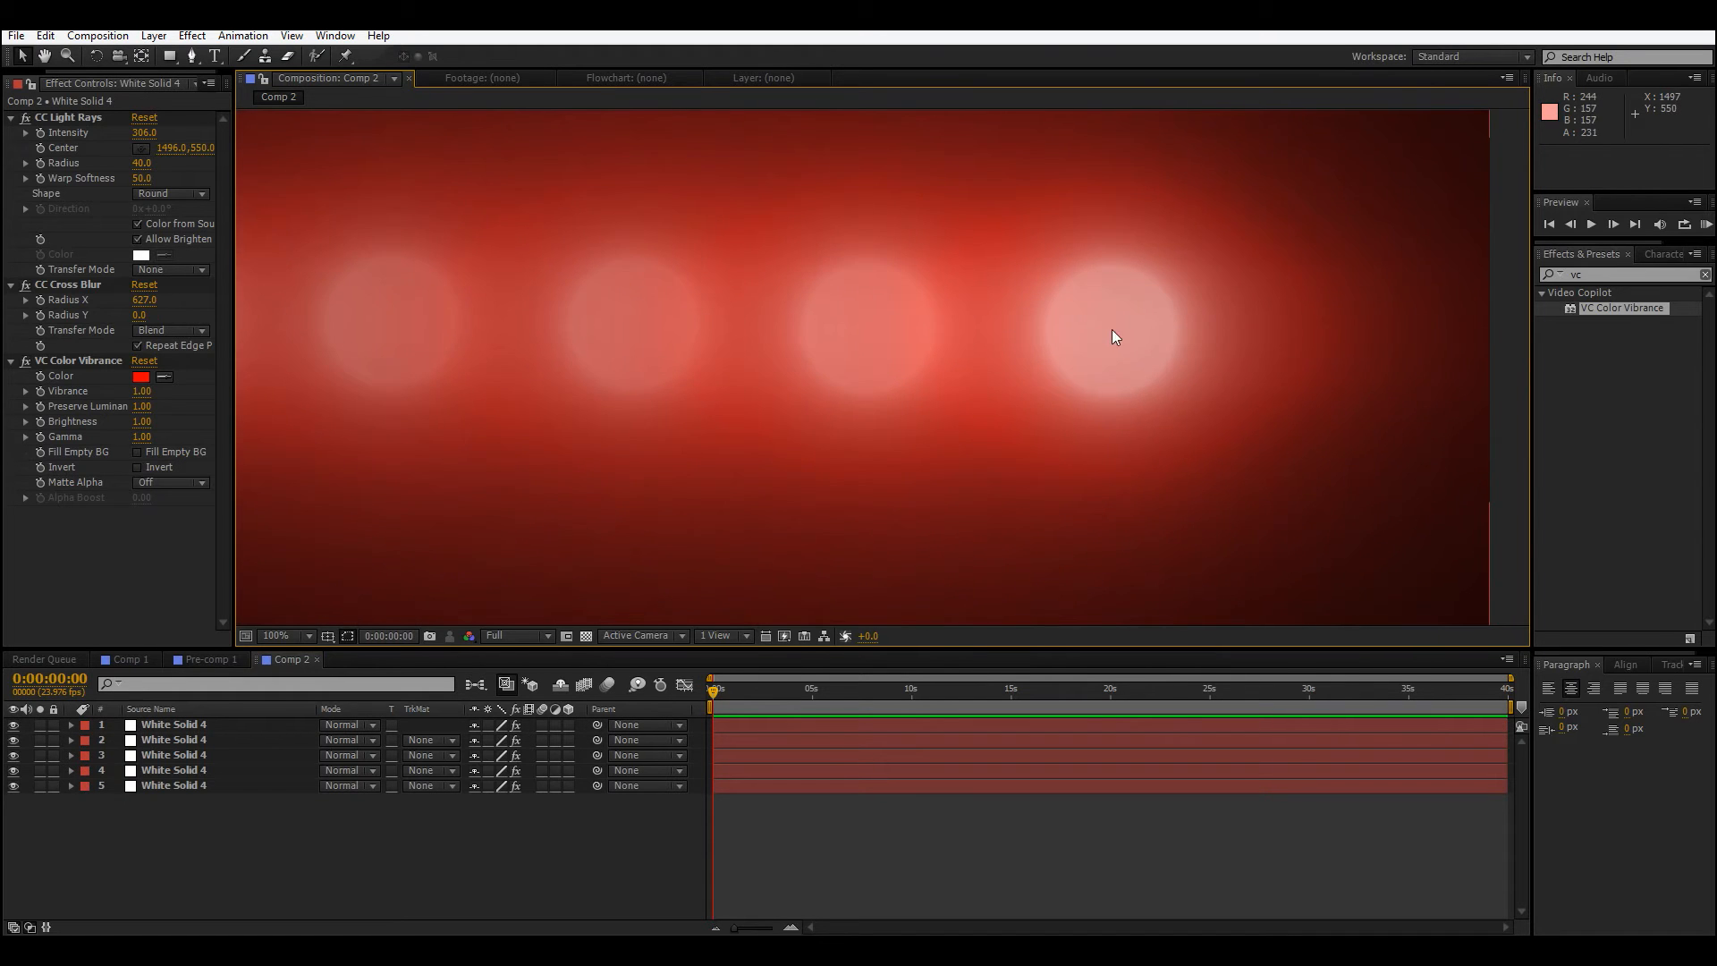
pyautogui.press(',')
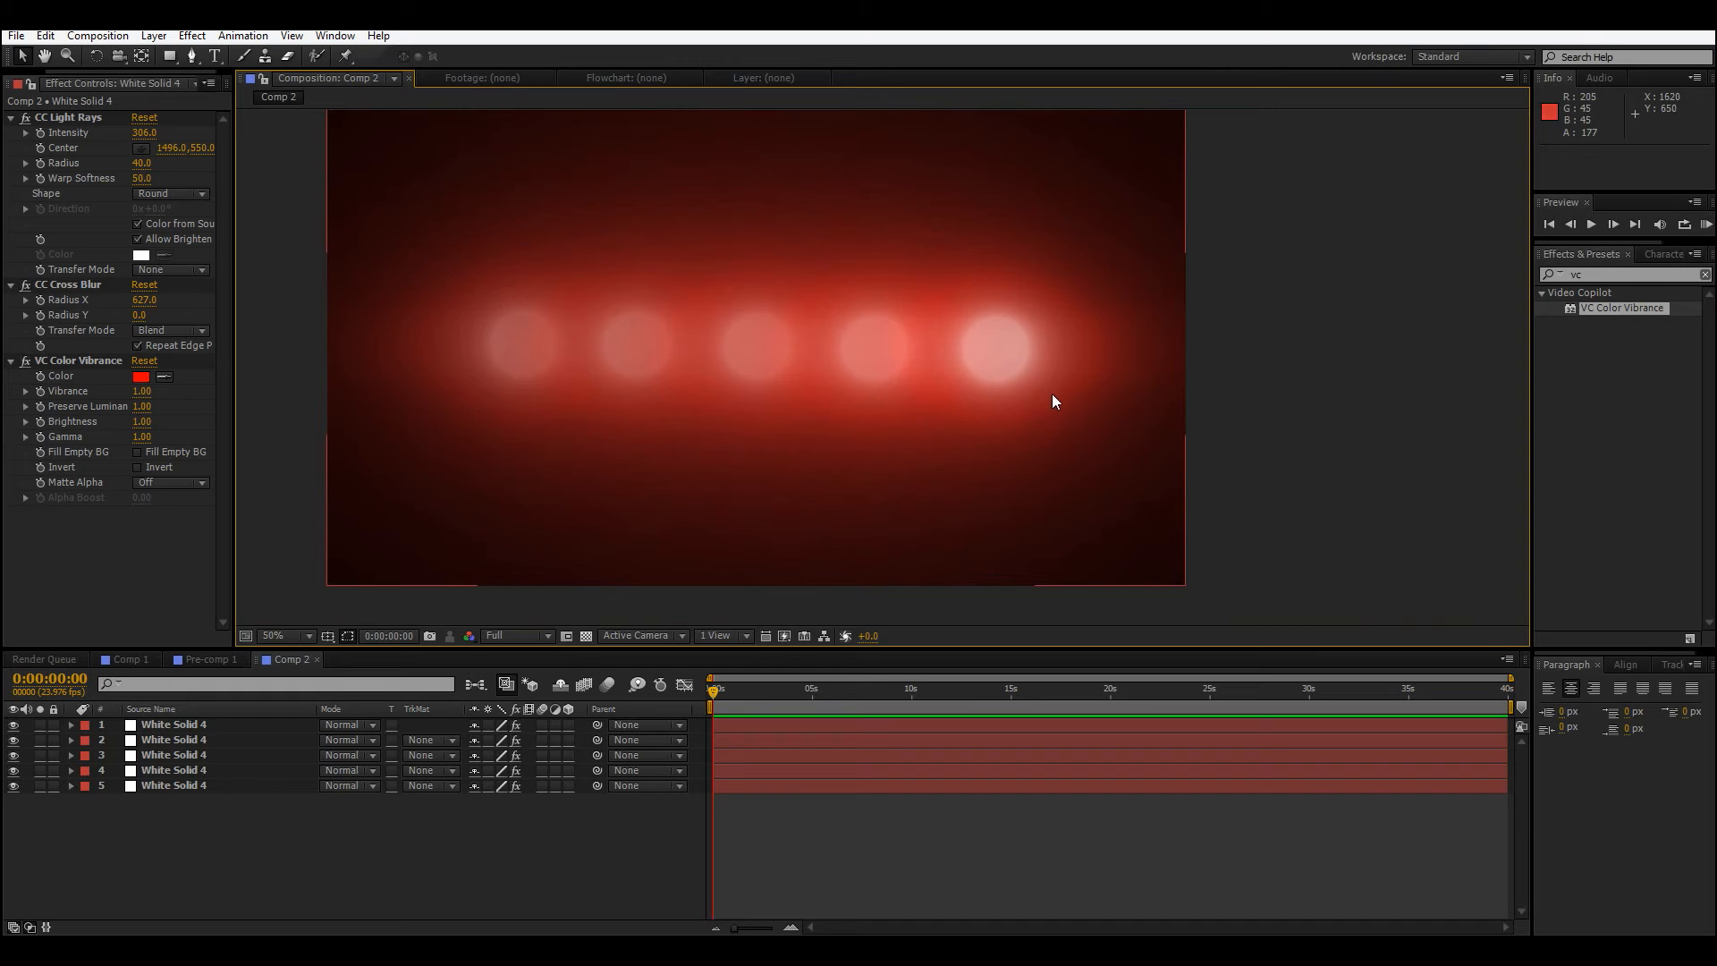
# Lower the topmost light layer's Opacity to 80%.
pyautogui.click(173, 726)
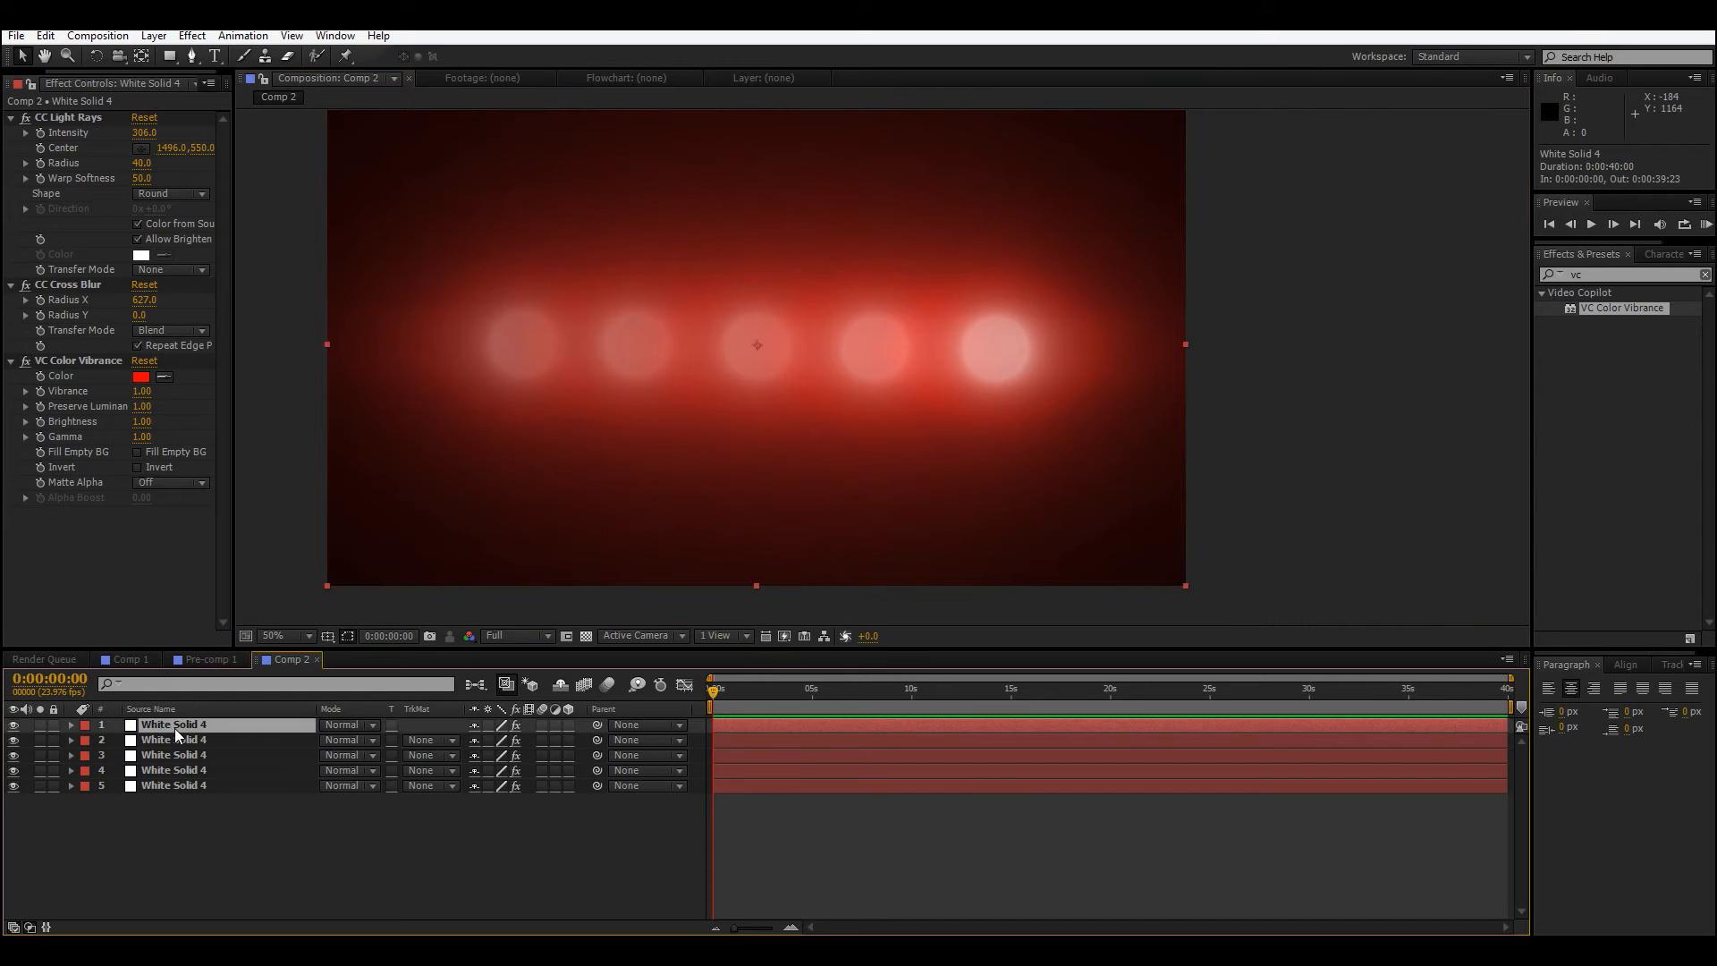
pyautogui.press('t')
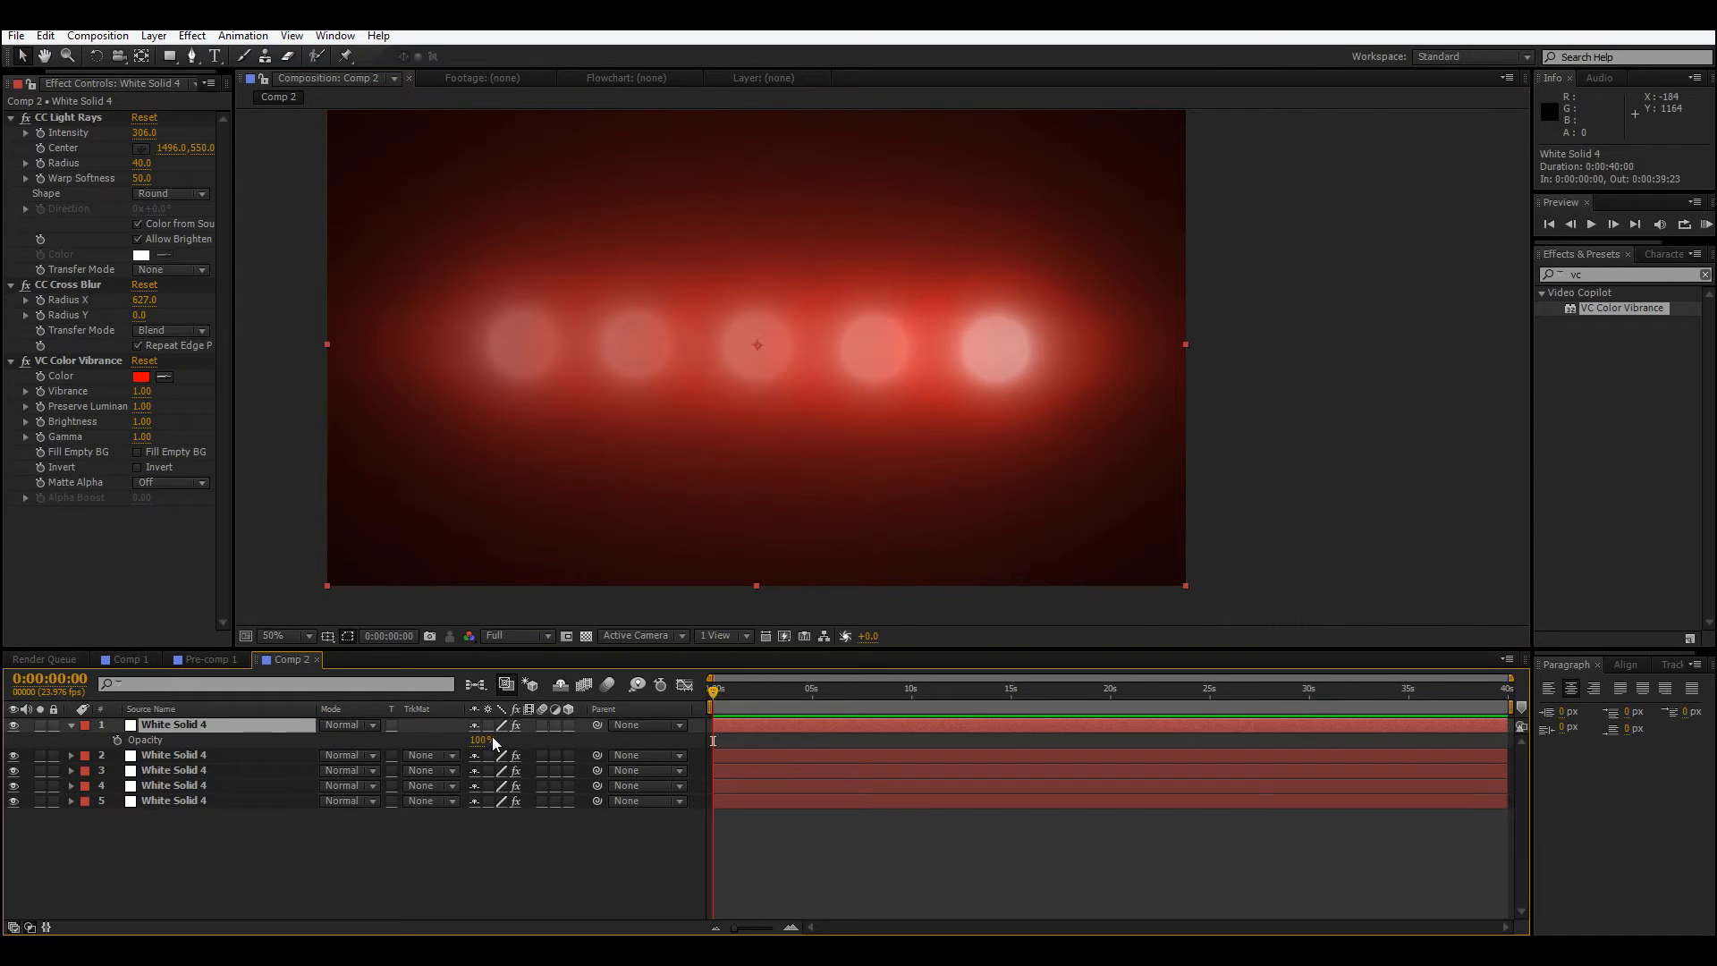
pyautogui.moveTo(482, 741)
pyautogui.mouseDown()
pyautogui.moveTo(452, 747)
pyautogui.moveTo(471, 747)
pyautogui.mouseUp()
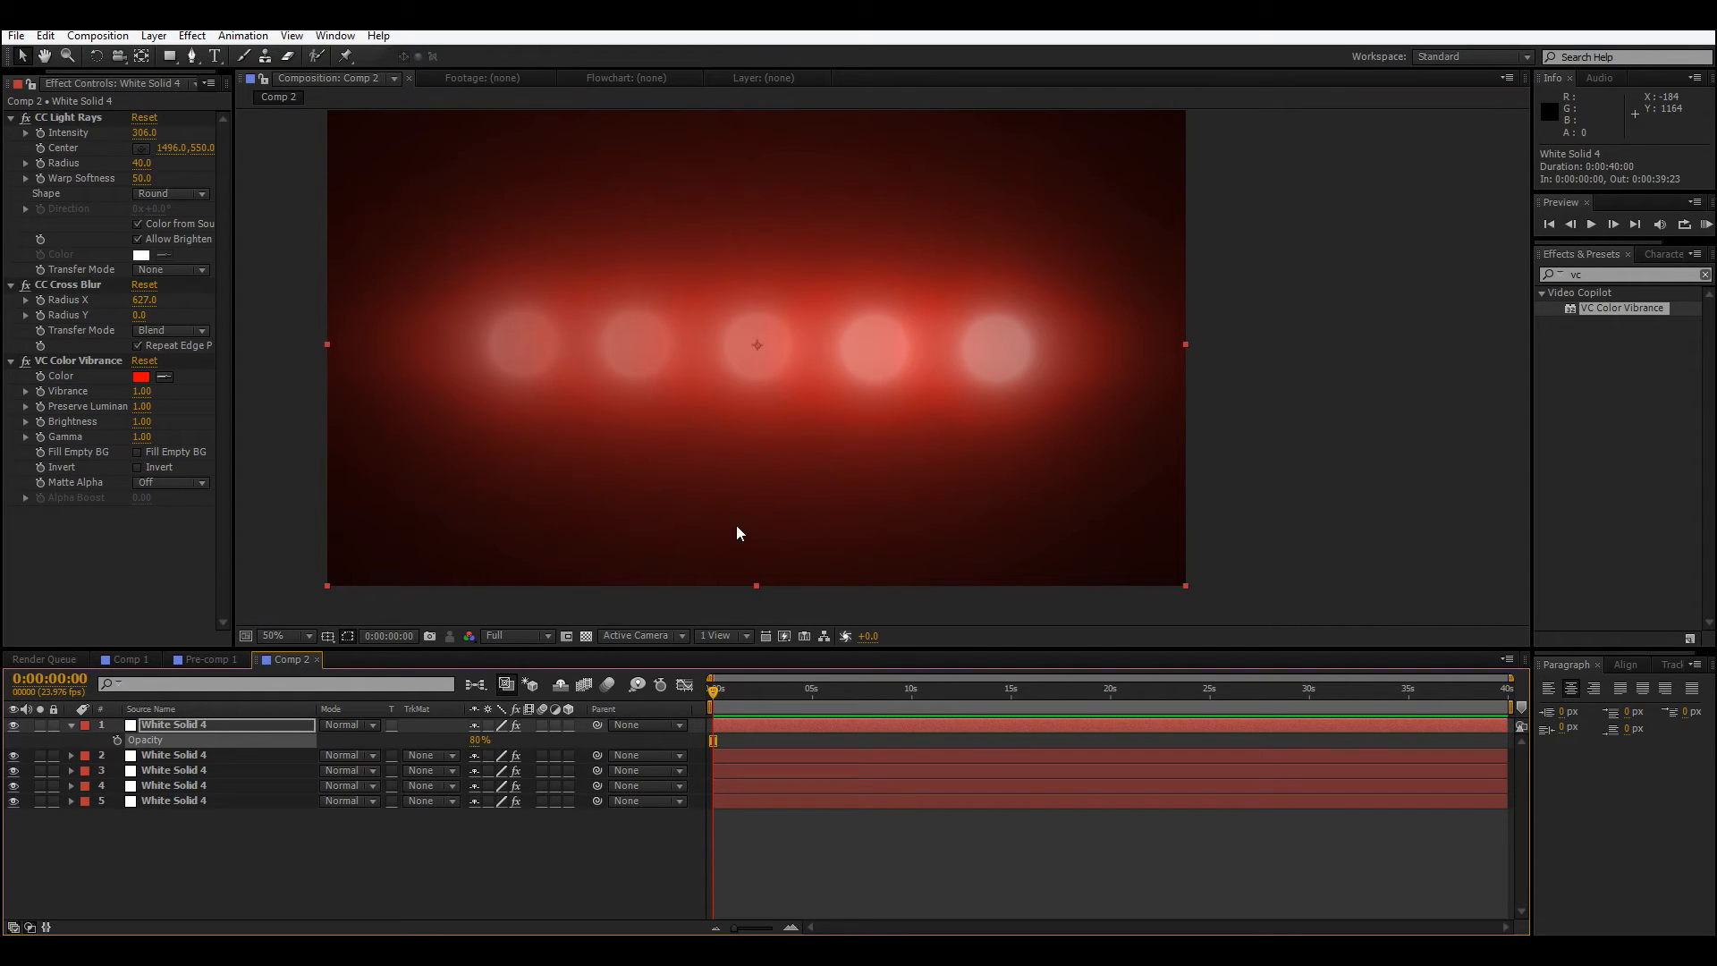
pyautogui.click(1252, 411)
pyautogui.scroll(1, 1247, 415)
pyautogui.moveTo(1143, 480); pyautogui.dragTo(1357, 491)
pyautogui.scroll(-1, 1252, 483)
pyautogui.scroll(-1, 1145, 518)
pyautogui.scroll(1, 1140, 525)
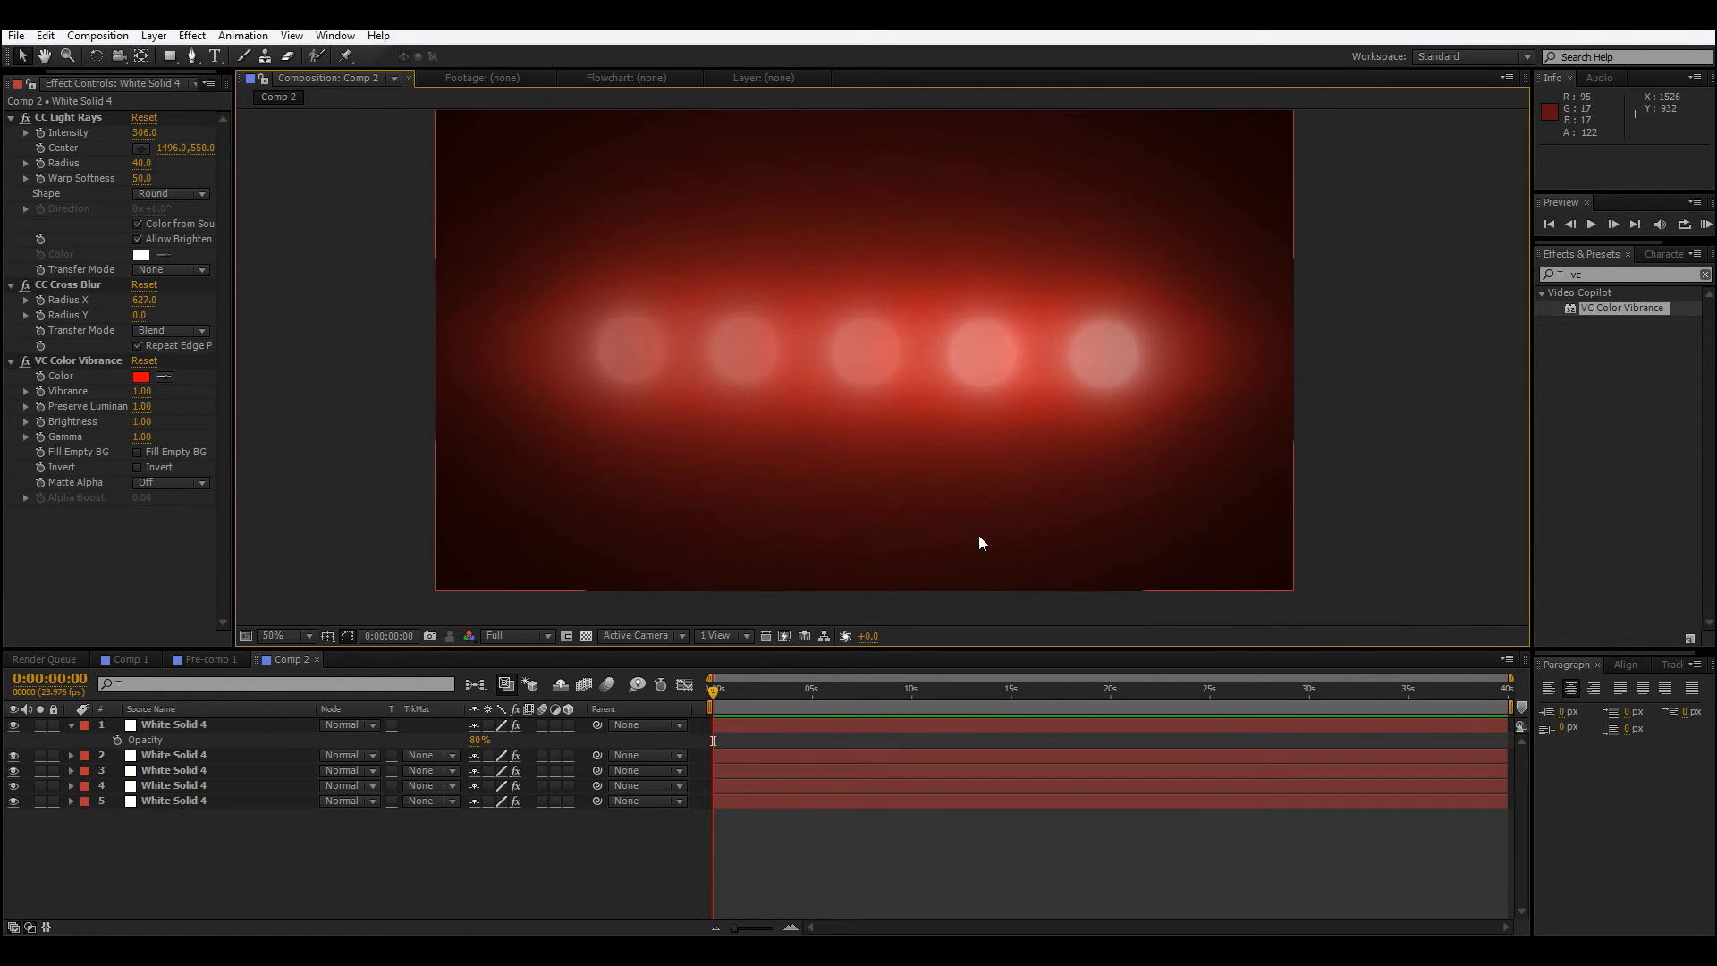
# Set the VC Color Vibrance Color of layer 4, the second light in the row, to blue 0078FF.
pyautogui.click(158, 780)
pyautogui.click(141, 377)
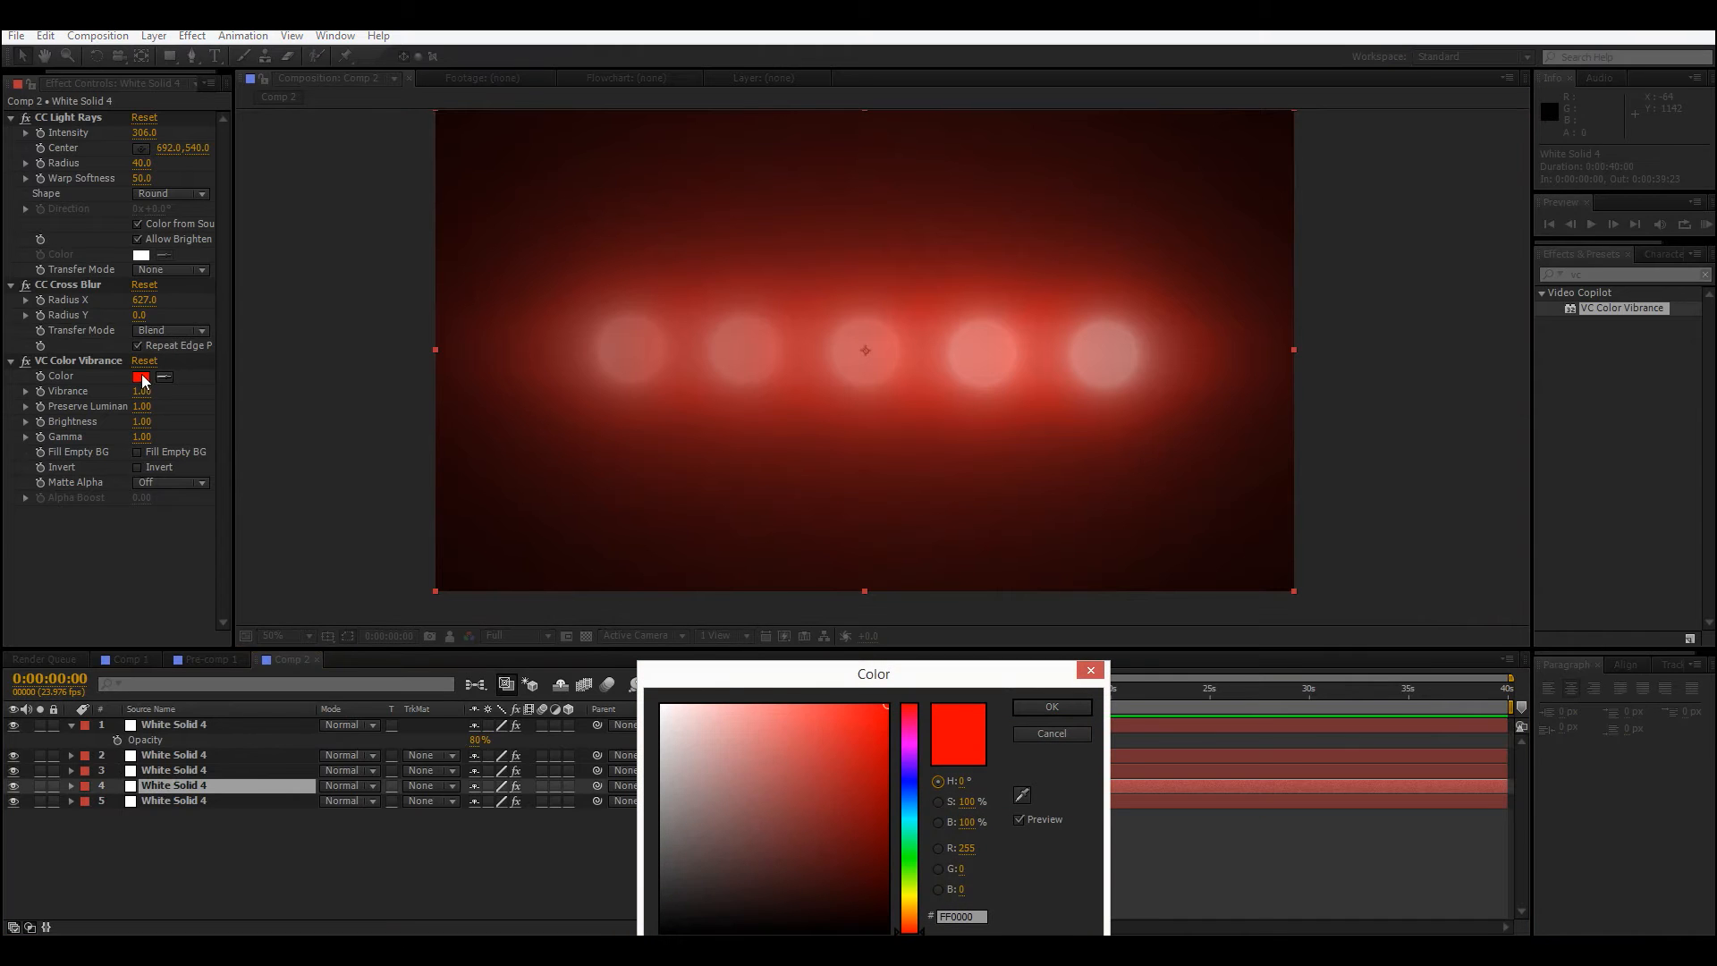
pyautogui.click(908, 776)
pyautogui.moveTo(907, 786); pyautogui.dragTo(902, 805)
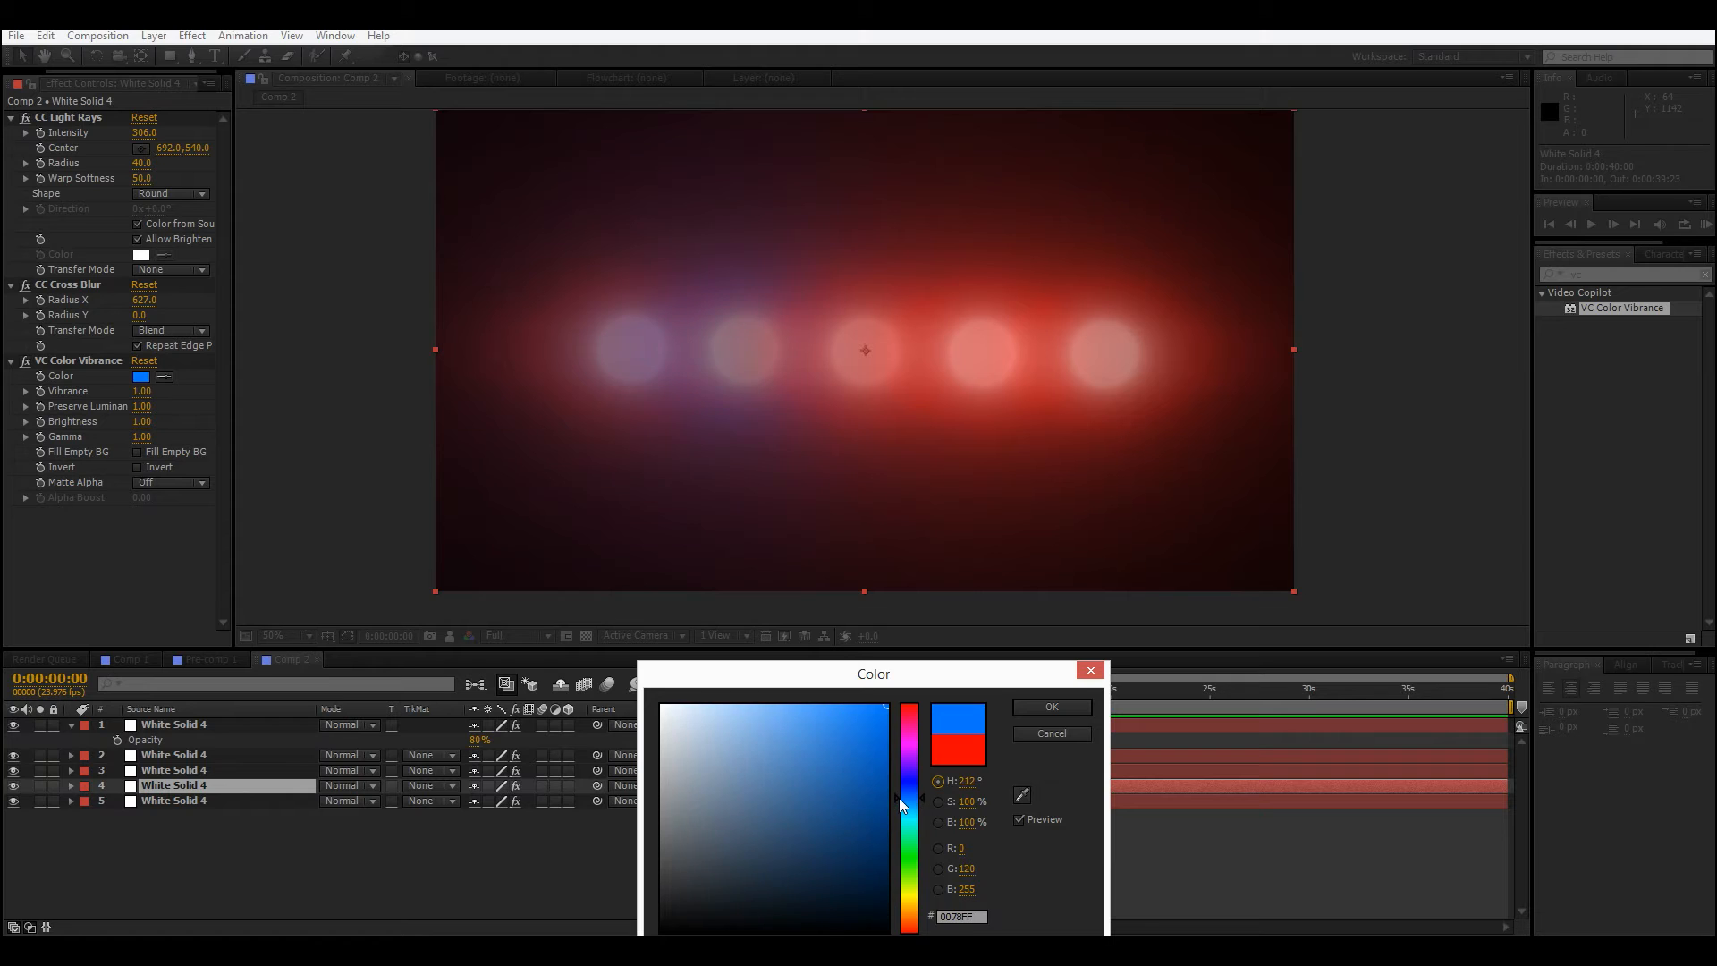
pyautogui.click(1052, 708)
# Set the VC Color Vibrance Color of layer 3, the middle light, to green 48FF00.
pyautogui.click(170, 770)
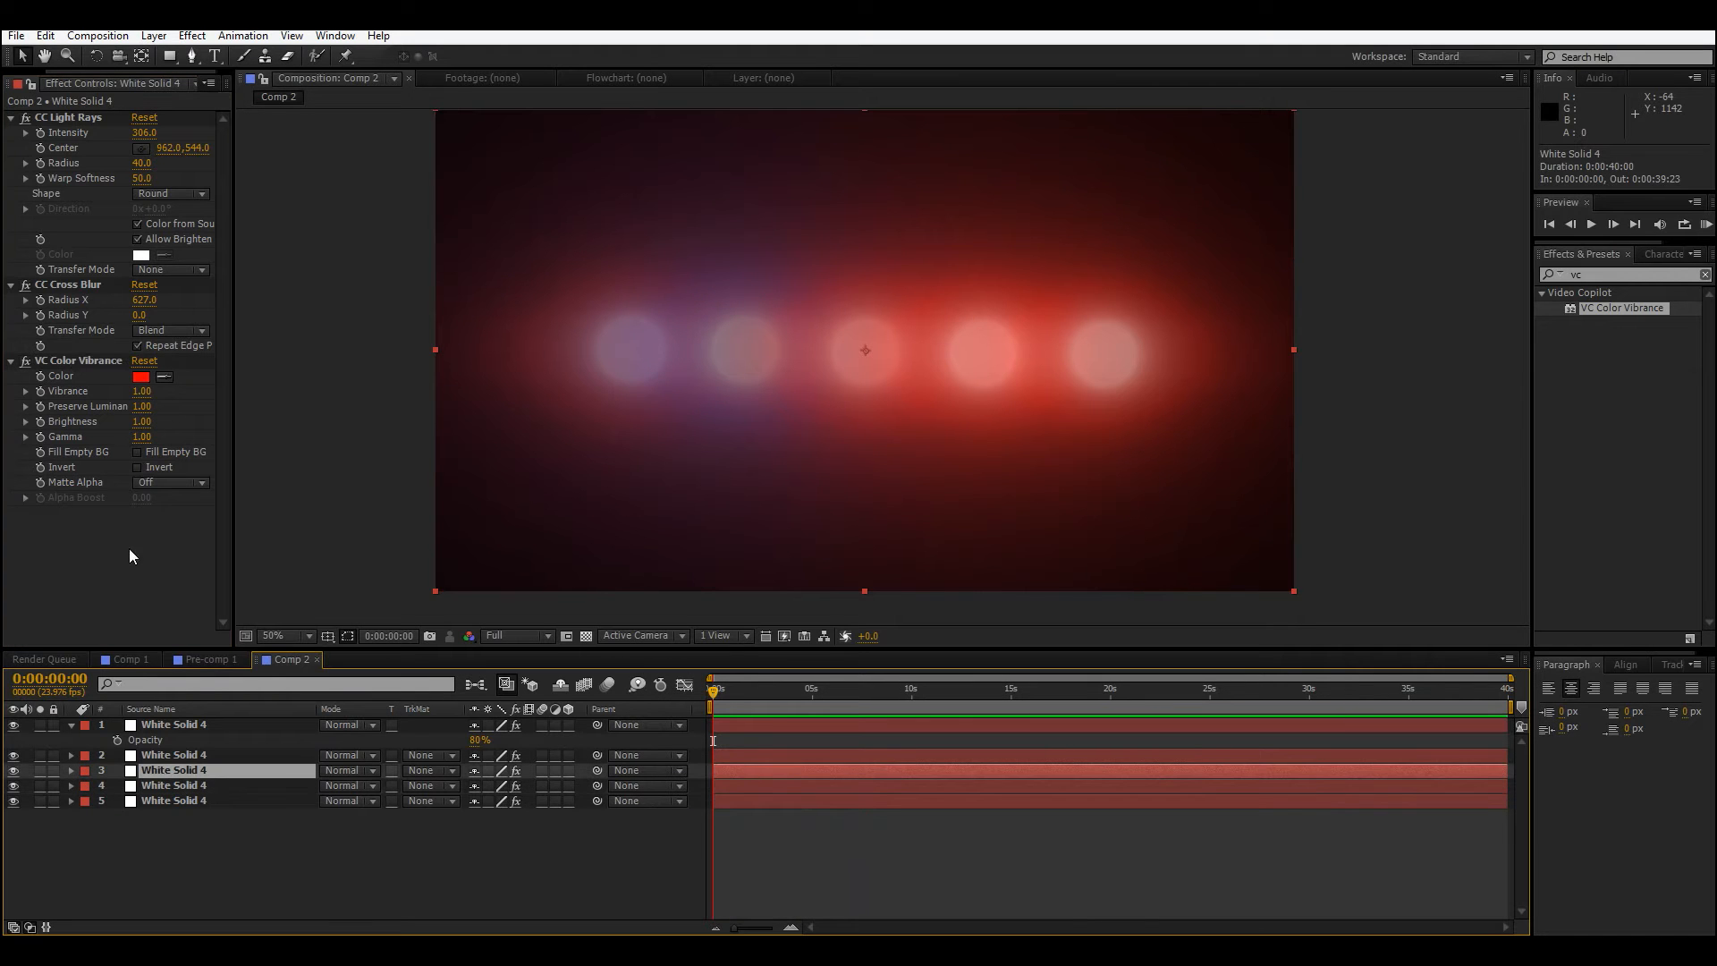
pyautogui.click(148, 377)
pyautogui.moveTo(914, 830); pyautogui.dragTo(912, 868)
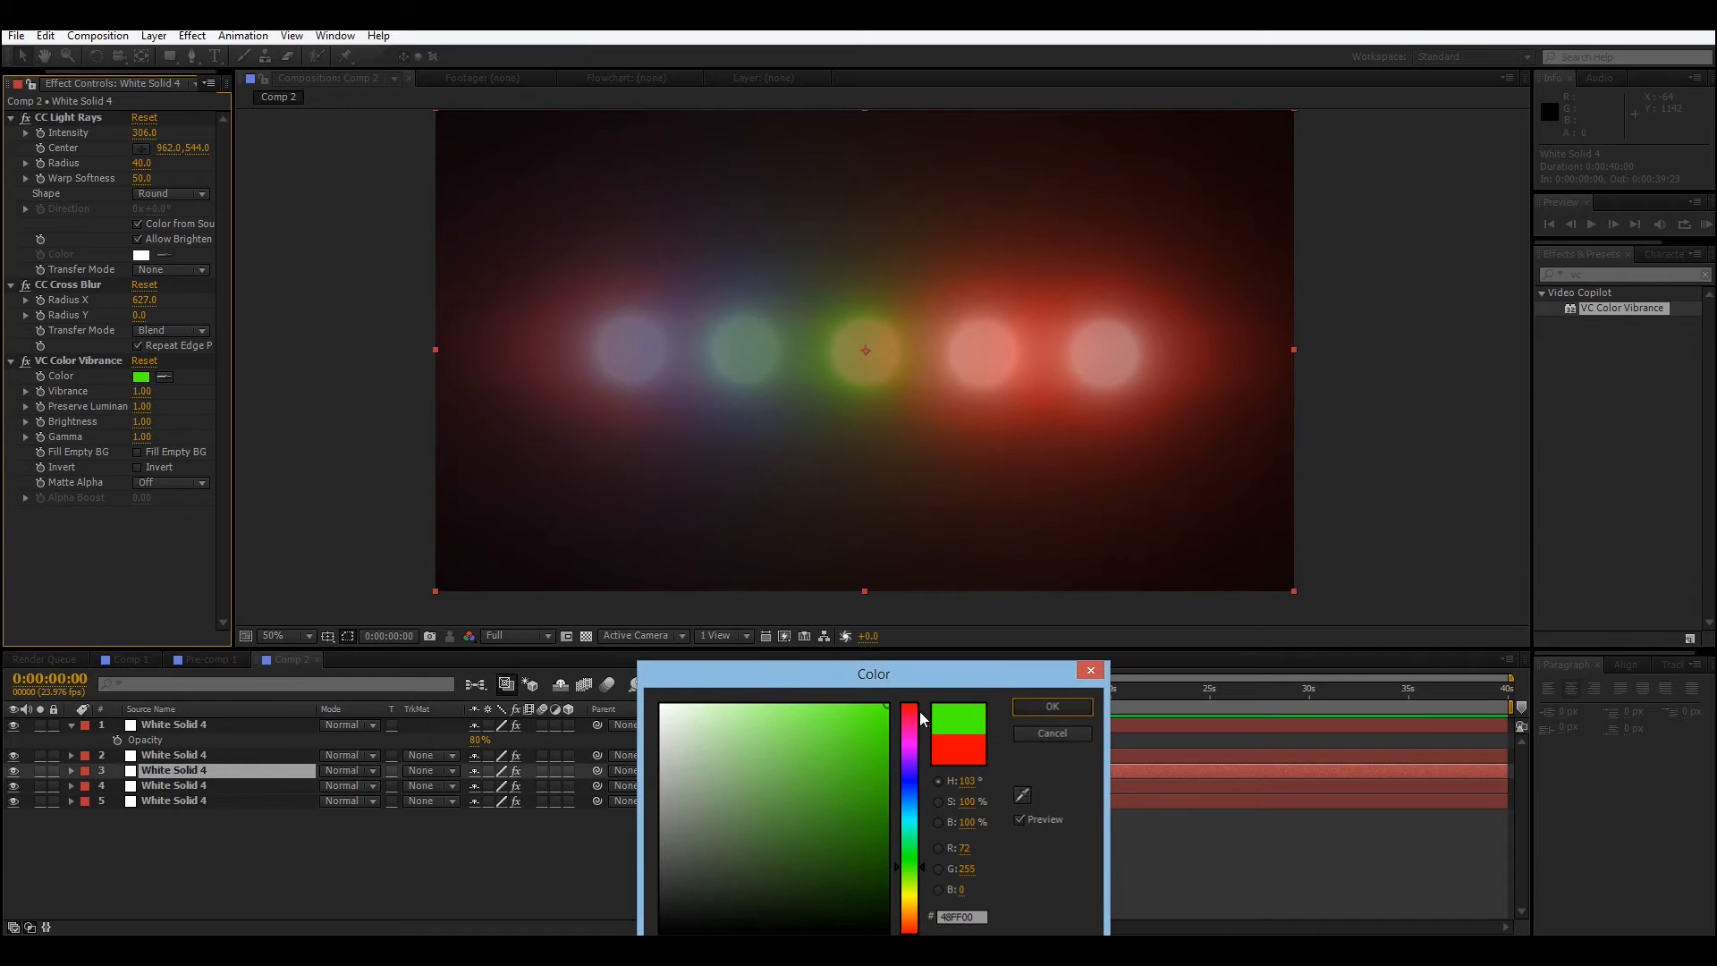
pyautogui.click(1052, 706)
# Set the VC Color Vibrance Color of layer 1, the last light in the row, to orange FF9000.
pyautogui.click(172, 755)
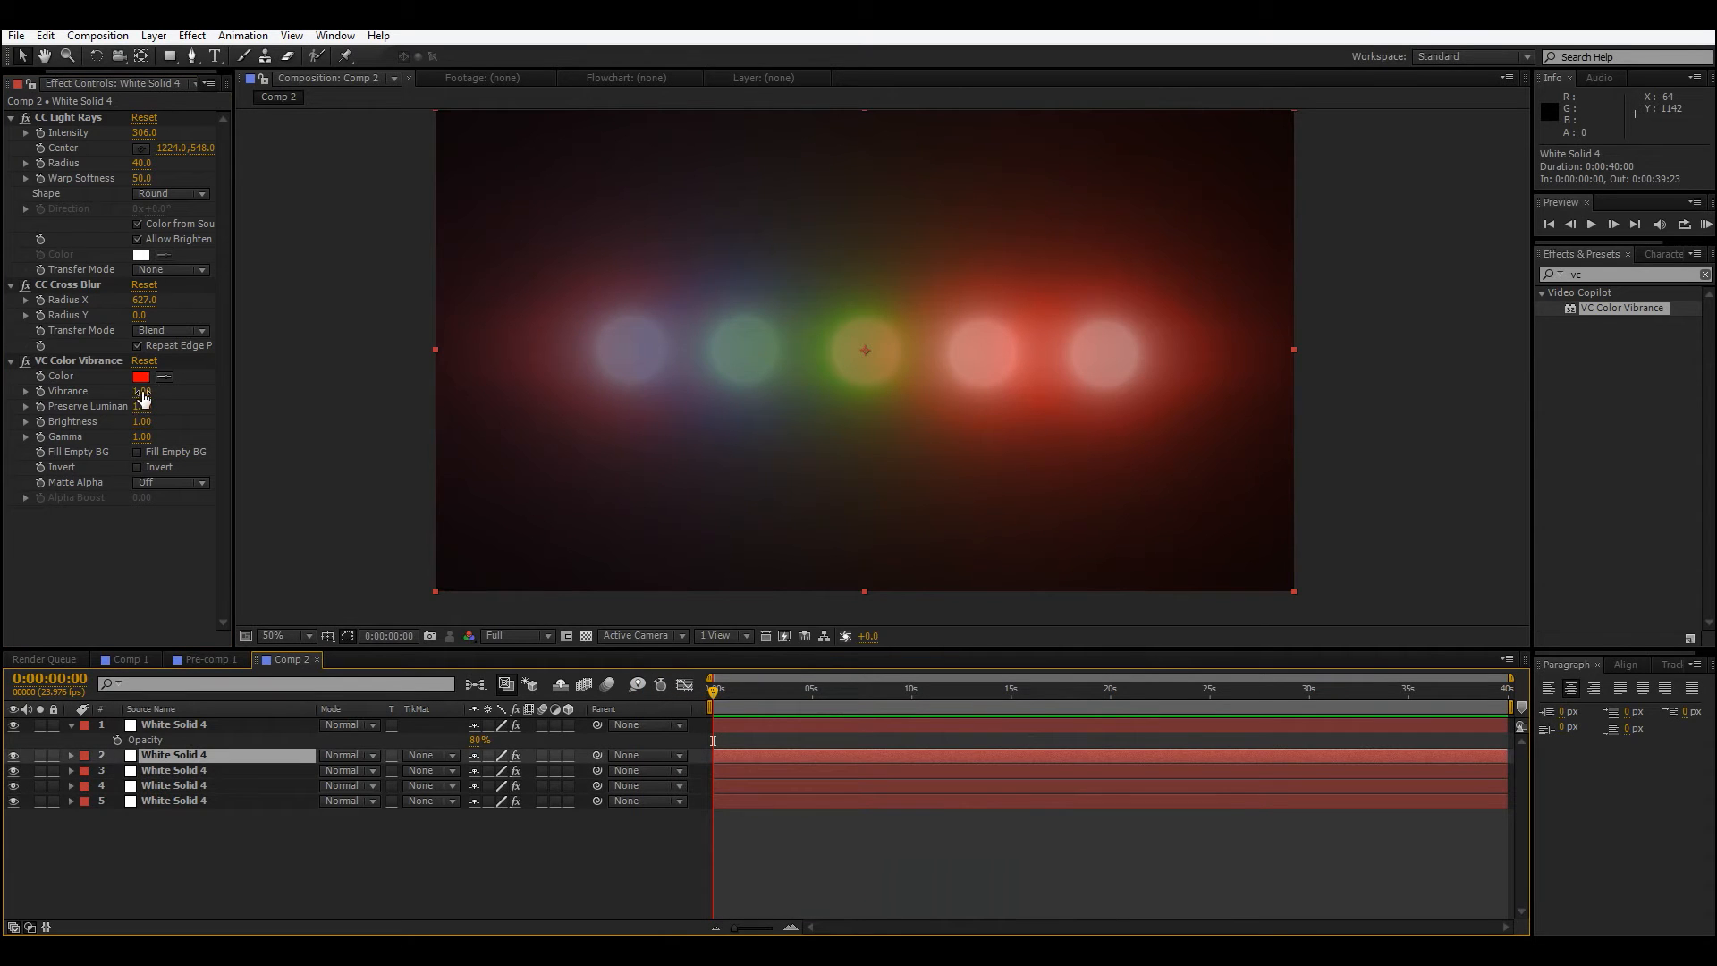
pyautogui.click(241, 726)
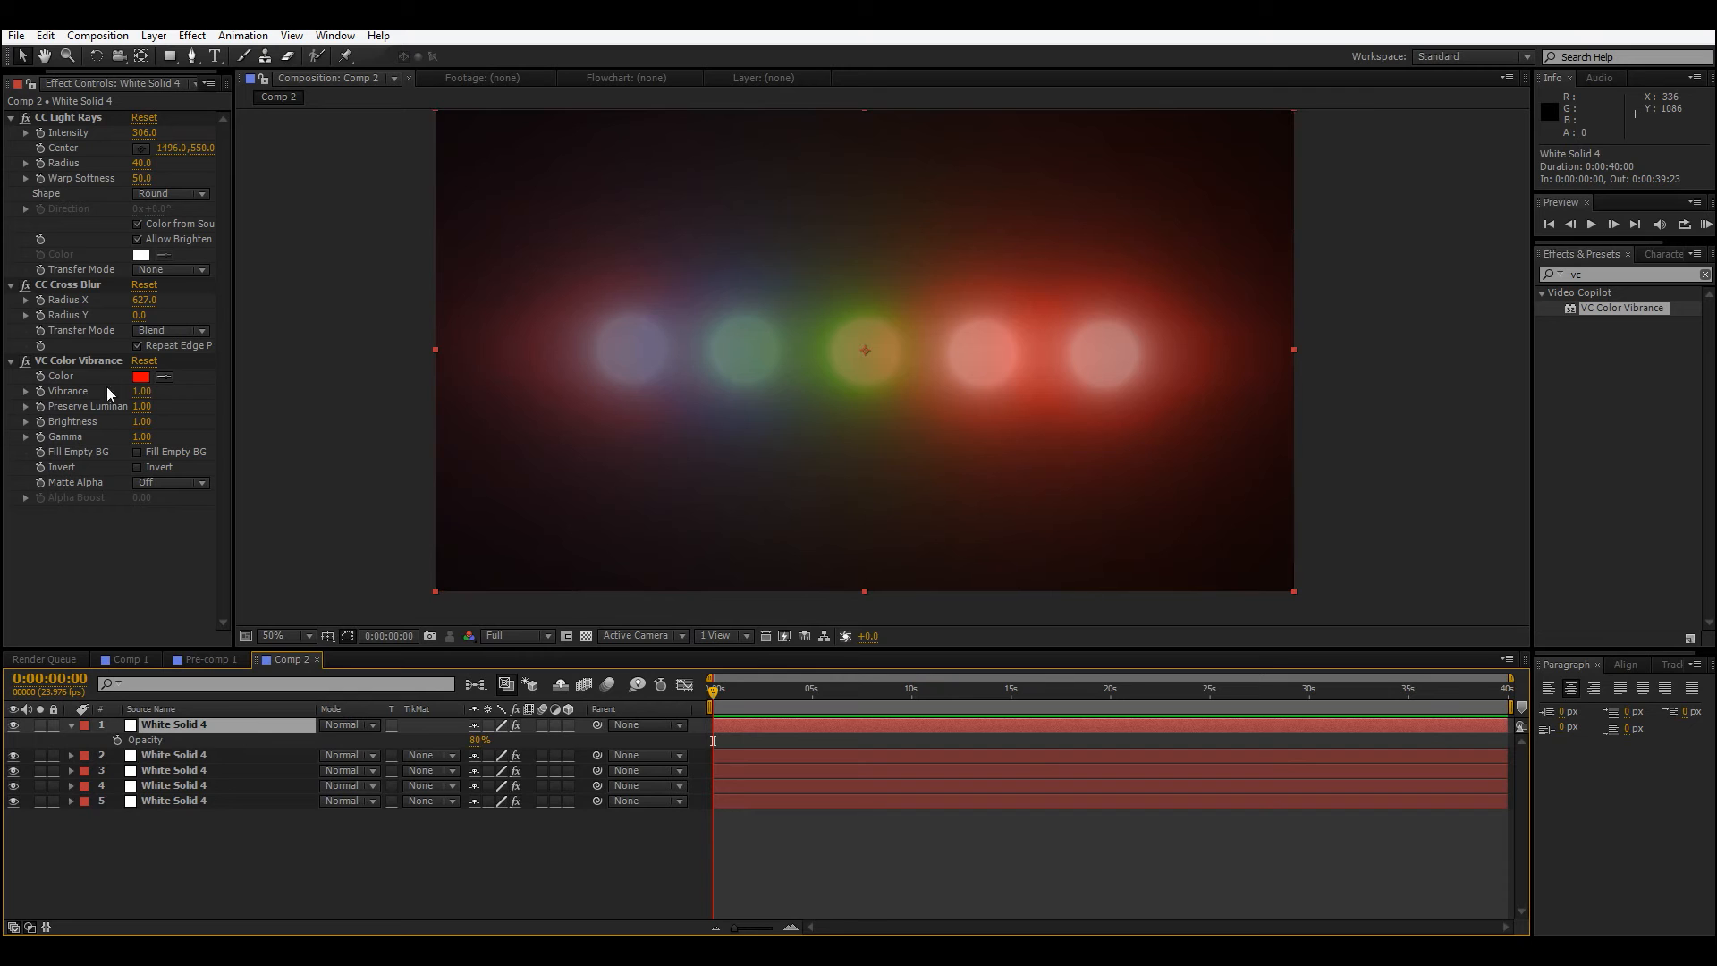
pyautogui.click(141, 376)
pyautogui.moveTo(902, 769); pyautogui.dragTo(896, 912)
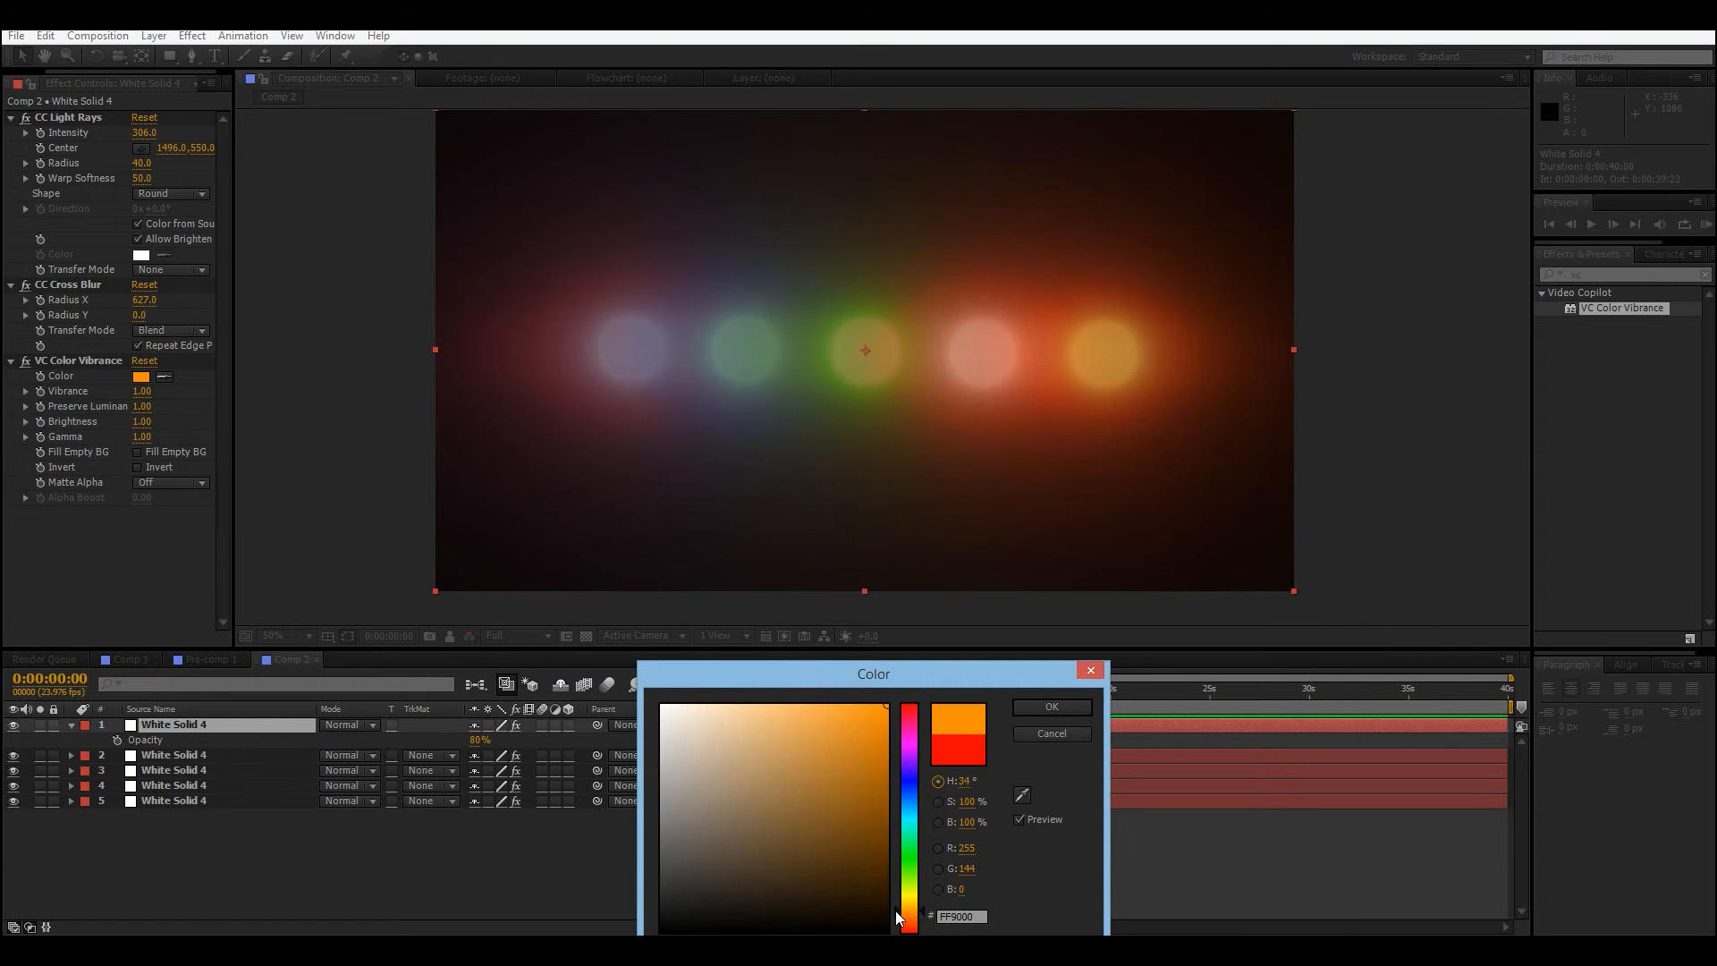
pyautogui.click(1050, 708)
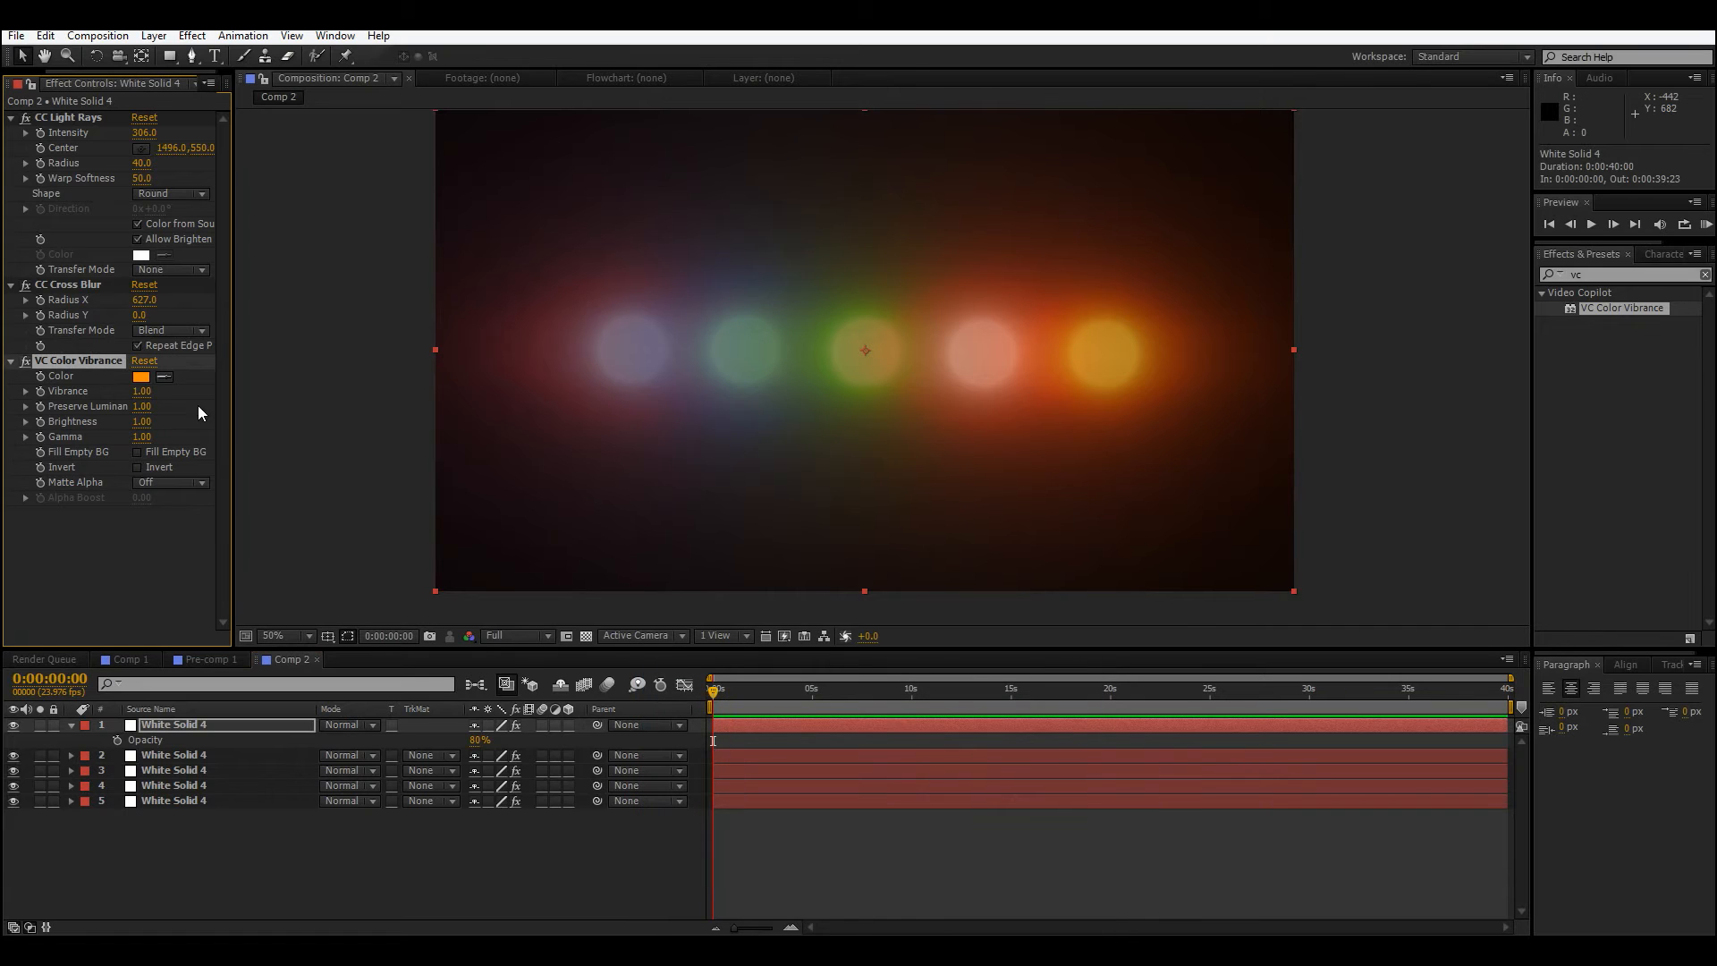
# Set the VC Color Vibrance Color of layer 5, the first light in the row, to green 12FF00.
pyautogui.click(180, 798)
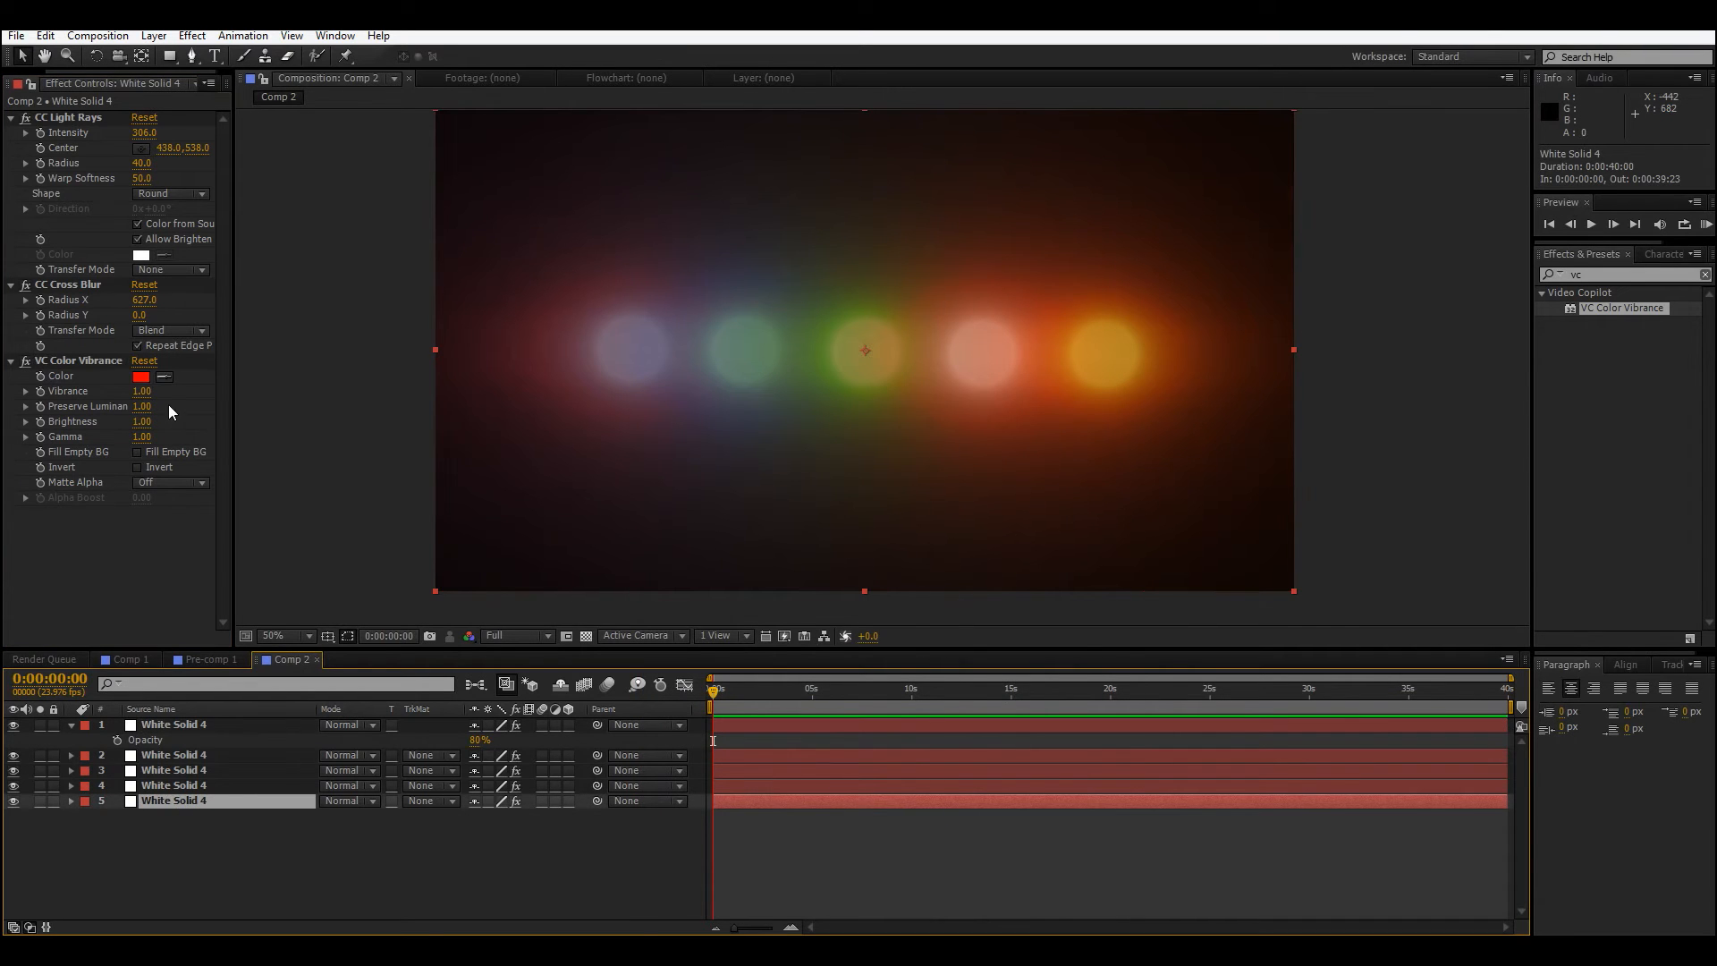
pyautogui.click(141, 376)
pyautogui.moveTo(918, 805); pyautogui.dragTo(916, 858)
pyautogui.click(1053, 707)
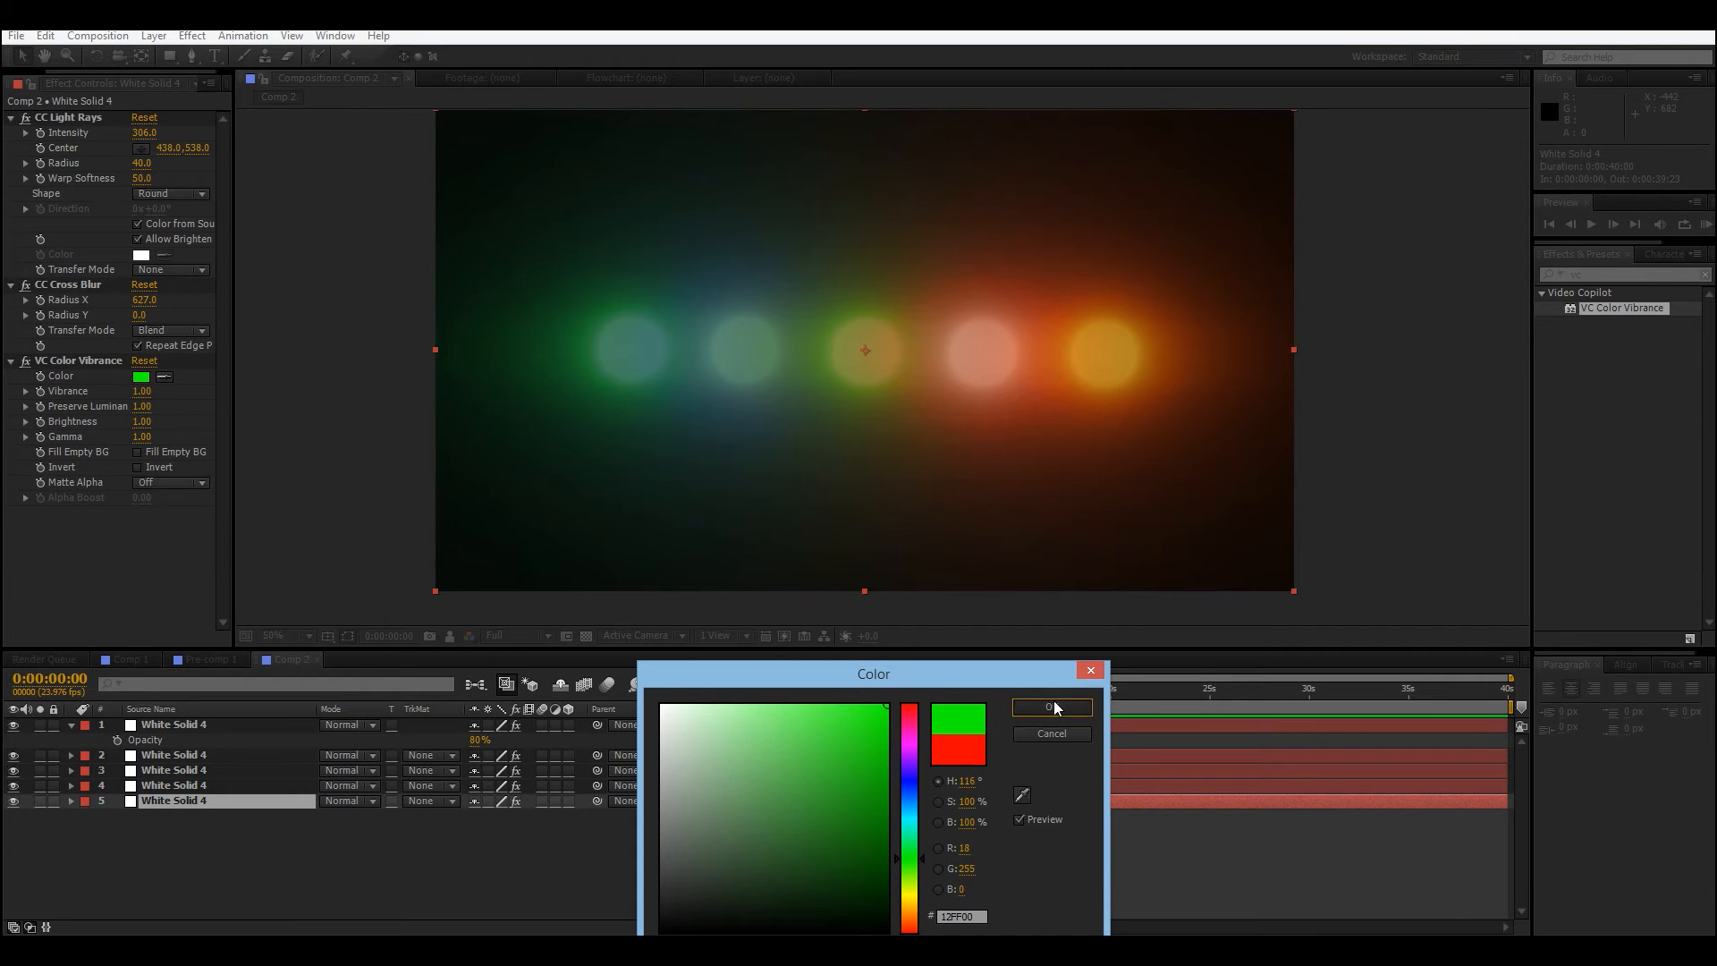
# Change the VC Color Vibrance Color of layer 4, the second light in the row, to light blue-violet 7878FF.
pyautogui.click(195, 785)
pyautogui.click(143, 379)
pyautogui.moveTo(914, 856); pyautogui.dragTo(887, 762)
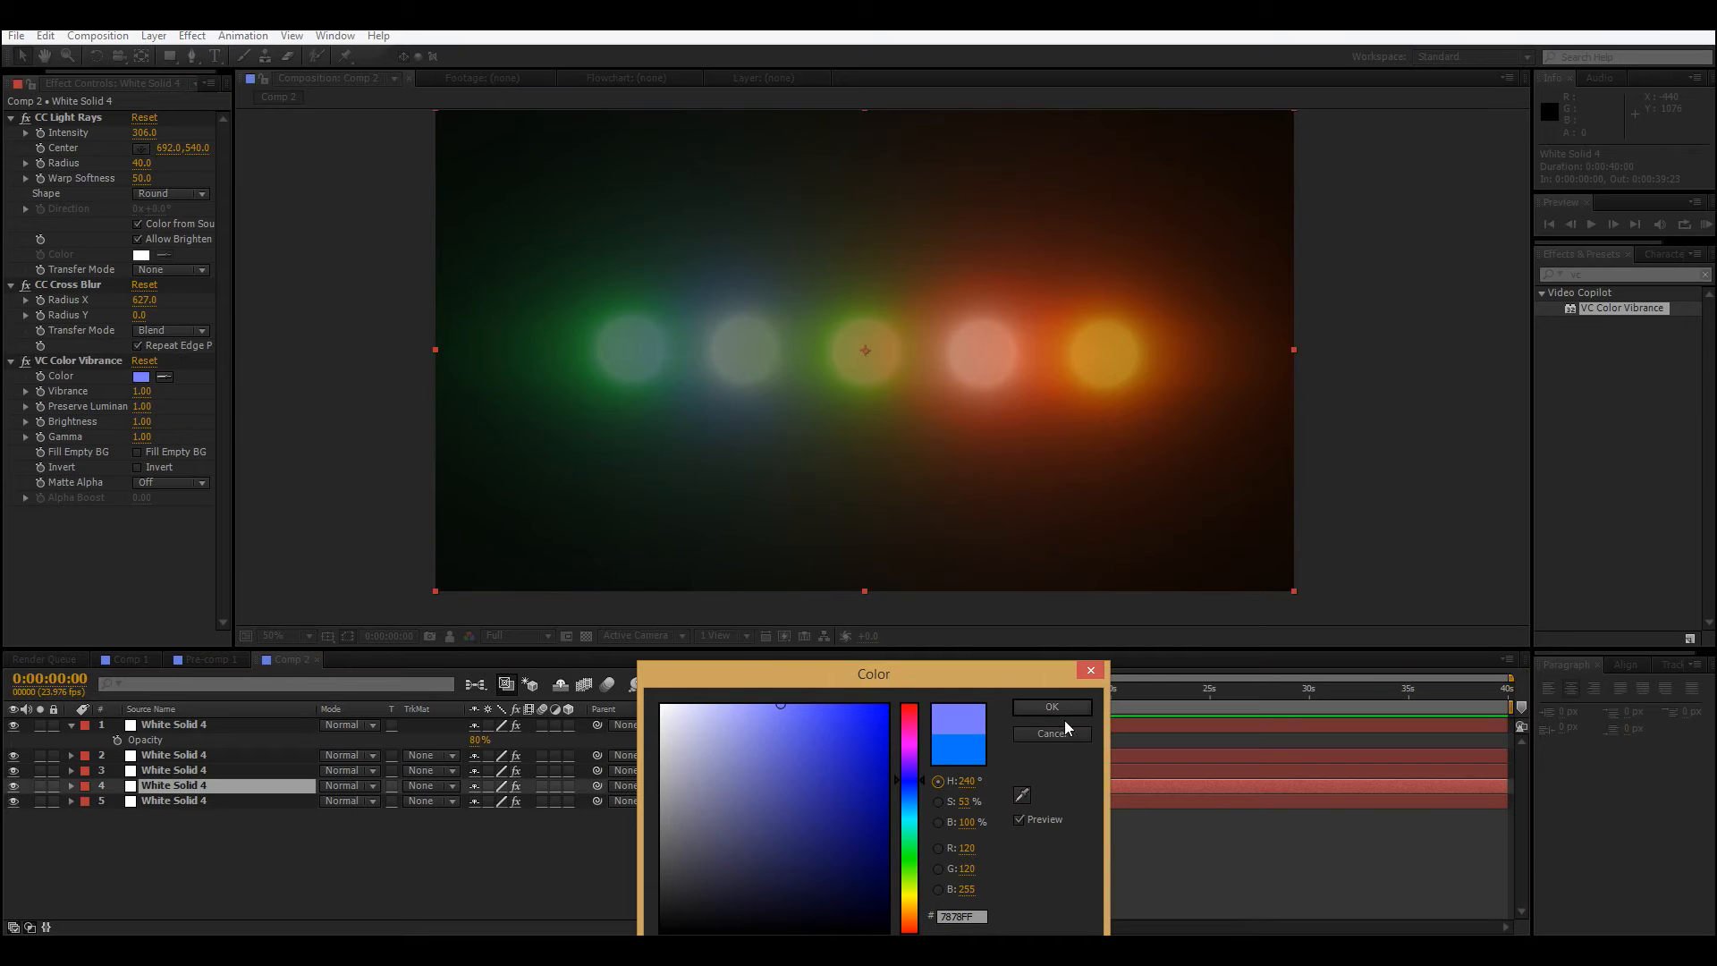
pyautogui.click(1037, 707)
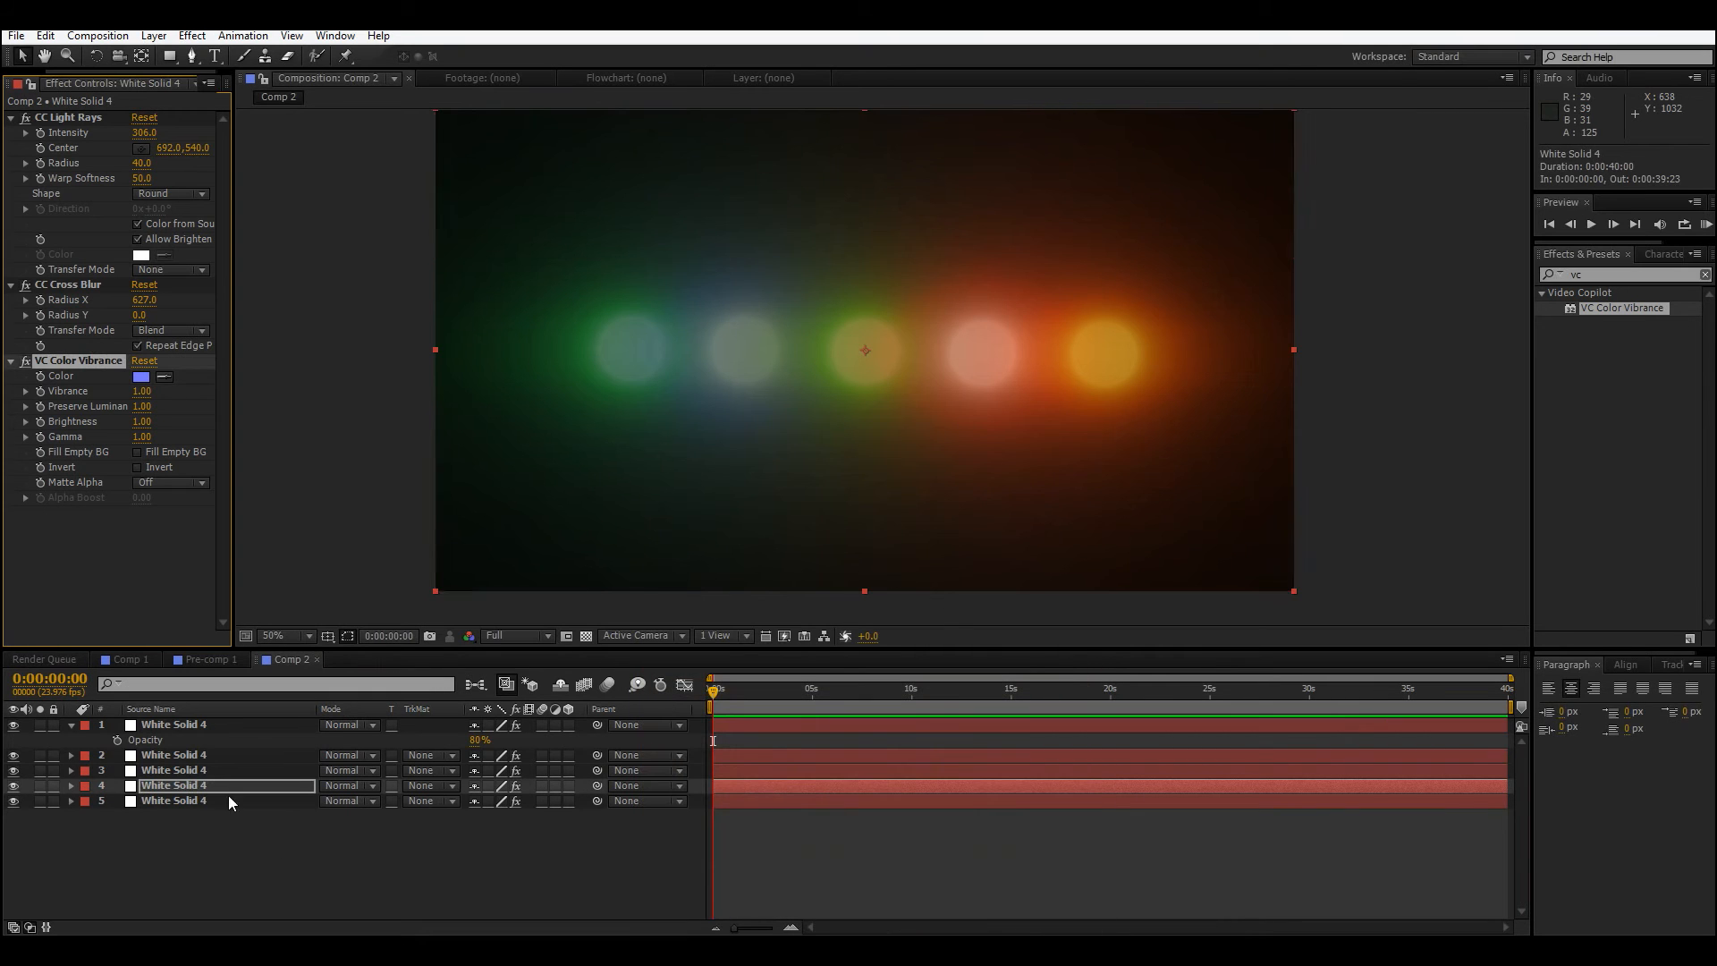
# Set the VC Color Vibrance Color of layer 2, the fourth light in the row, to blue.
pyautogui.click(185, 757)
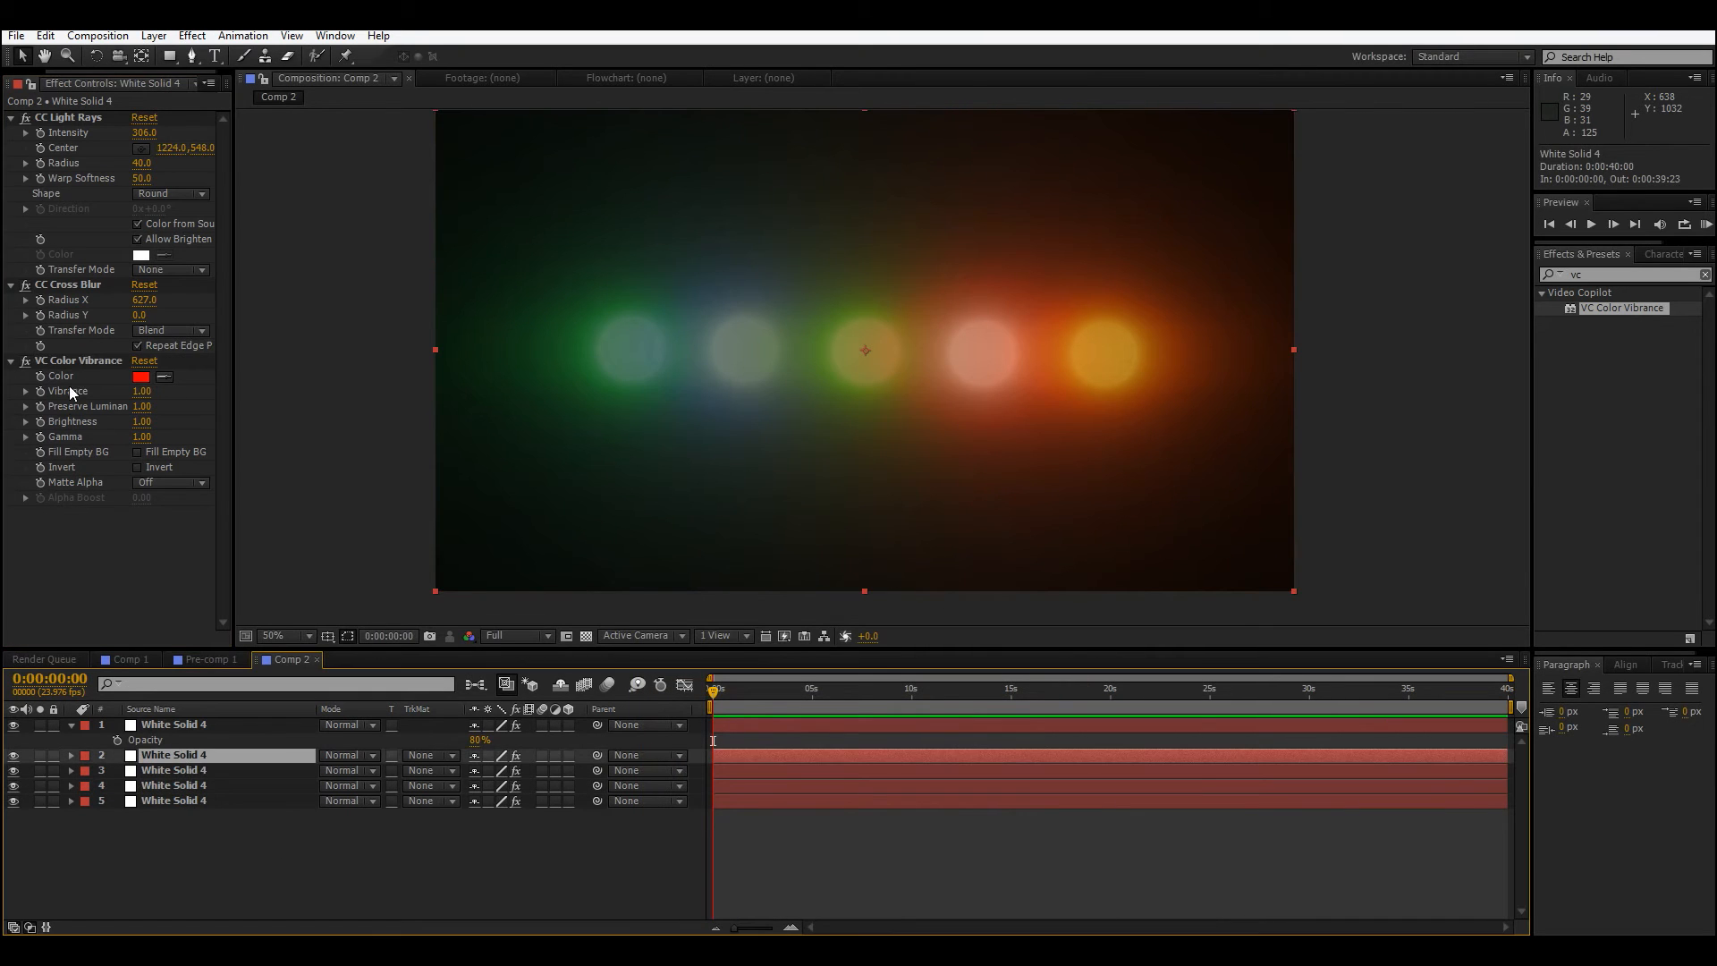
pyautogui.click(141, 377)
pyautogui.moveTo(910, 786); pyautogui.dragTo(913, 801)
pyautogui.click(1064, 709)
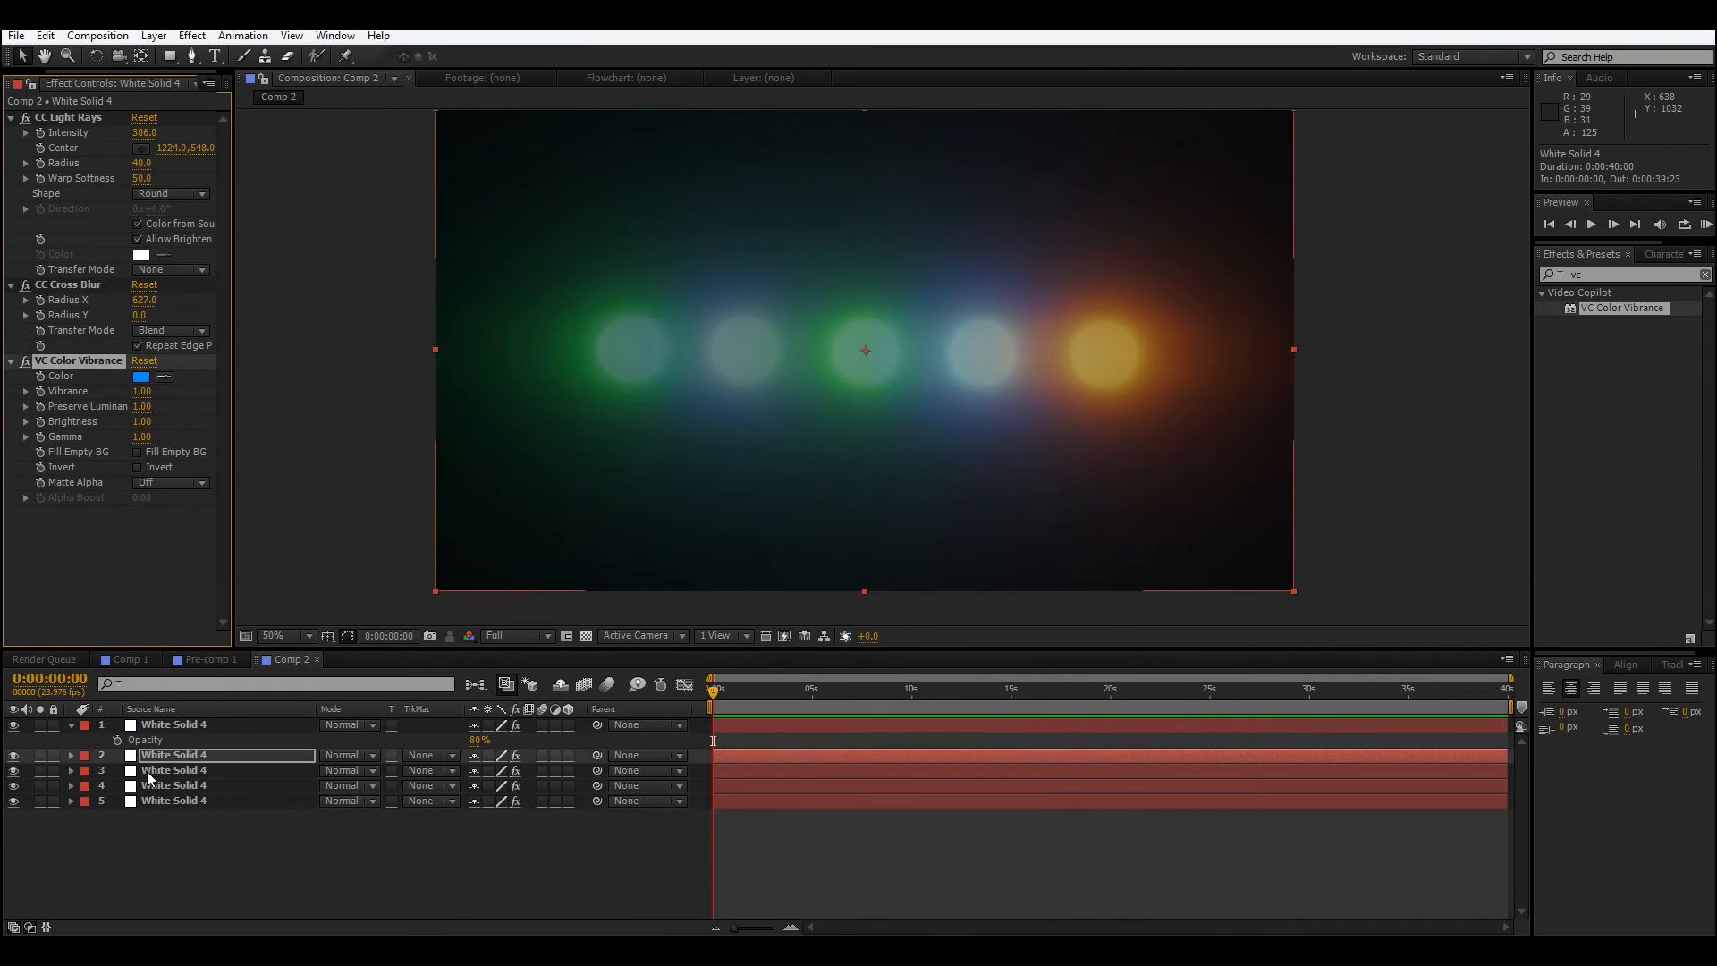
# Change the VC Color Vibrance Color of layer 1, the last light in the row, to green 30FF00.
pyautogui.click(186, 724)
pyautogui.click(141, 377)
pyautogui.moveTo(915, 768); pyautogui.dragTo(900, 873)
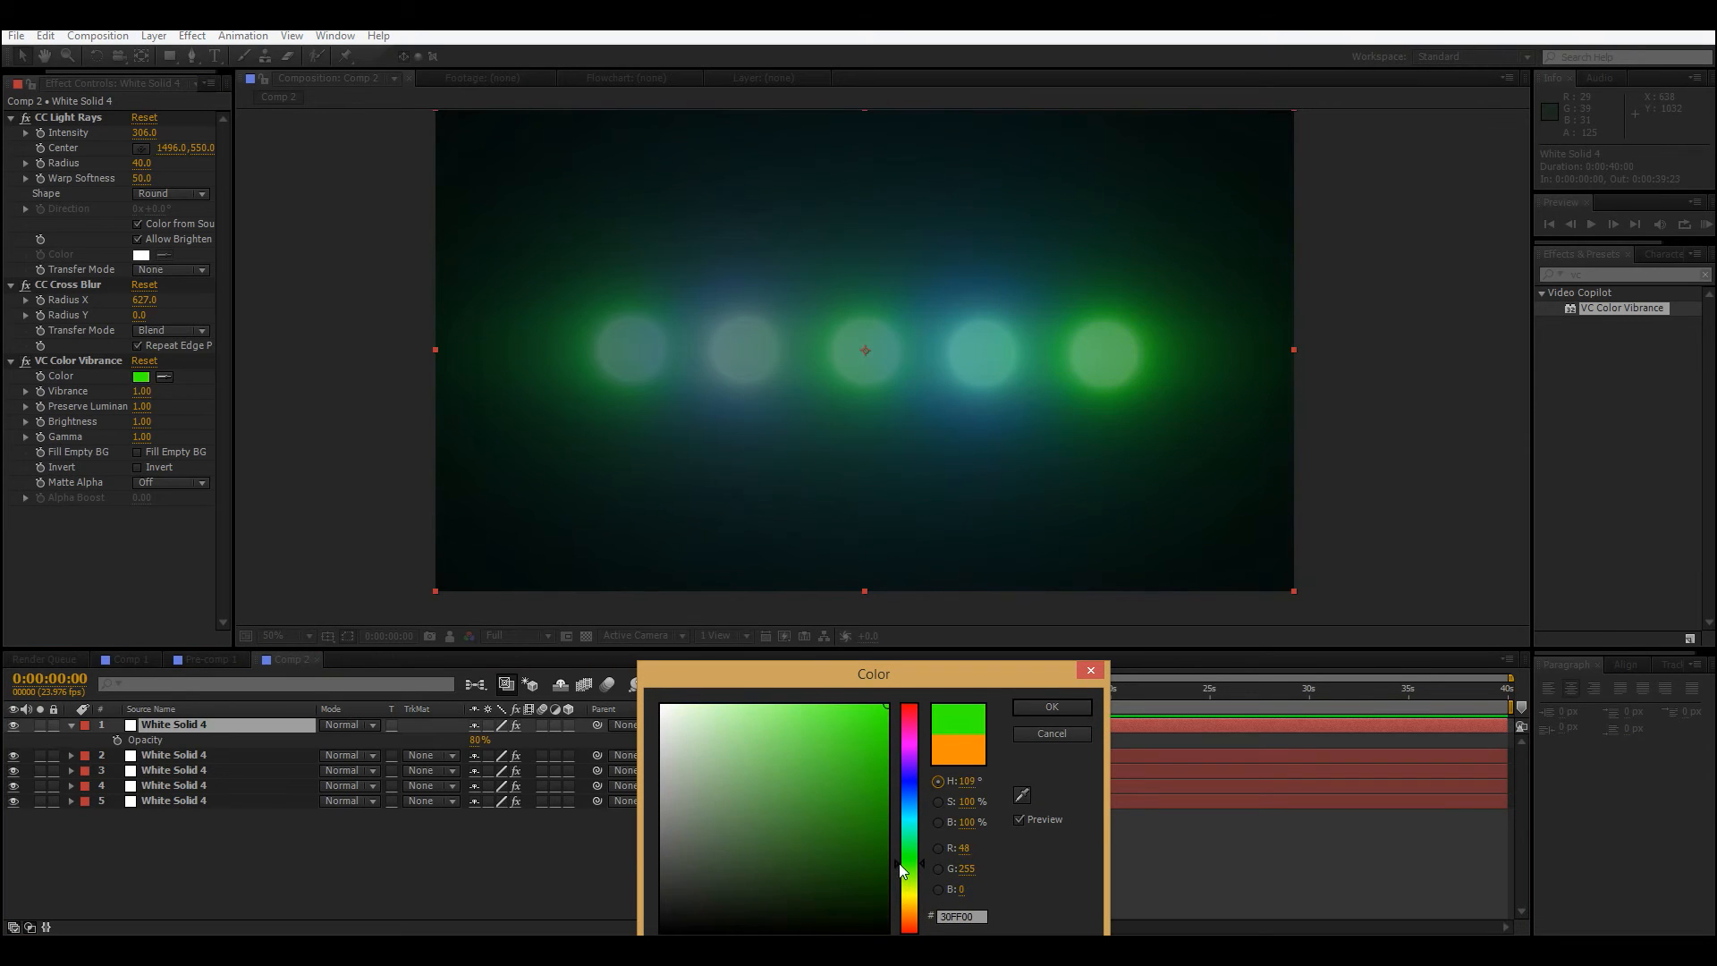
pyautogui.click(1048, 707)
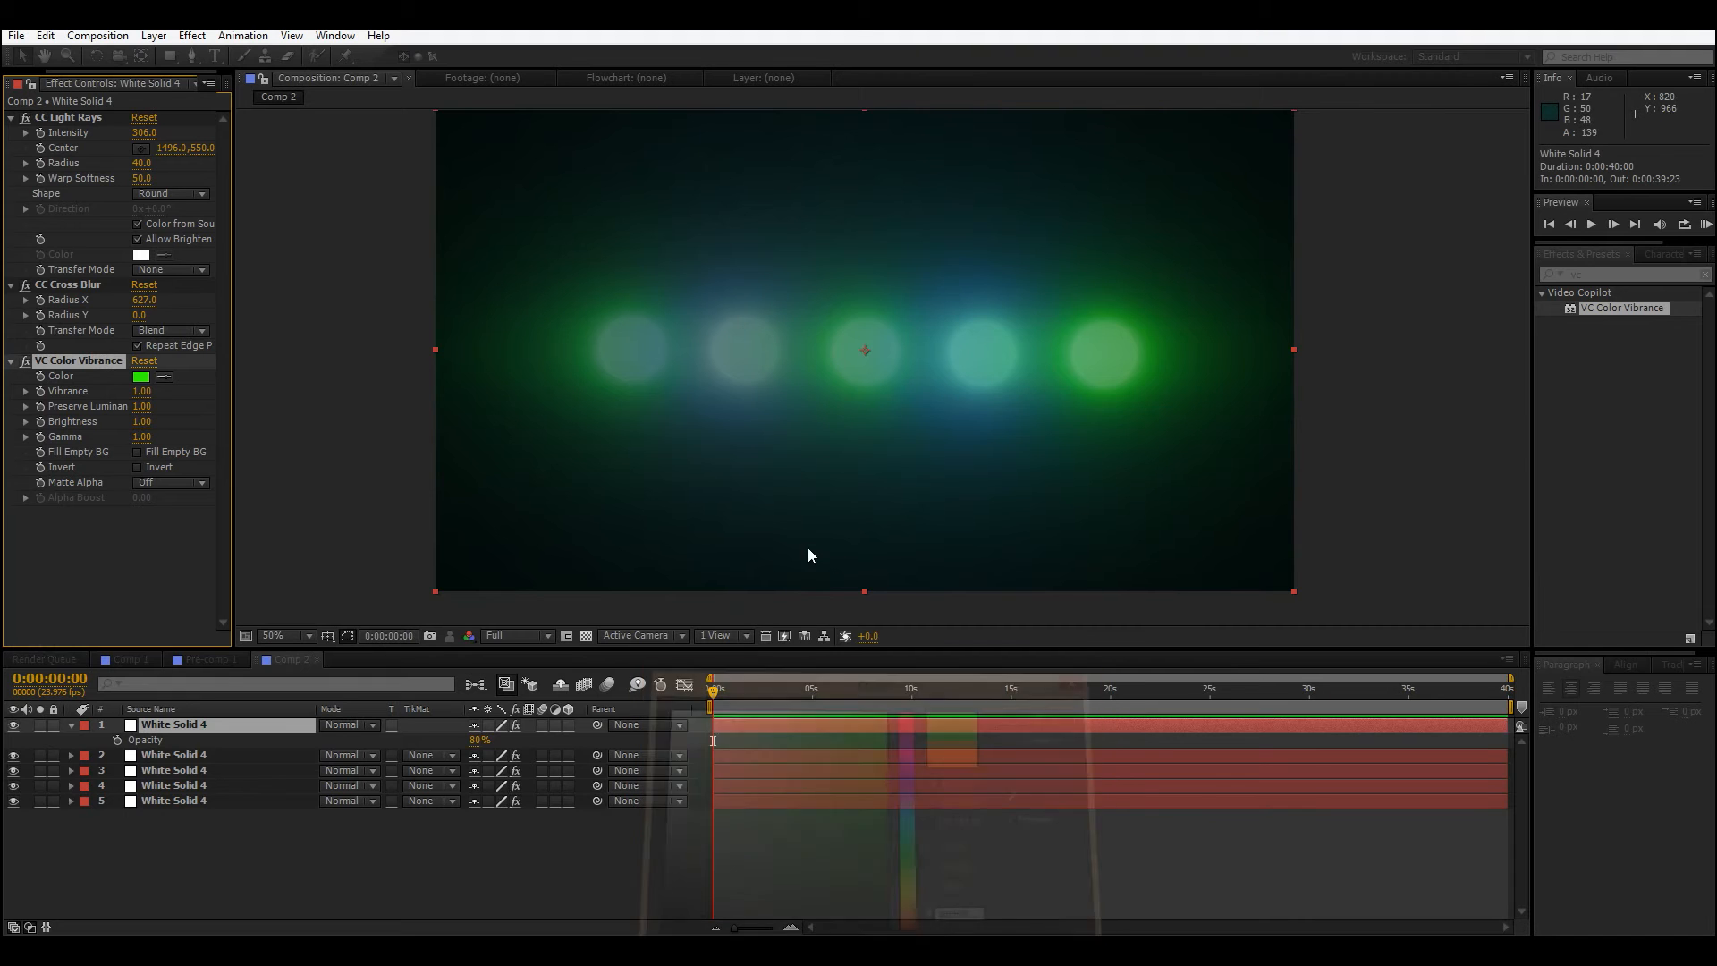
pyautogui.click(812, 608)
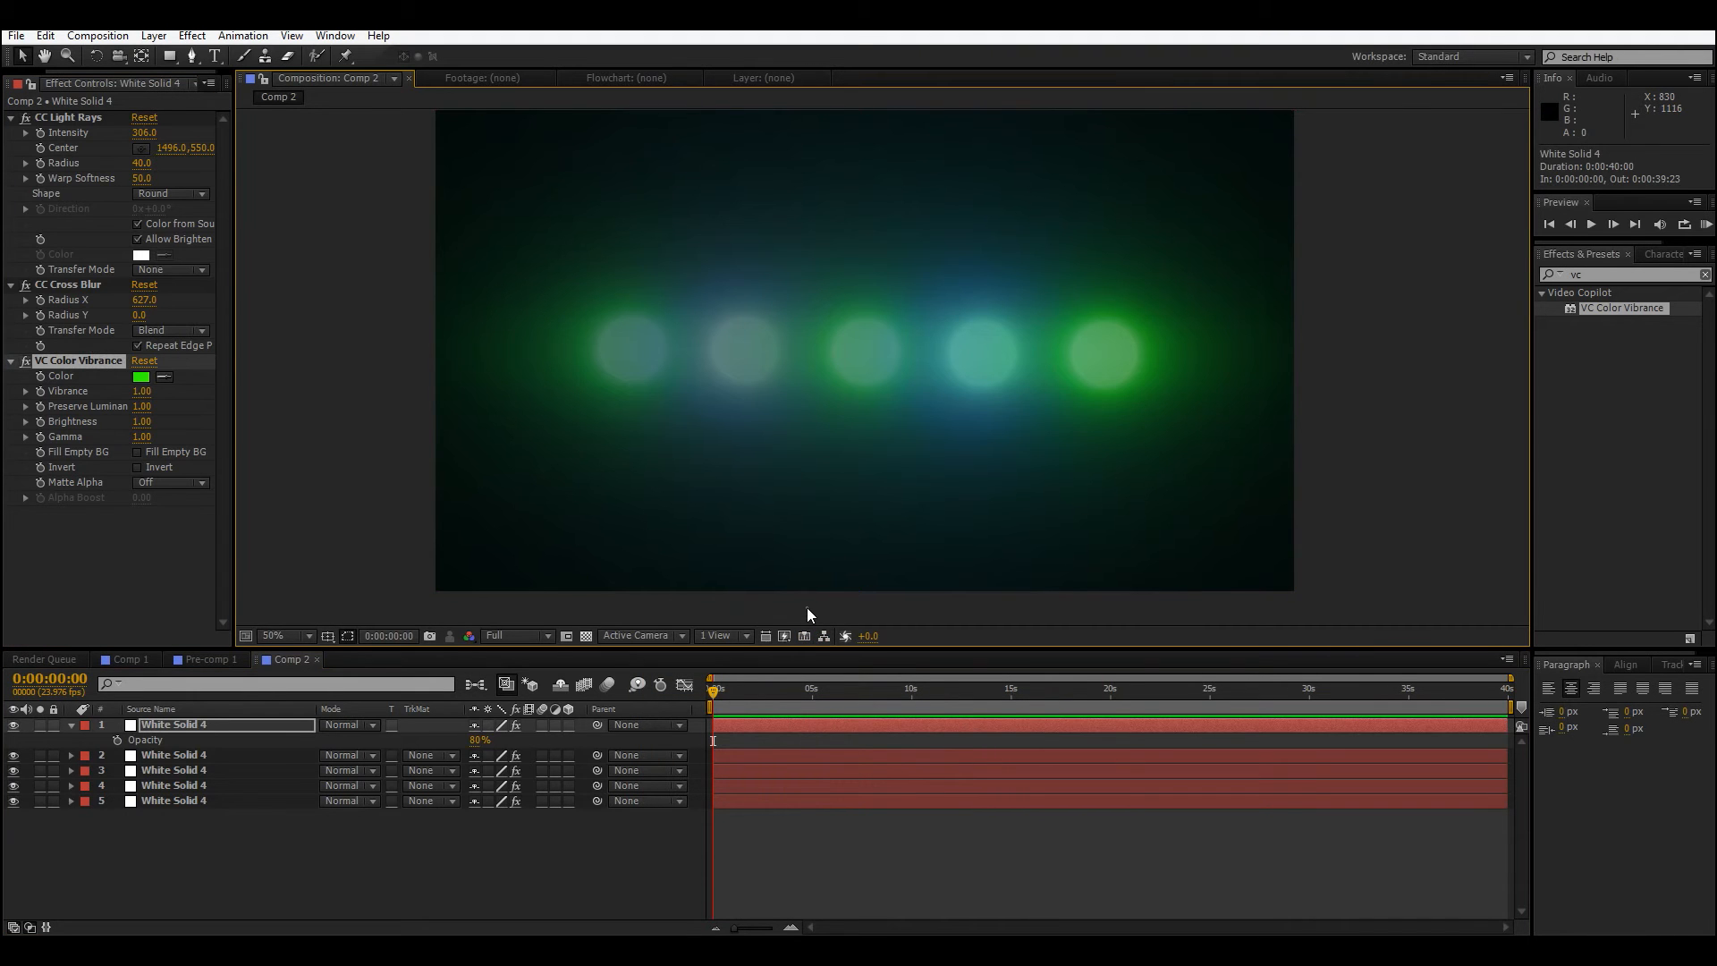
pyautogui.scroll(1, 807, 608)
pyautogui.moveTo(806, 608); pyautogui.dragTo(667, 495)
pyautogui.scroll(-1, 748, 516)
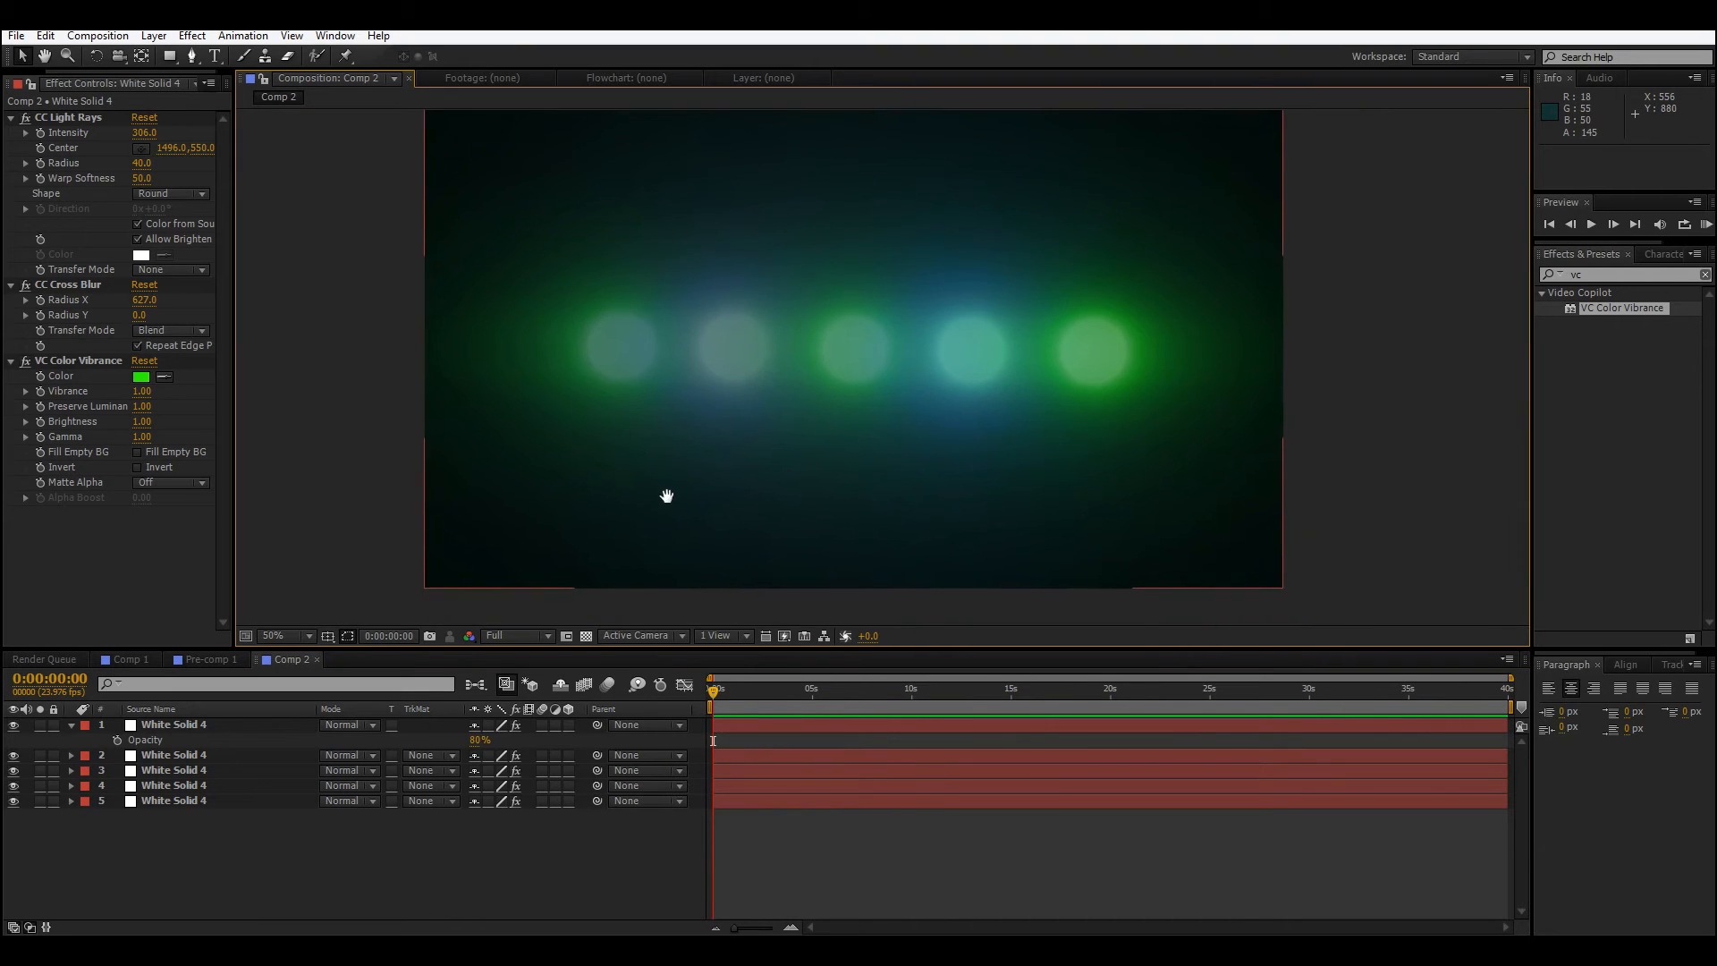
# Add the expression wiggle(5,15) to the CC Light Rays Intensity of layer 1 and scrub the timeline to preview it.
pyautogui.click(722, 690)
pyautogui.moveTo(730, 691); pyautogui.dragTo(474, 696)
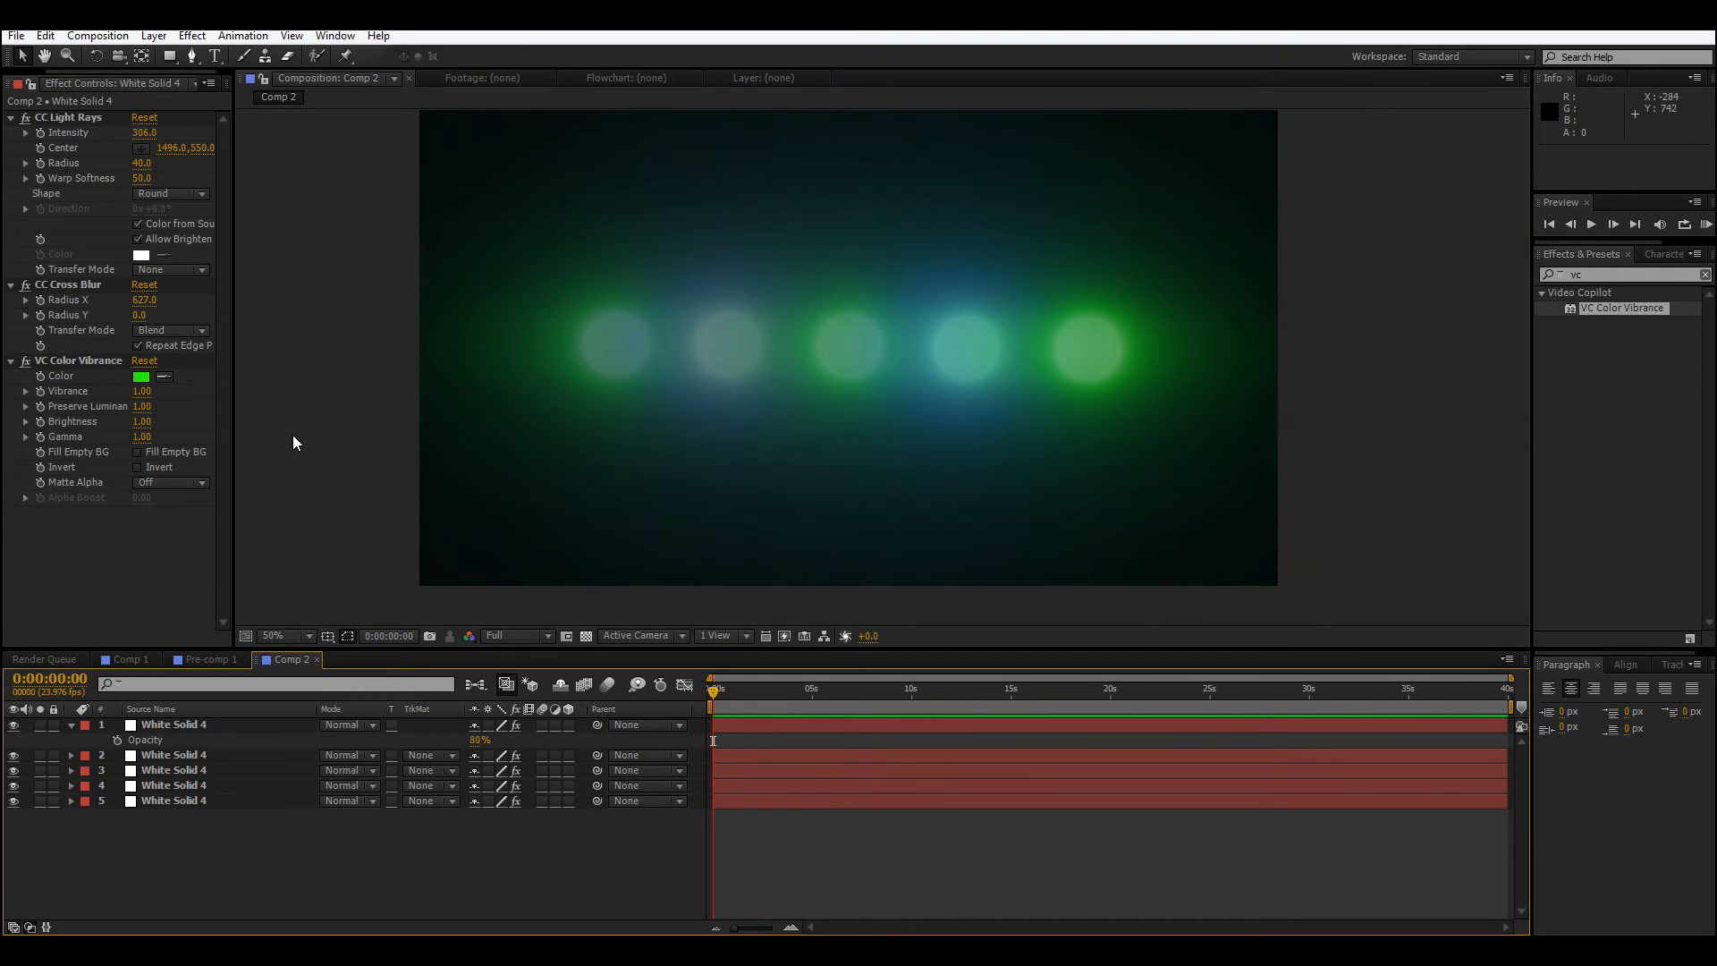
pyautogui.scroll(1, 516, 451)
pyautogui.scroll(-1, 513, 447)
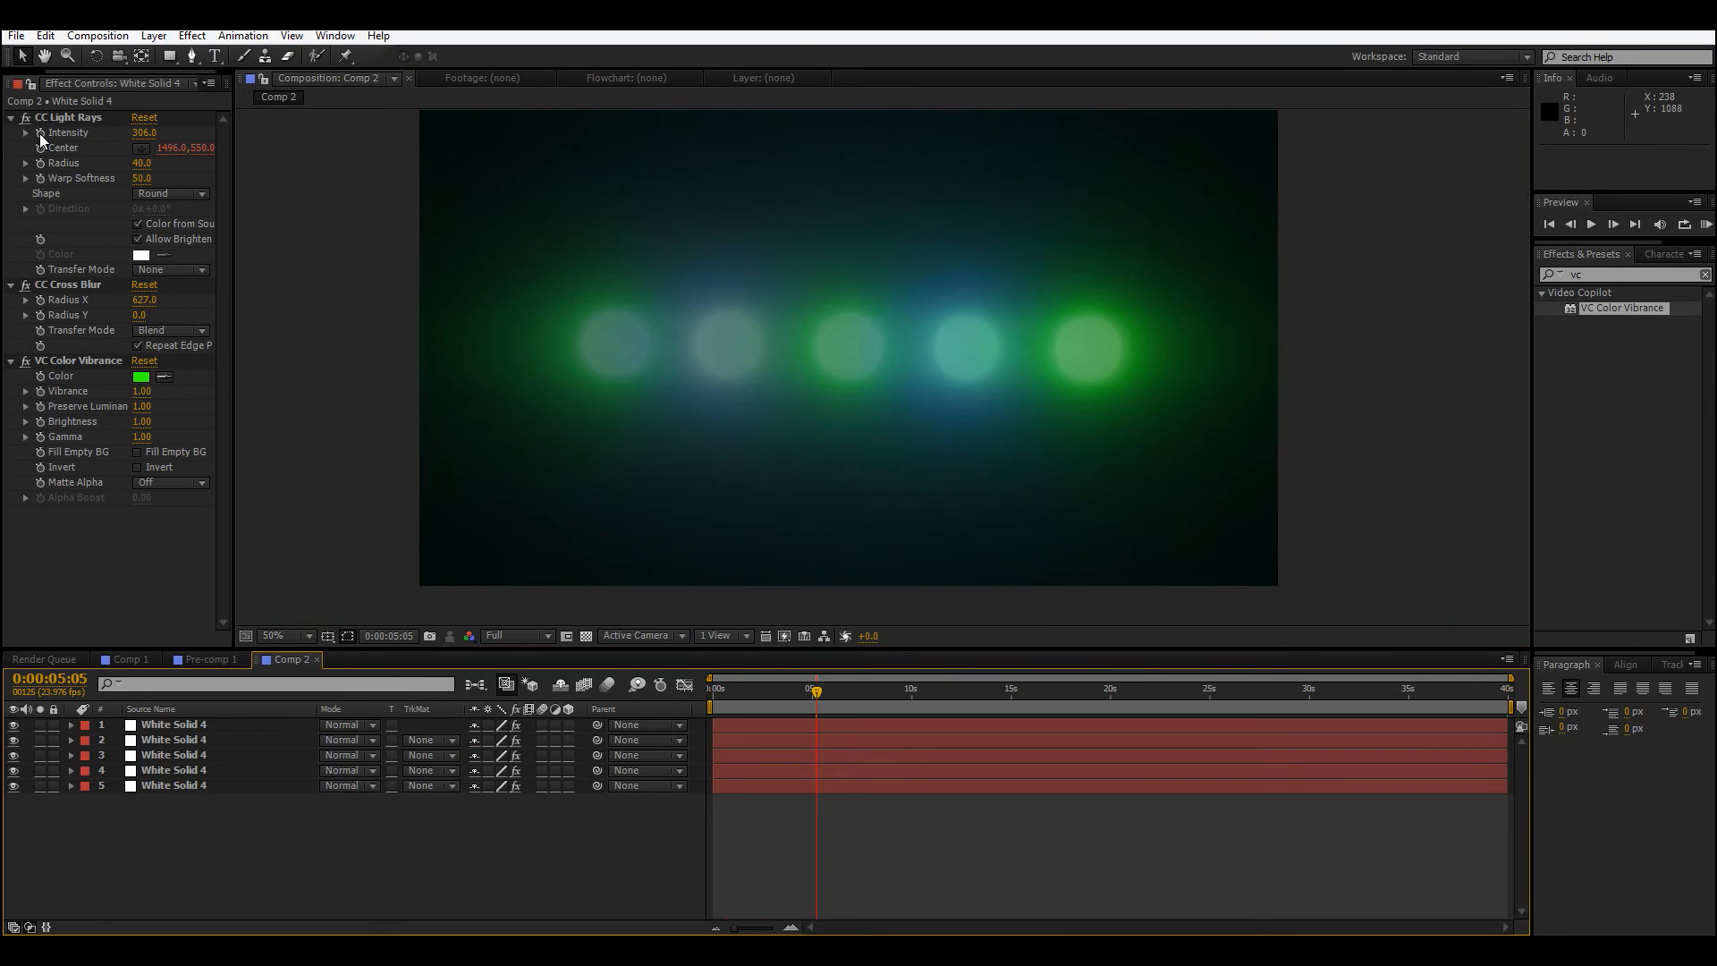
pyautogui.keyDown('alt'); pyautogui.click(39, 133); pyautogui.keyUp('alt')
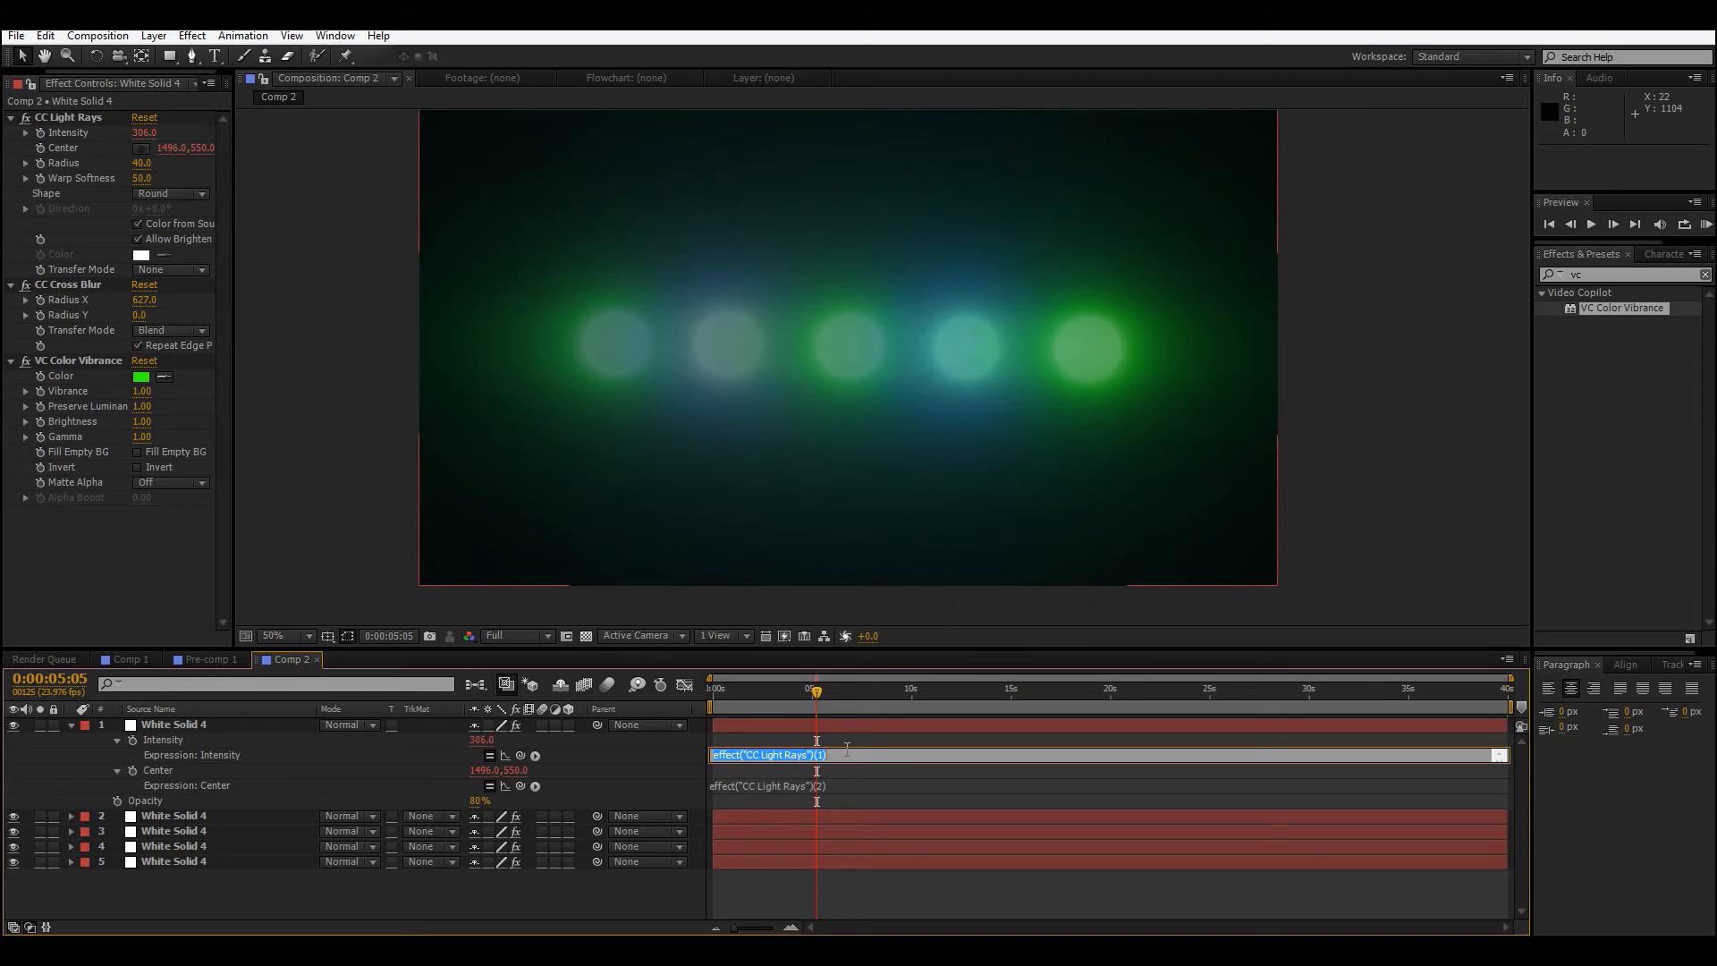
pyautogui.write('wiggle(5,15')
pyautogui.moveTo(815, 691)
pyautogui.mouseDown()
pyautogui.moveTo(710, 710)
pyautogui.moveTo(808, 716)
pyautogui.mouseUp()
pyautogui.moveTo(921, 695); pyautogui.dragTo(624, 733)
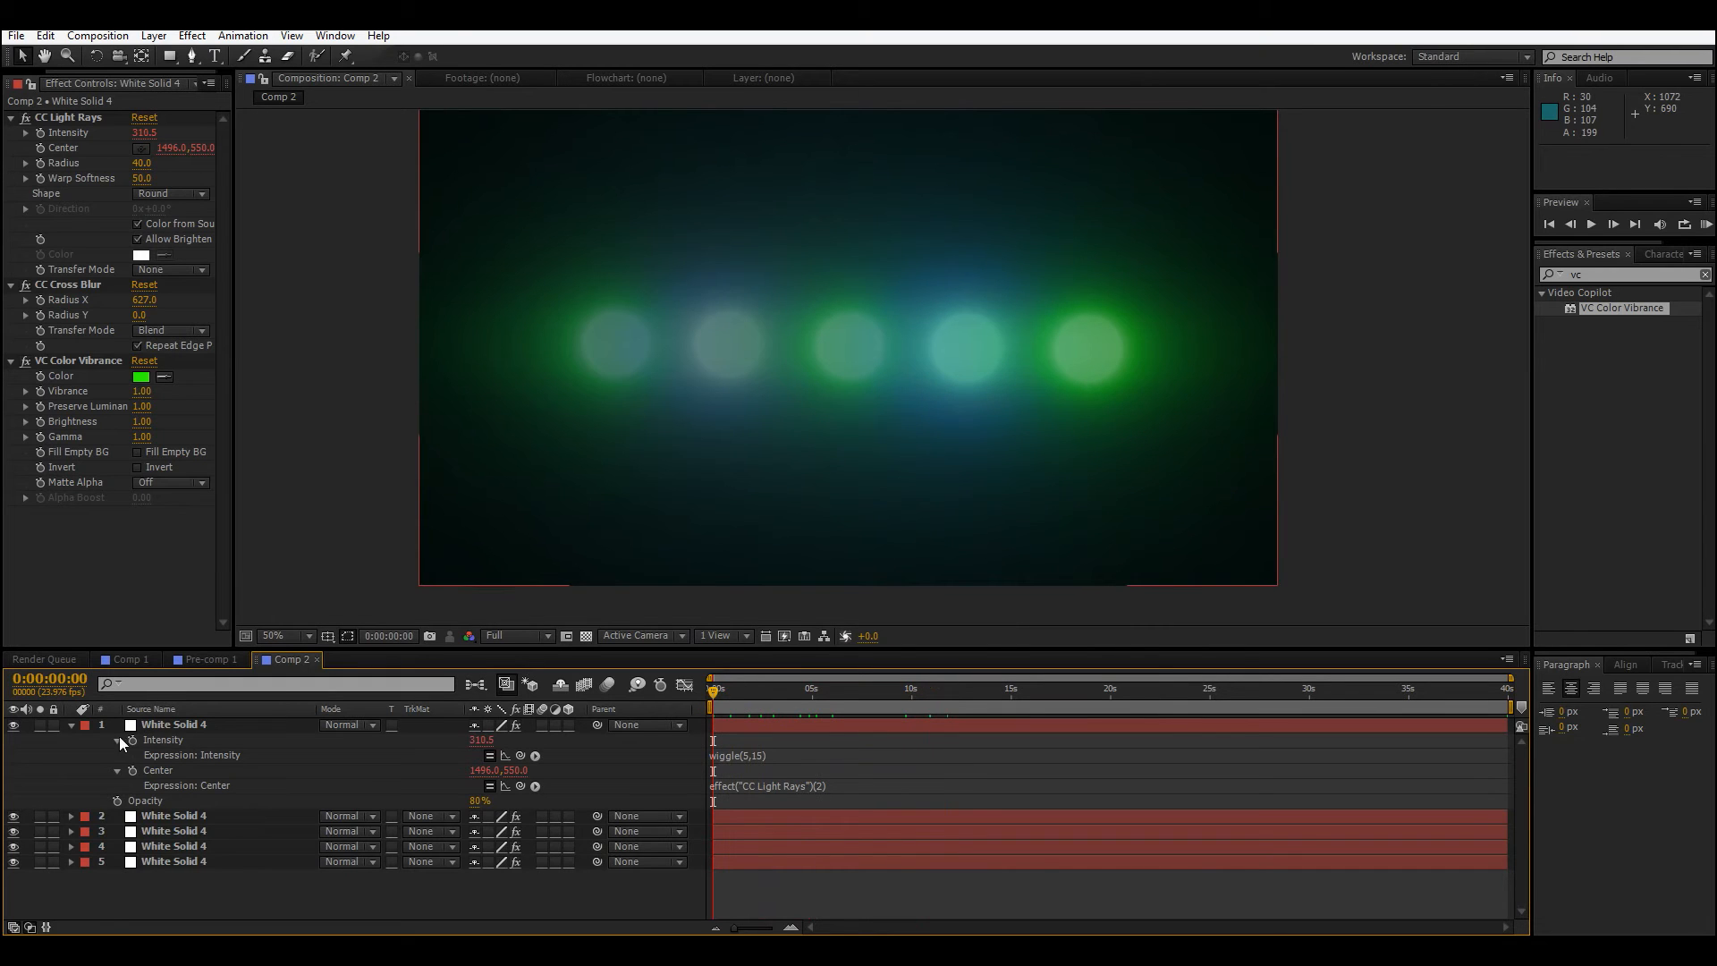
# Copy the wiggle(5,15) expression from layer 1 and apply it to the CC Light Rays Intensity of layer 2.
pyautogui.click(71, 725)
pyautogui.click(71, 726)
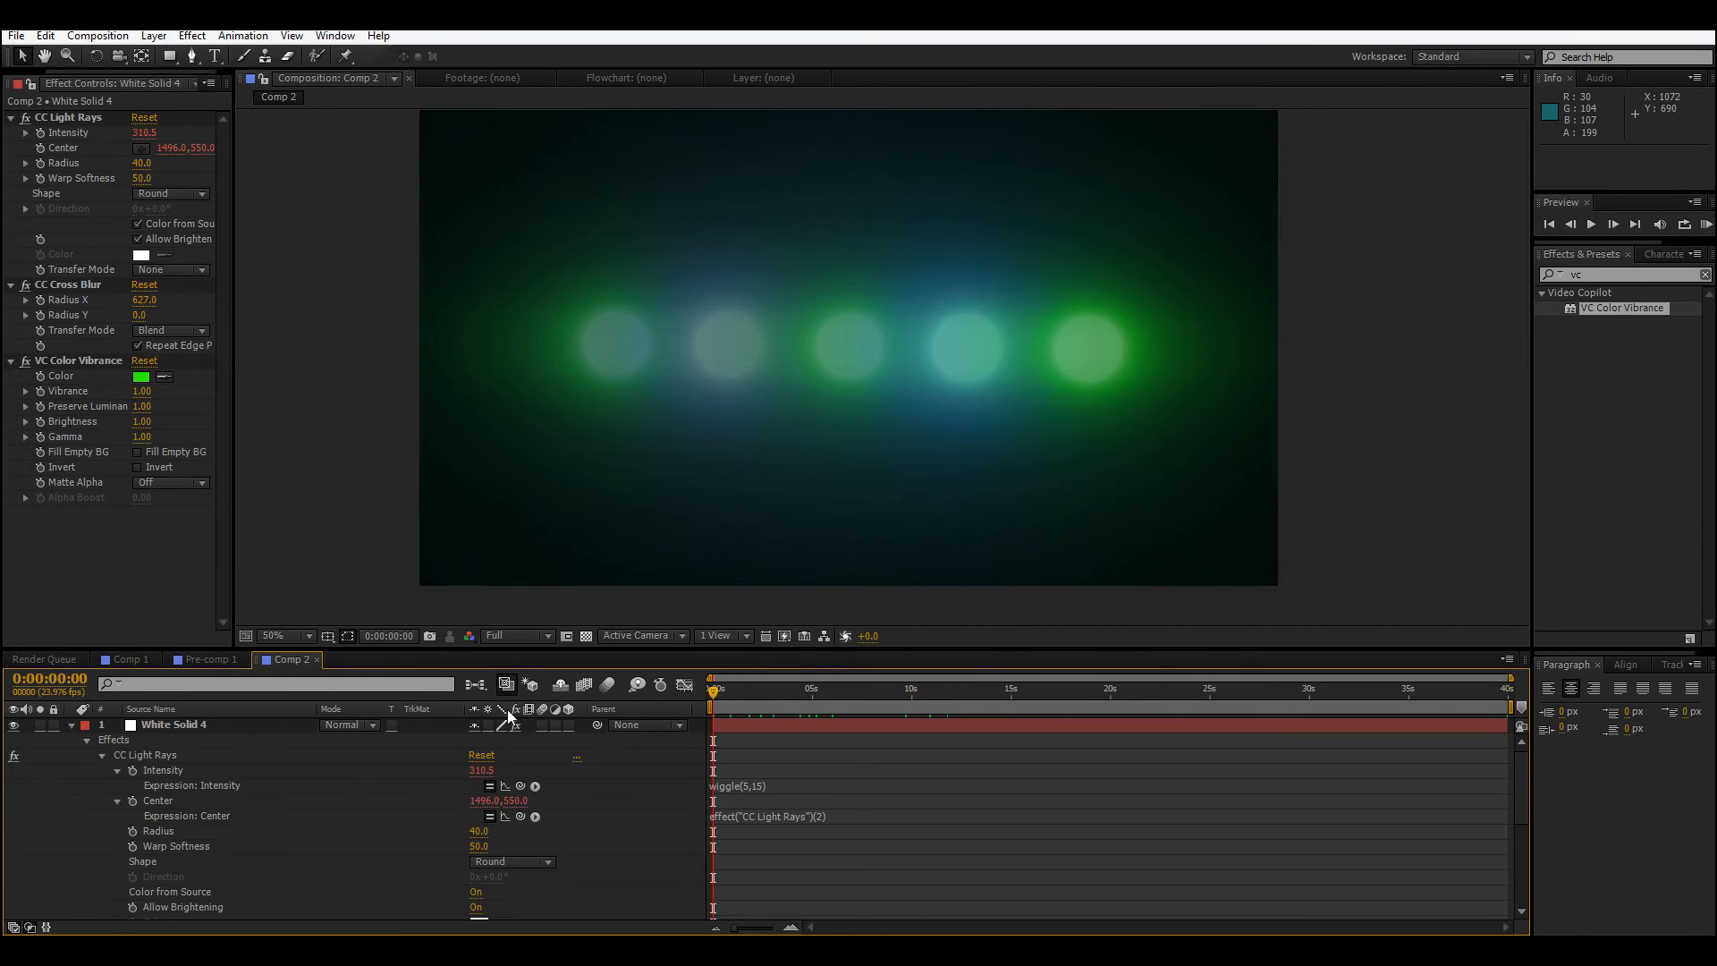
pyautogui.click(741, 786)
pyautogui.hotkey('ctrl', 'c')
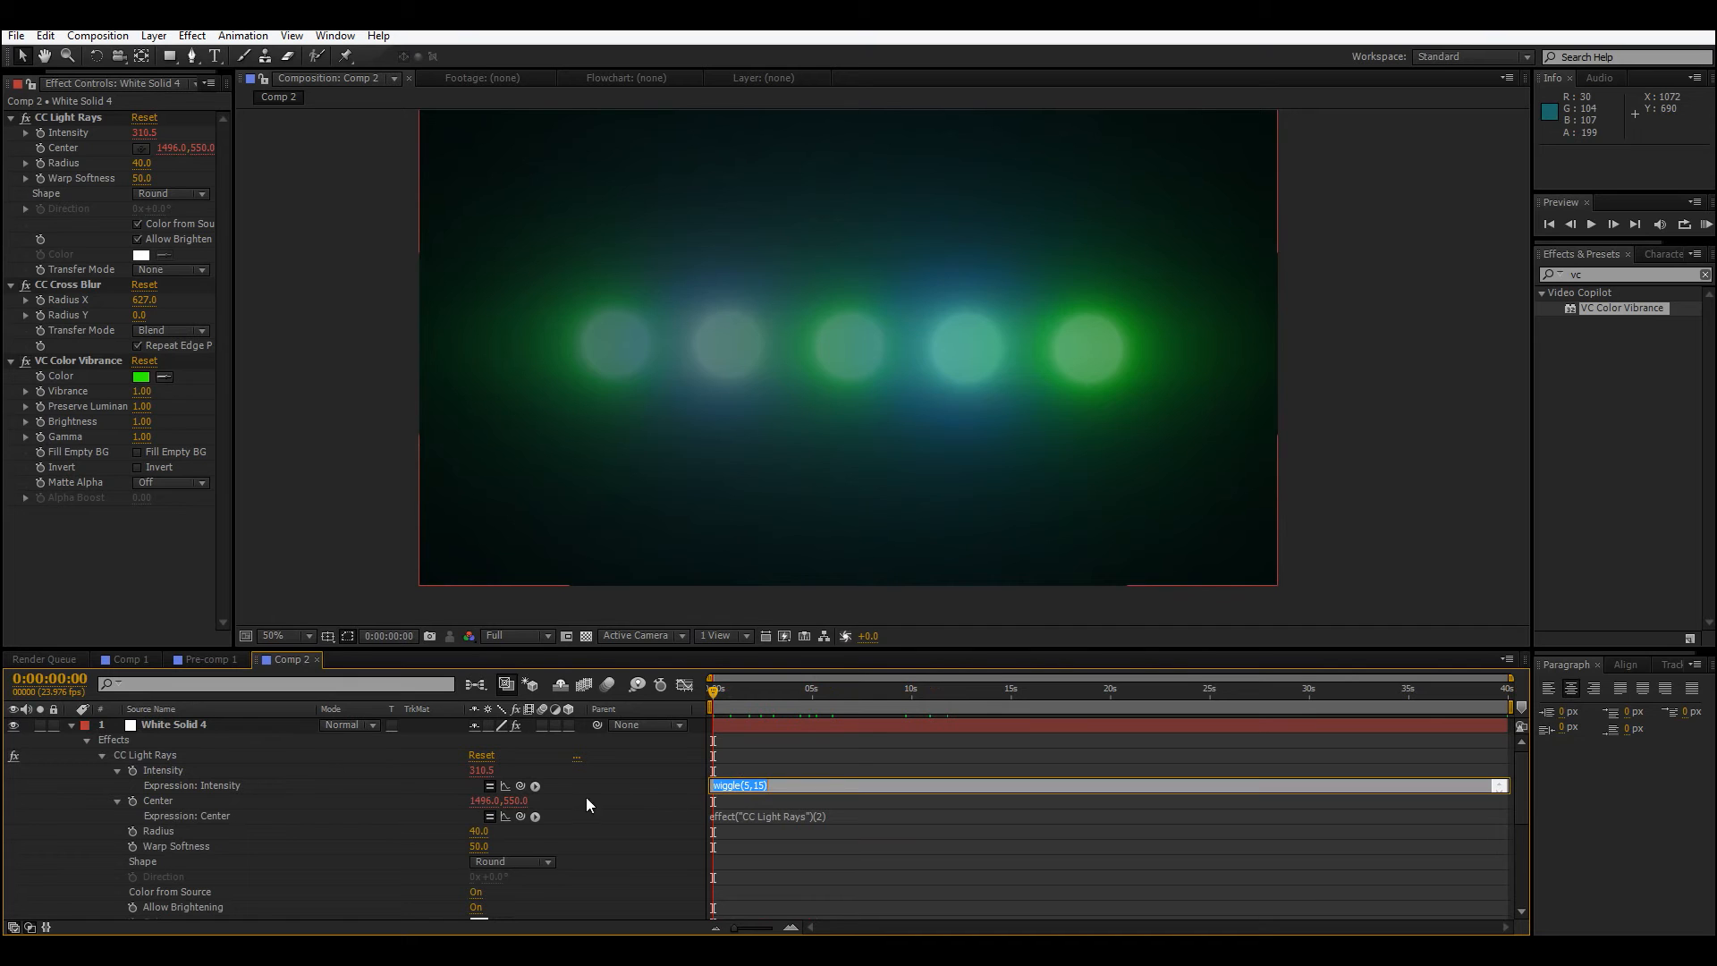
pyautogui.click(71, 726)
pyautogui.click(174, 741)
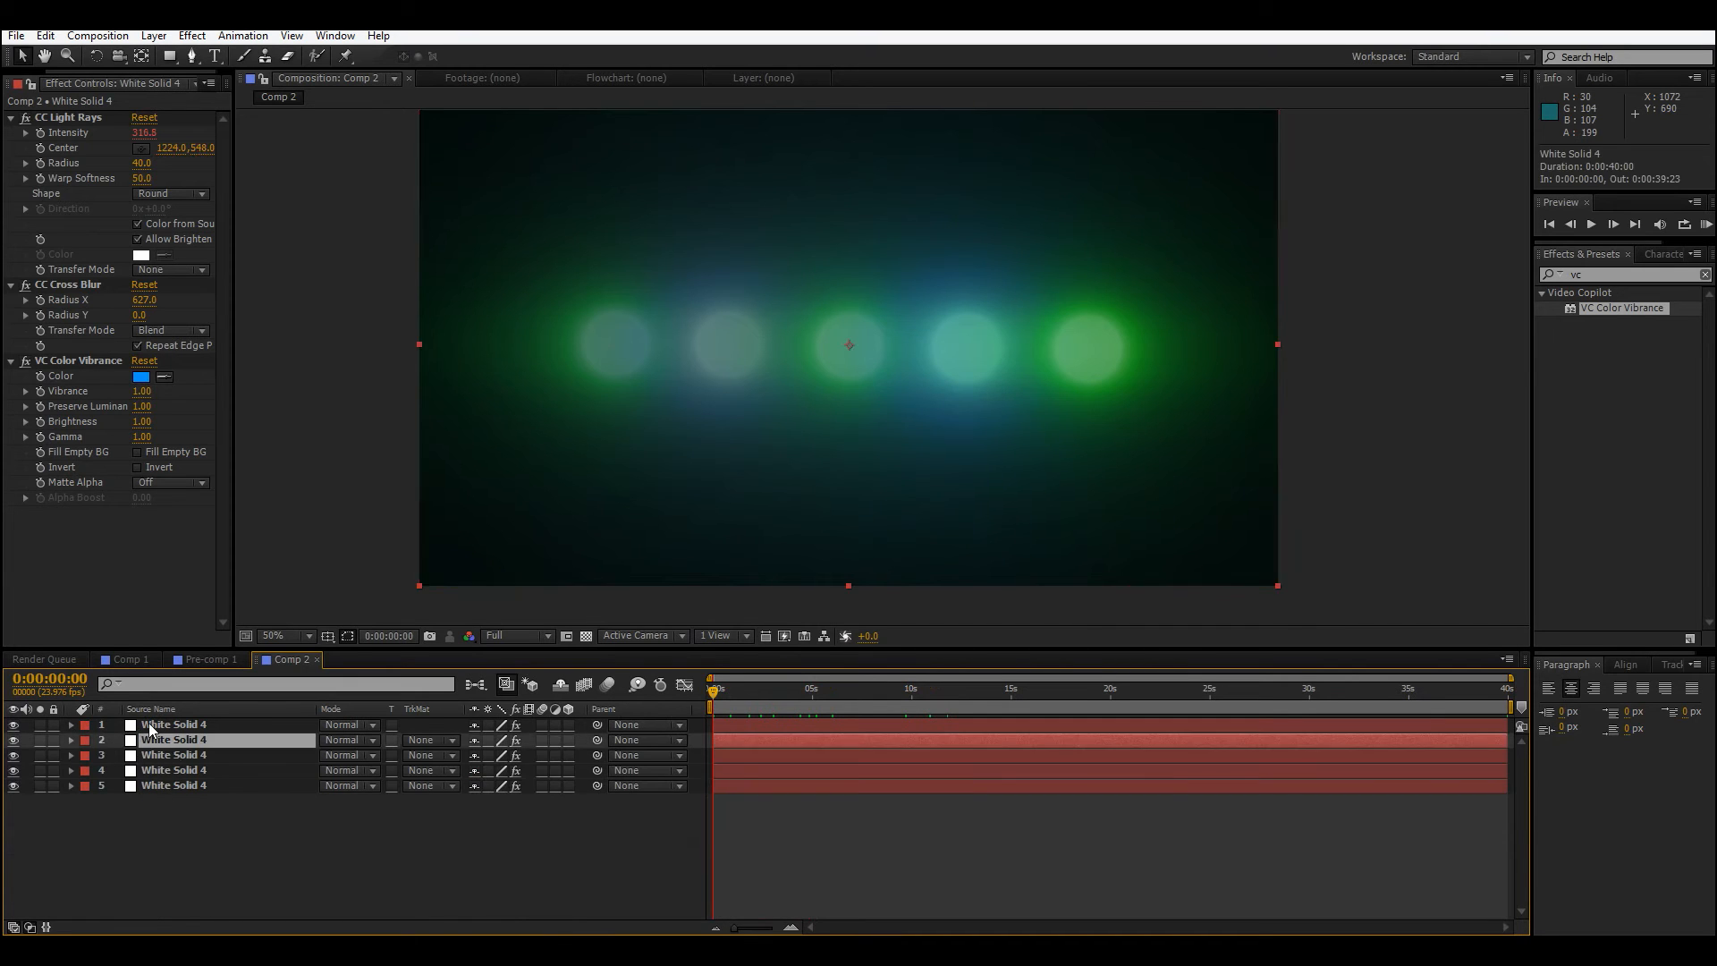
pyautogui.keyDown('alt'); pyautogui.click(42, 133); pyautogui.keyUp('alt')
pyautogui.keyDown('alt'); pyautogui.click(41, 133); pyautogui.keyUp('alt')
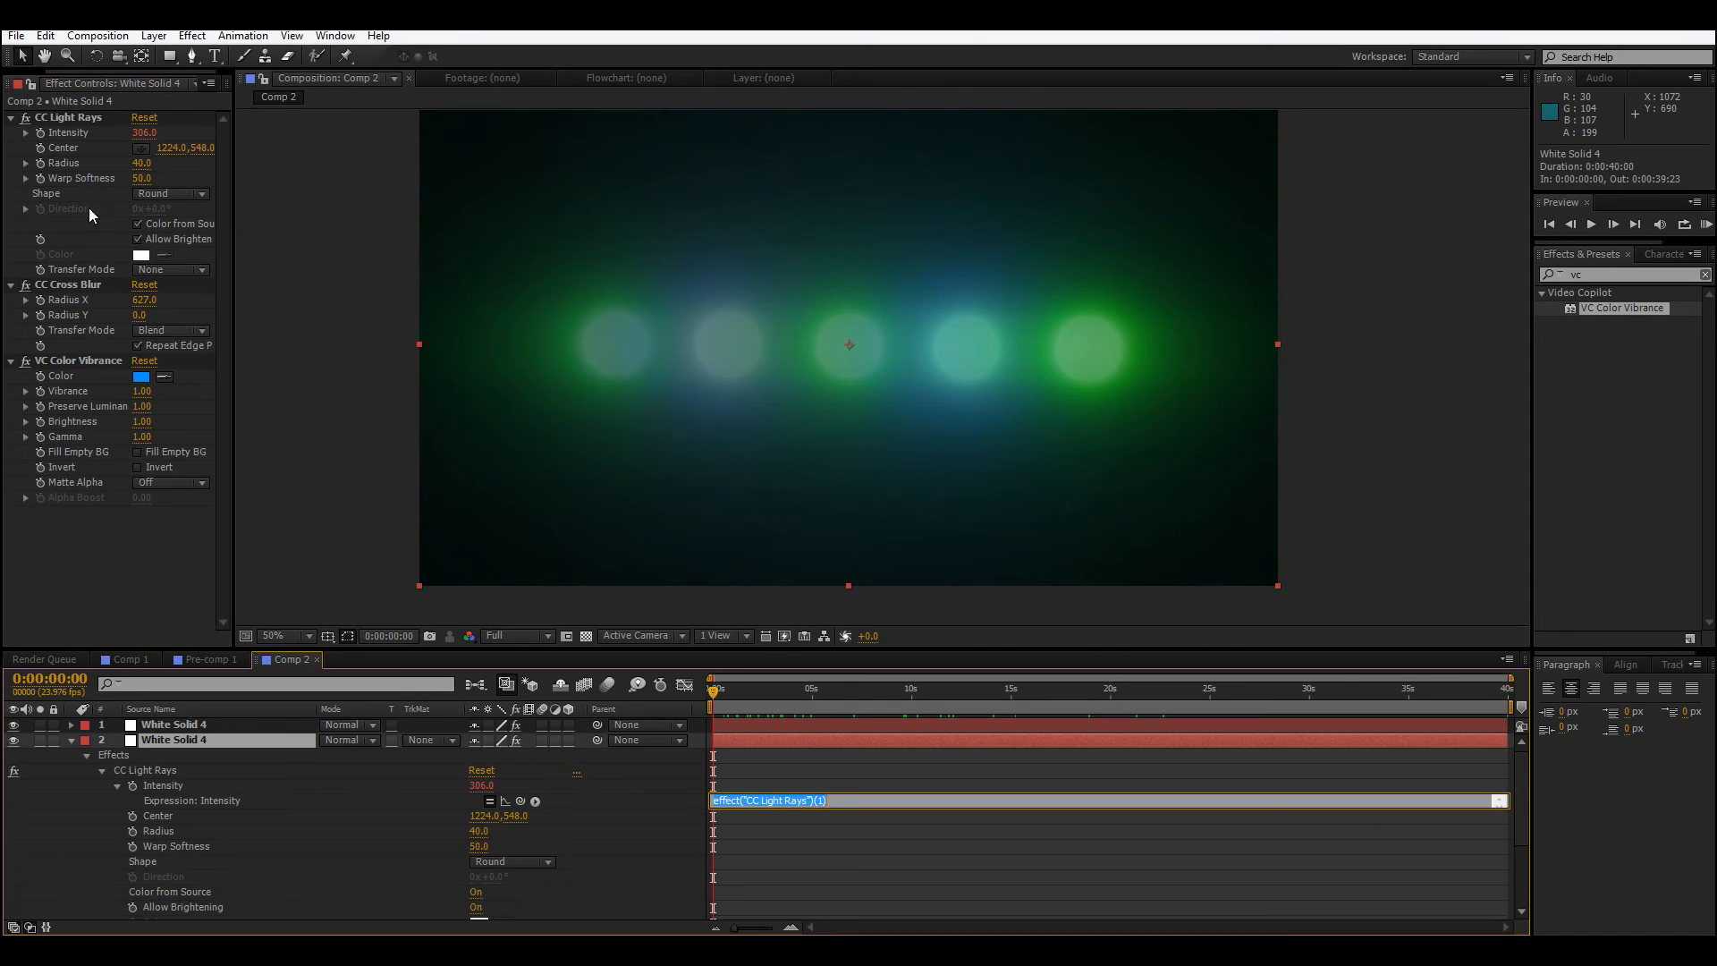
pyautogui.click(69, 736)
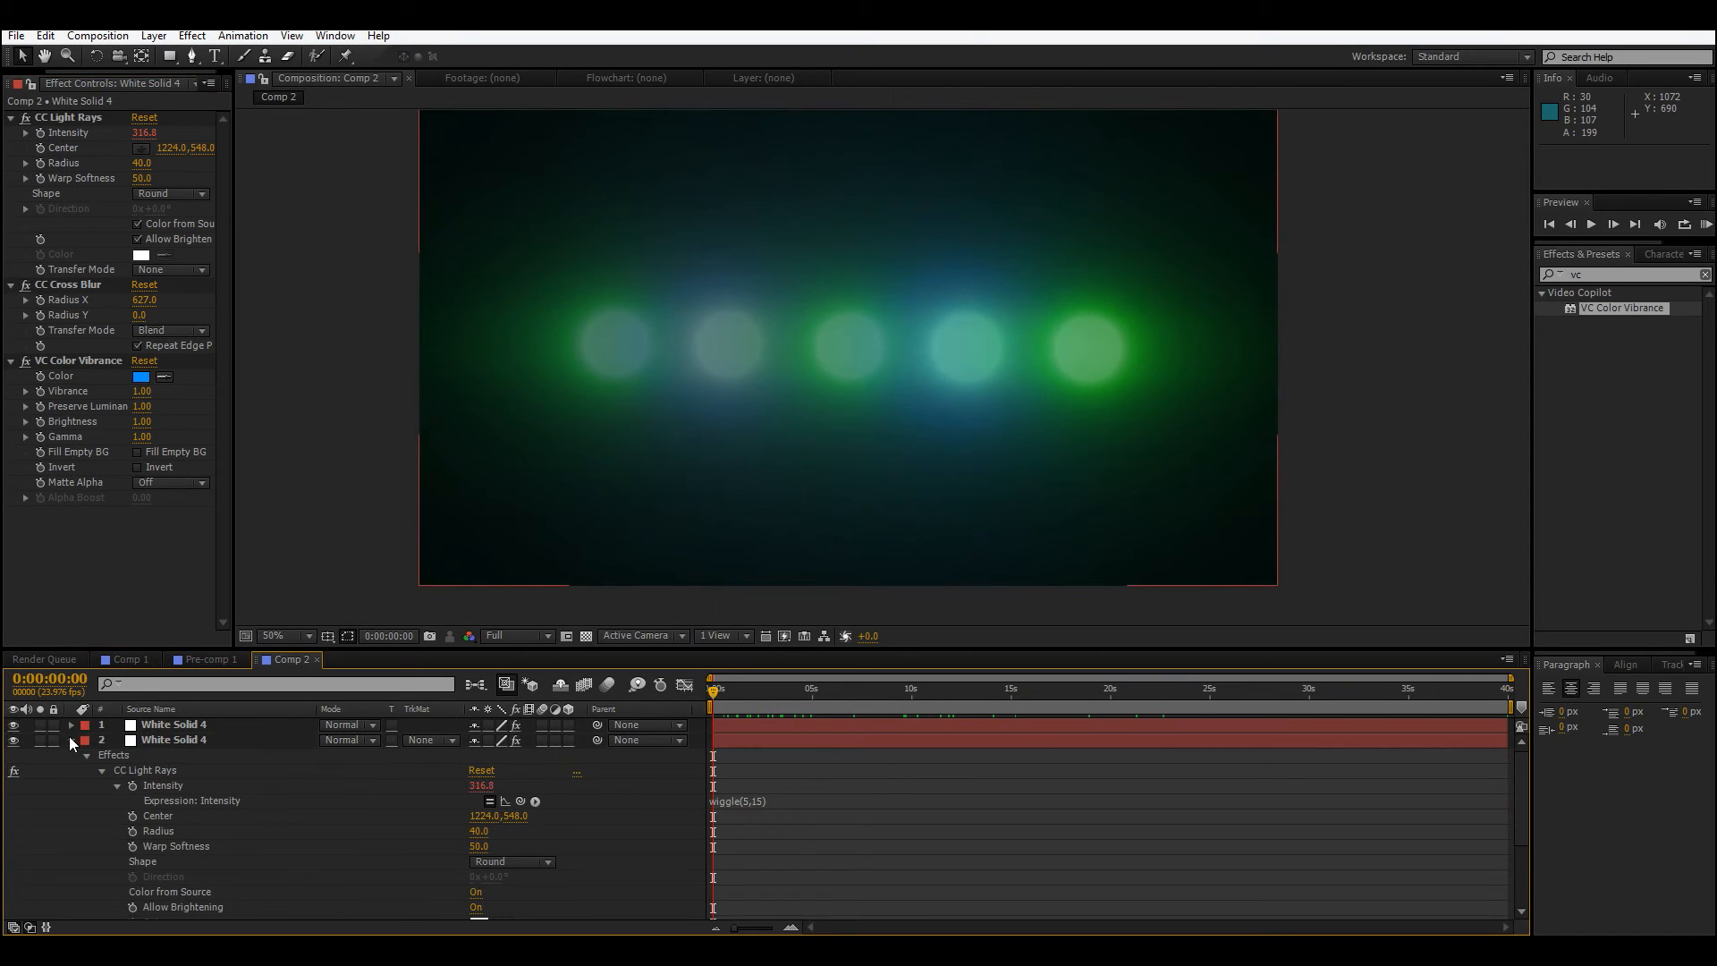
pyautogui.click(70, 741)
# Apply the copied wiggle(5,15) expression to the CC Light Rays Intensity of layer 3.
pyautogui.click(143, 756)
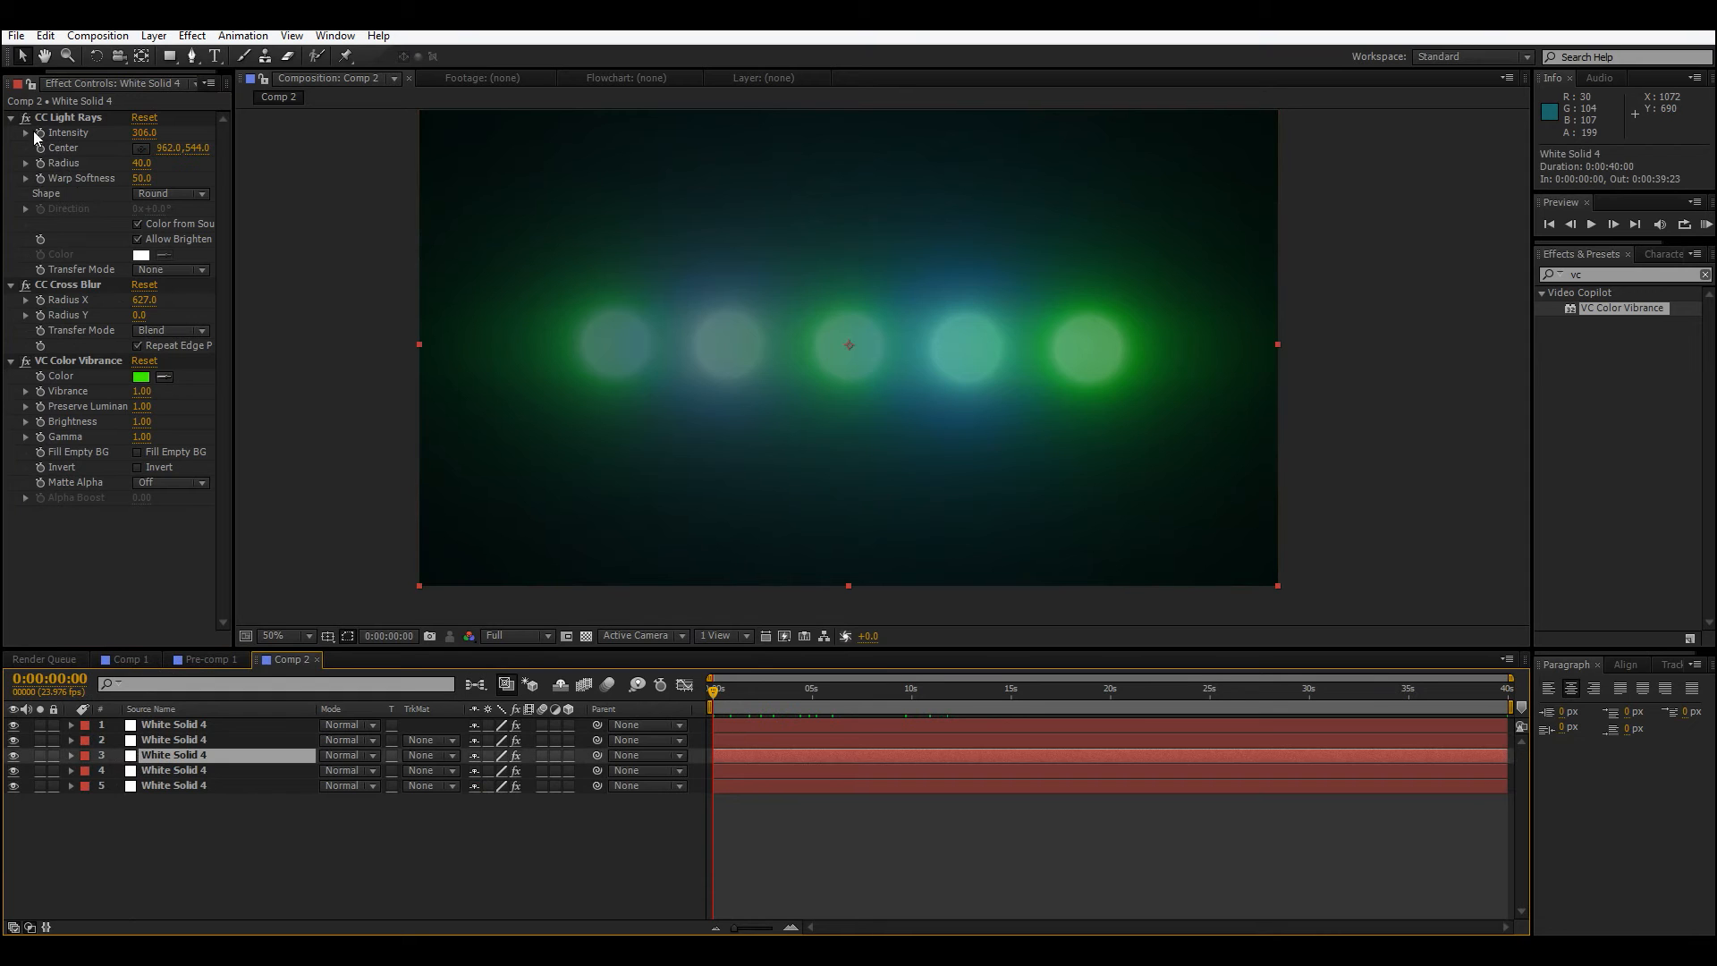
pyautogui.keyDown('alt'); pyautogui.click(41, 133); pyautogui.keyUp('alt')
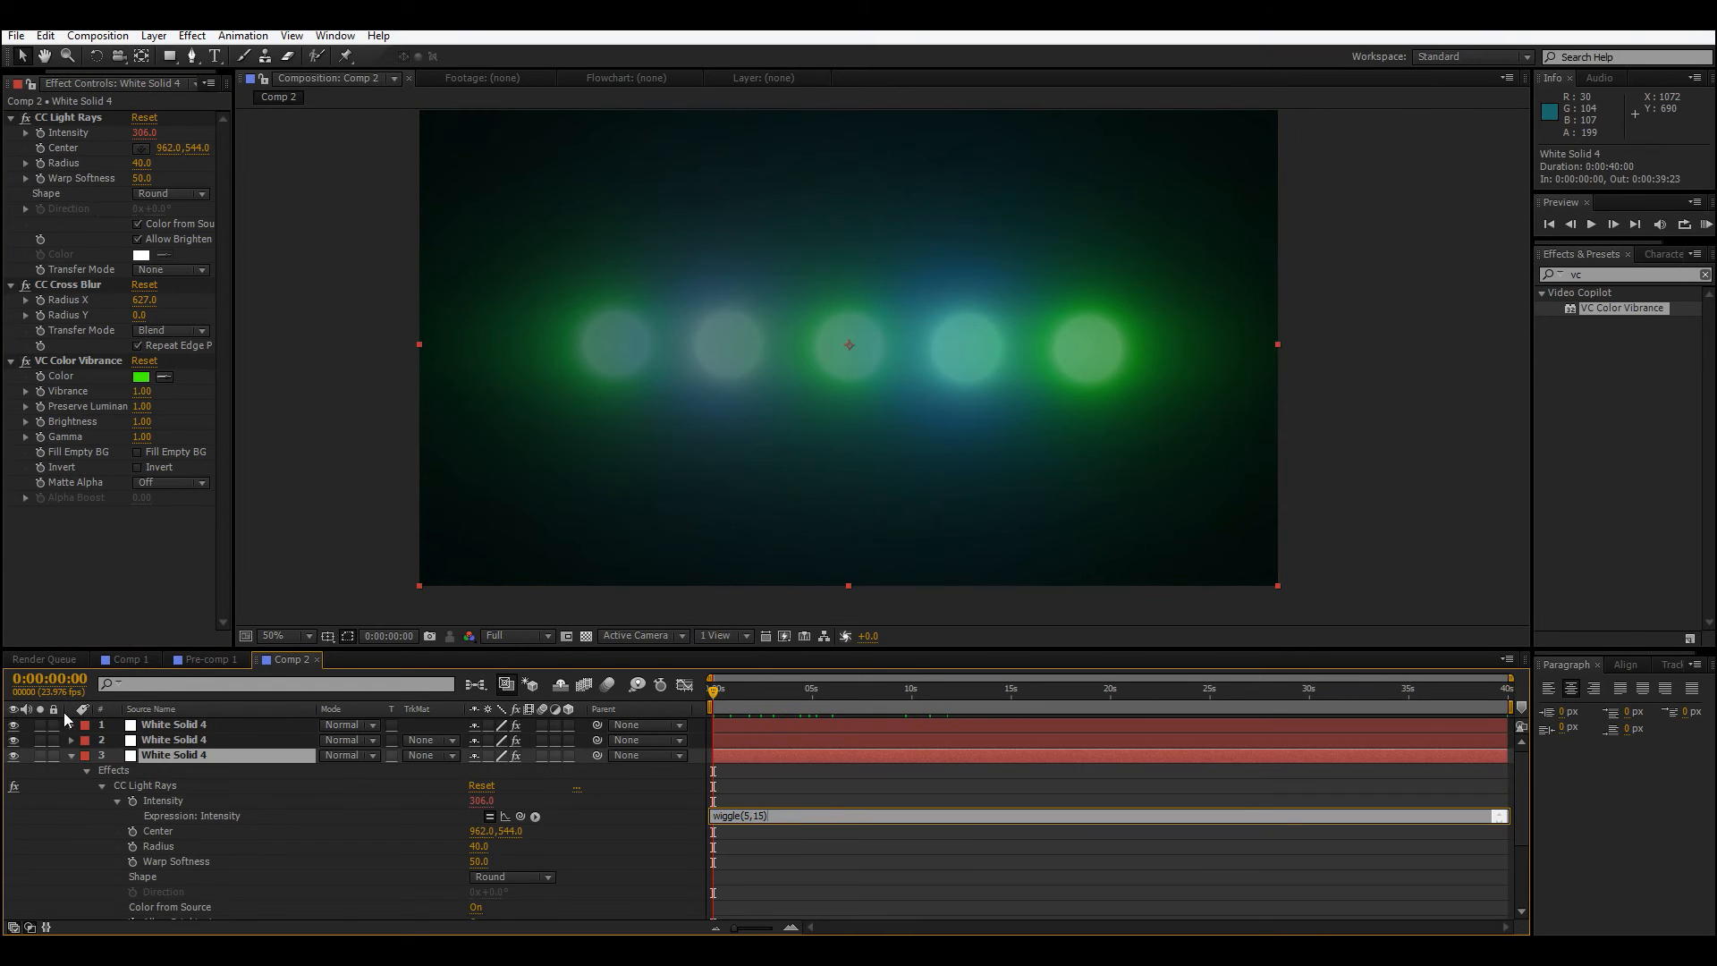
pyautogui.click(71, 756)
pyautogui.click(70, 756)
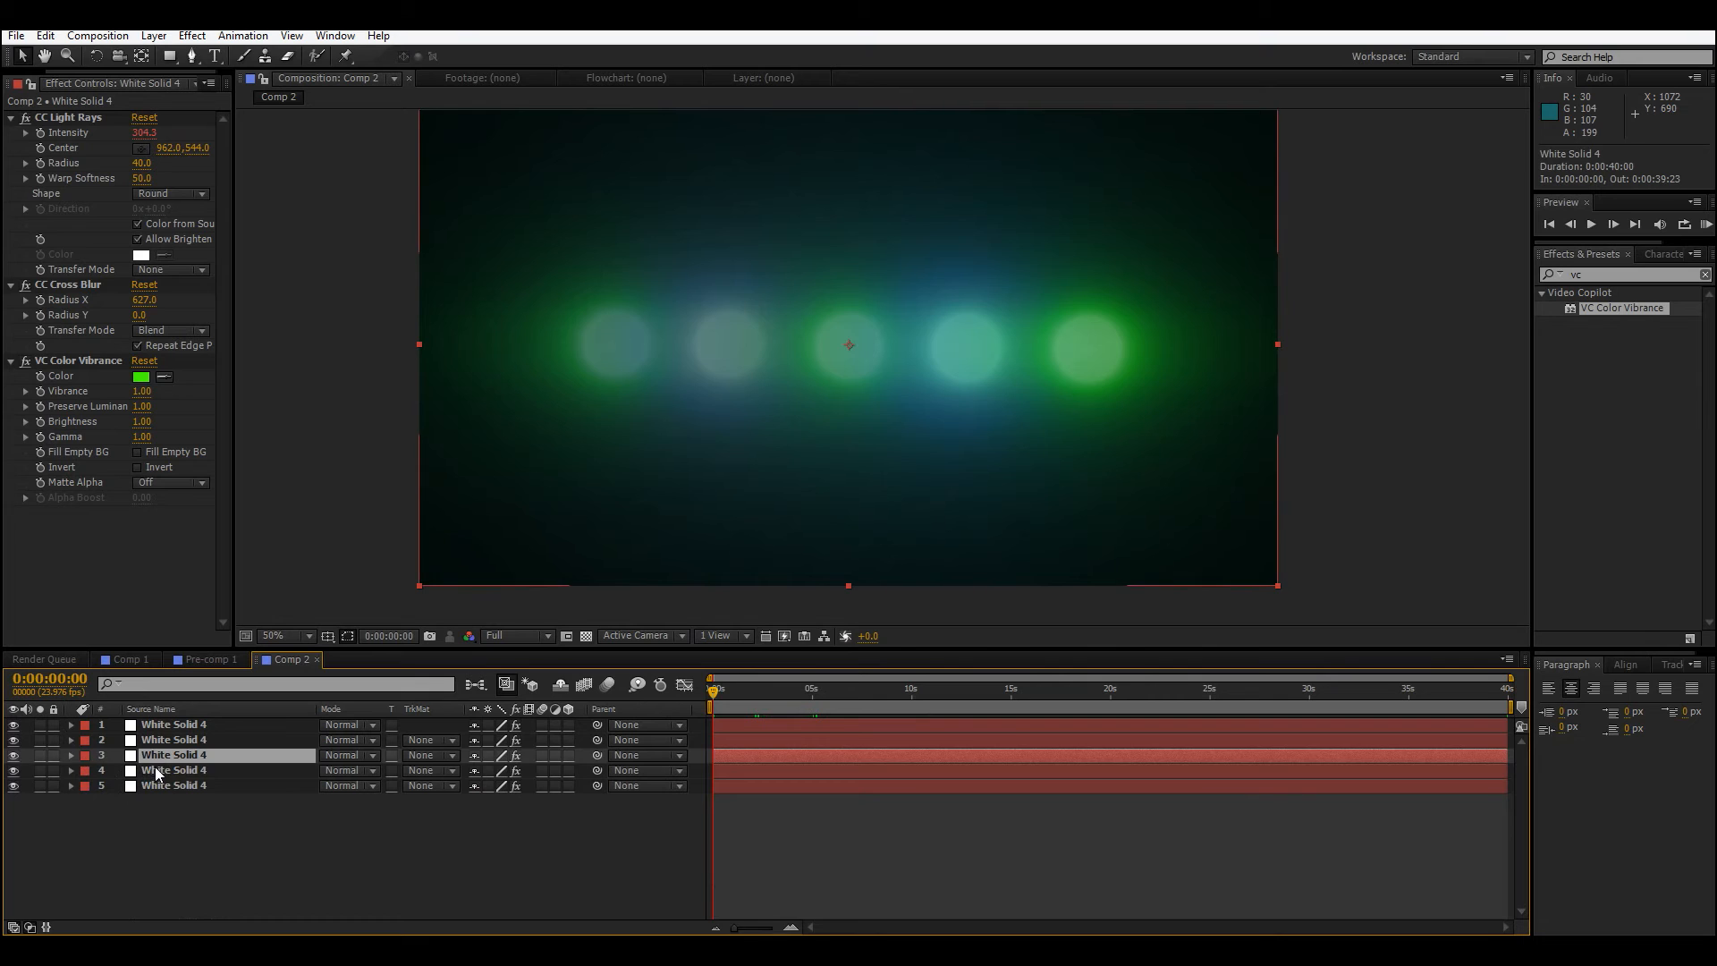
# Apply the copied wiggle(5,15) expression to the CC Light Rays Intensity of layer 4.
pyautogui.click(154, 768)
pyautogui.keyDown('alt'); pyautogui.click(41, 133); pyautogui.keyUp('alt')
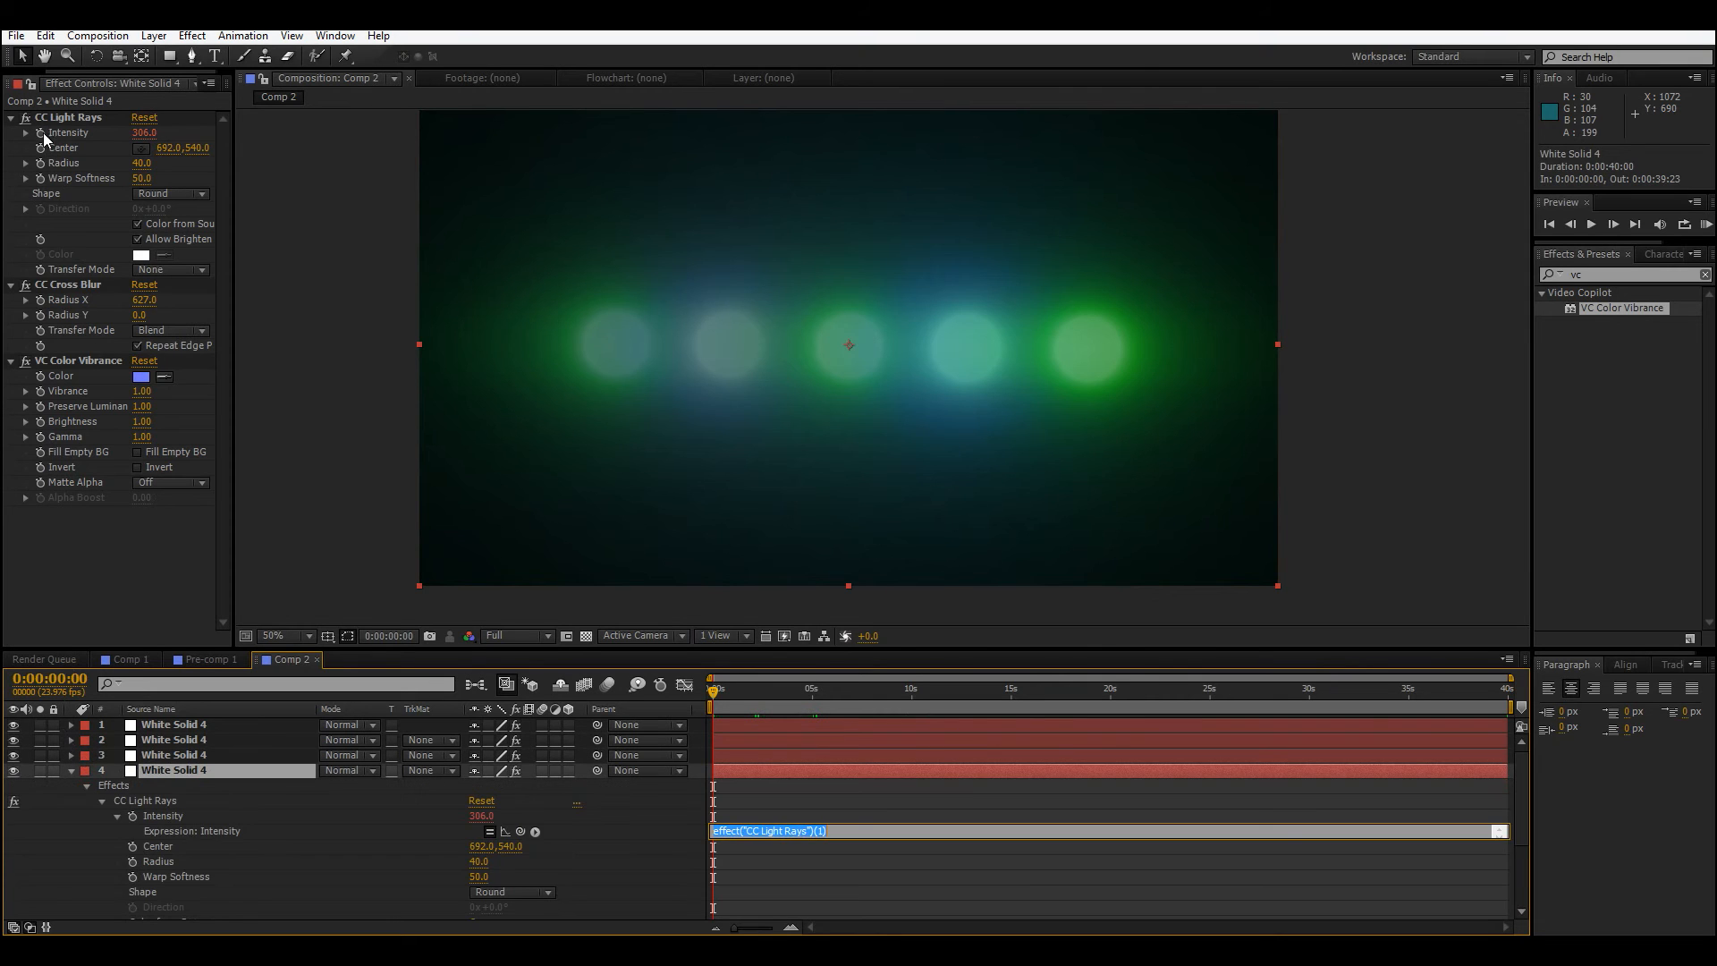
pyautogui.hotkey('ctrl', 'v')
pyautogui.click(72, 770)
# Apply the copied wiggle(5,15) expression to the CC Light Rays Intensity of layer 5.
pyautogui.click(207, 785)
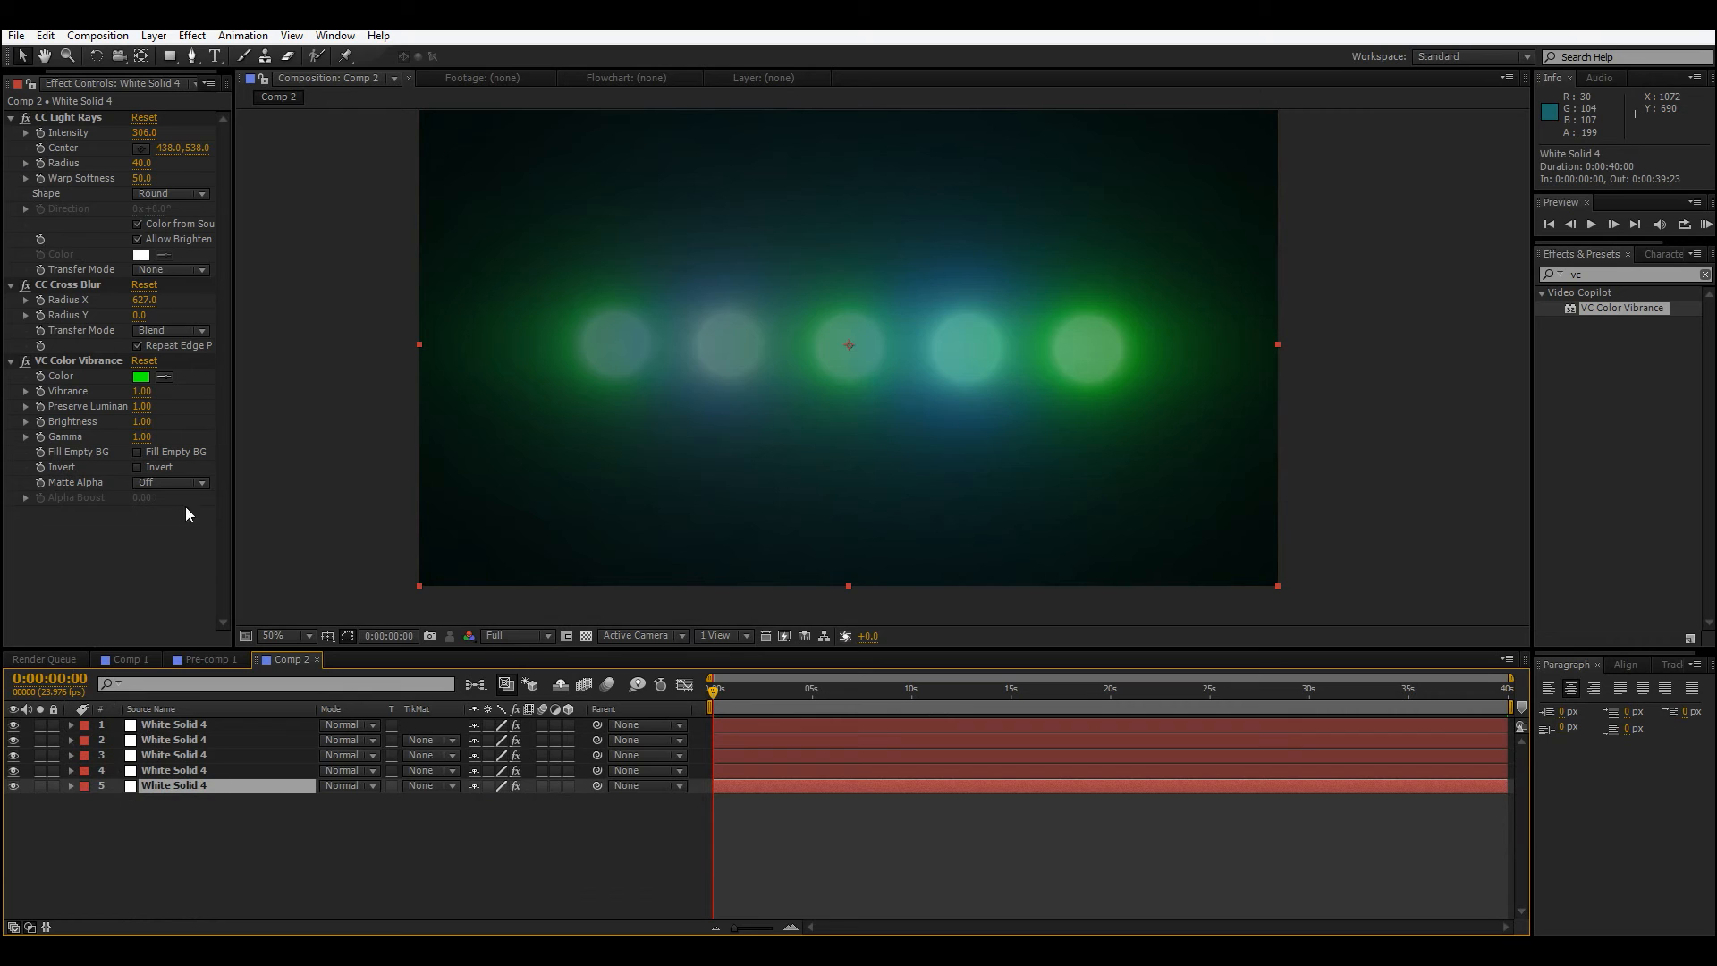
pyautogui.keyDown('alt'); pyautogui.click(40, 133); pyautogui.keyUp('alt')
pyautogui.hotkey('ctrl', 'v')
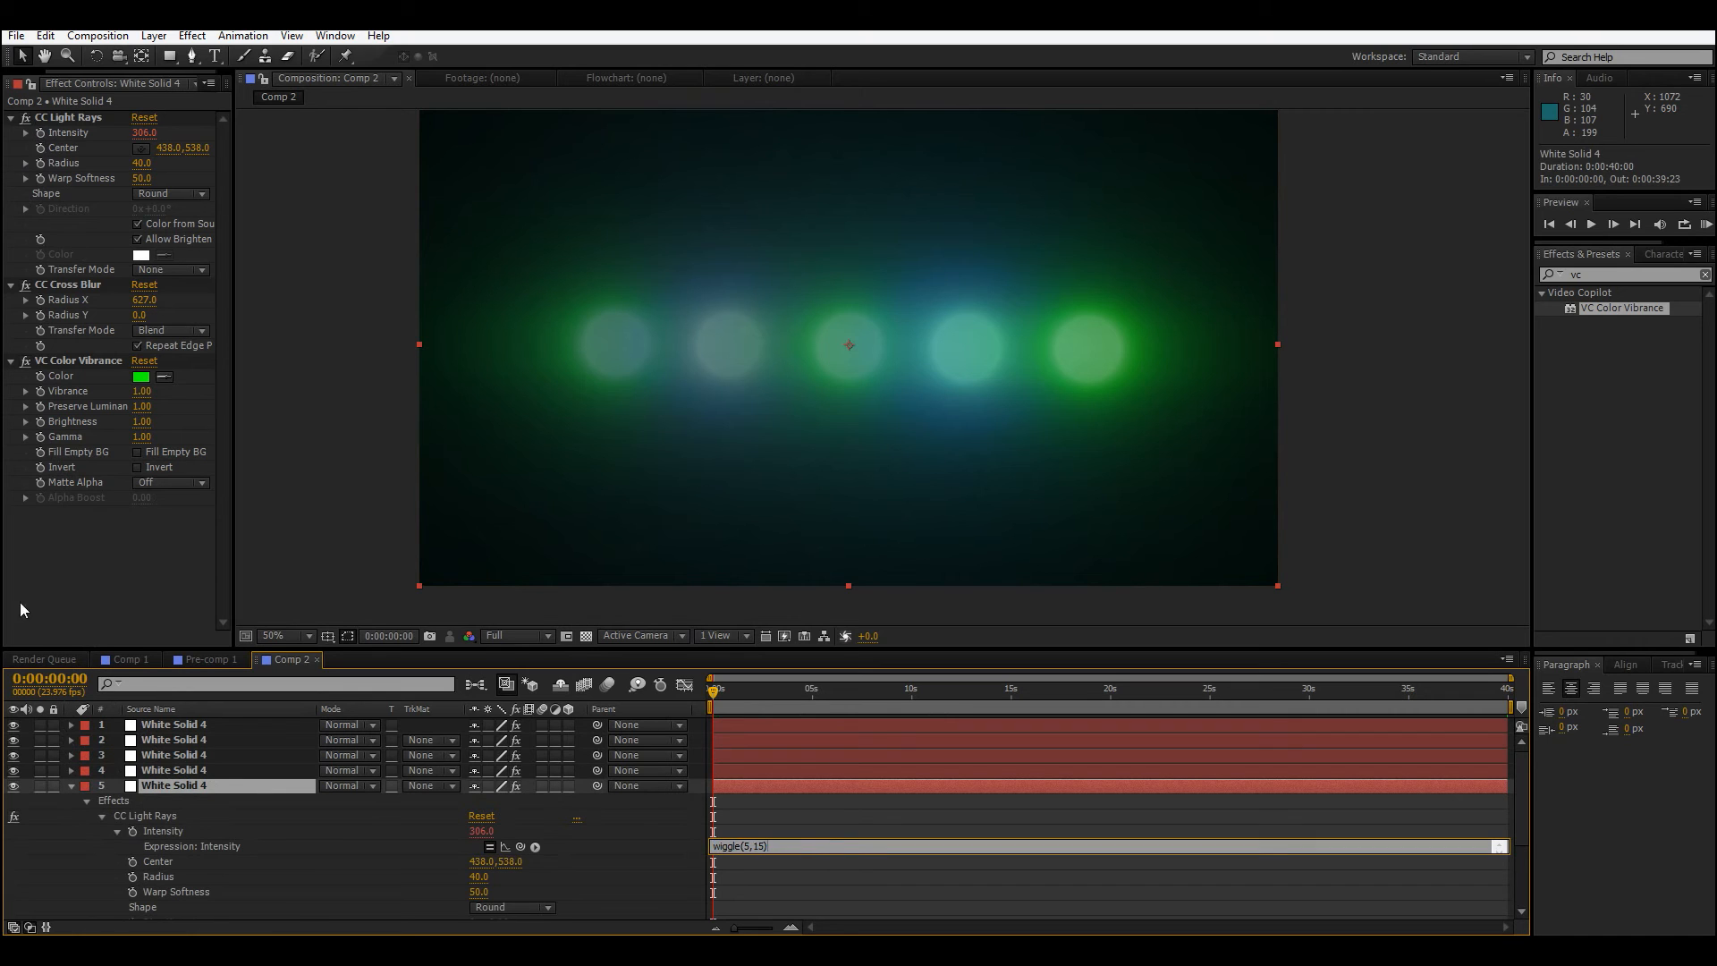
pyautogui.click(72, 785)
# Scrub and play the composition from the start to preview the flicker of all five lights.
pyautogui.moveTo(737, 700); pyautogui.dragTo(522, 667)
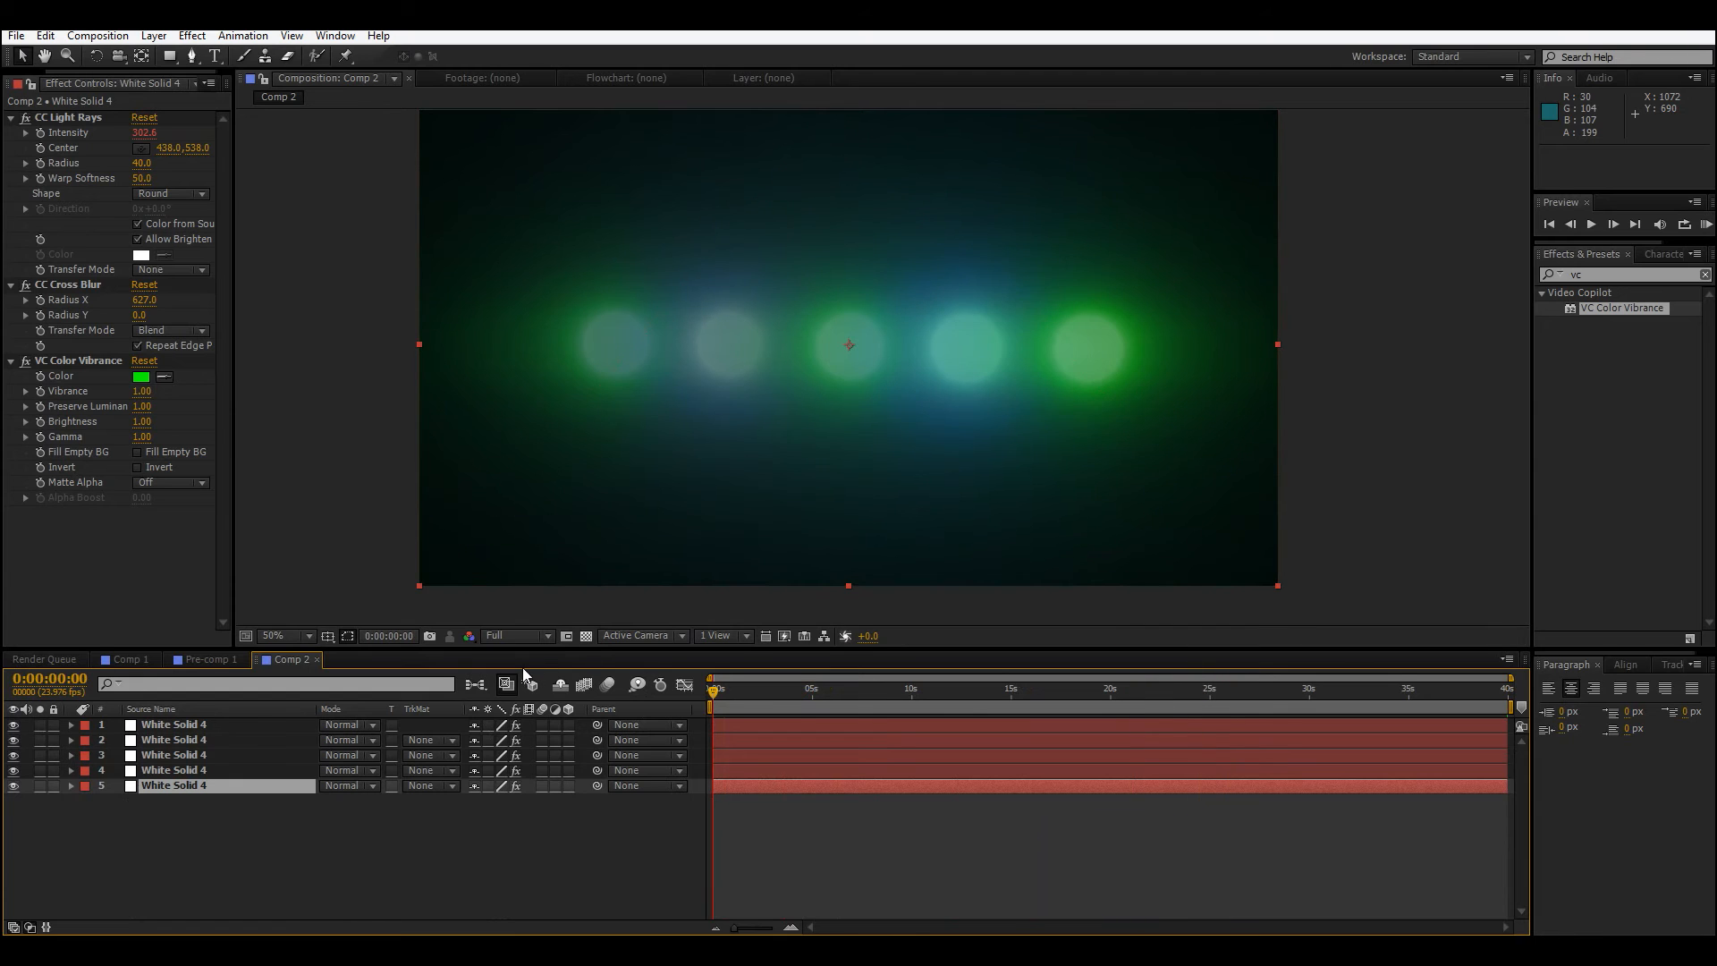
pyautogui.click(455, 589)
pyautogui.press('space')
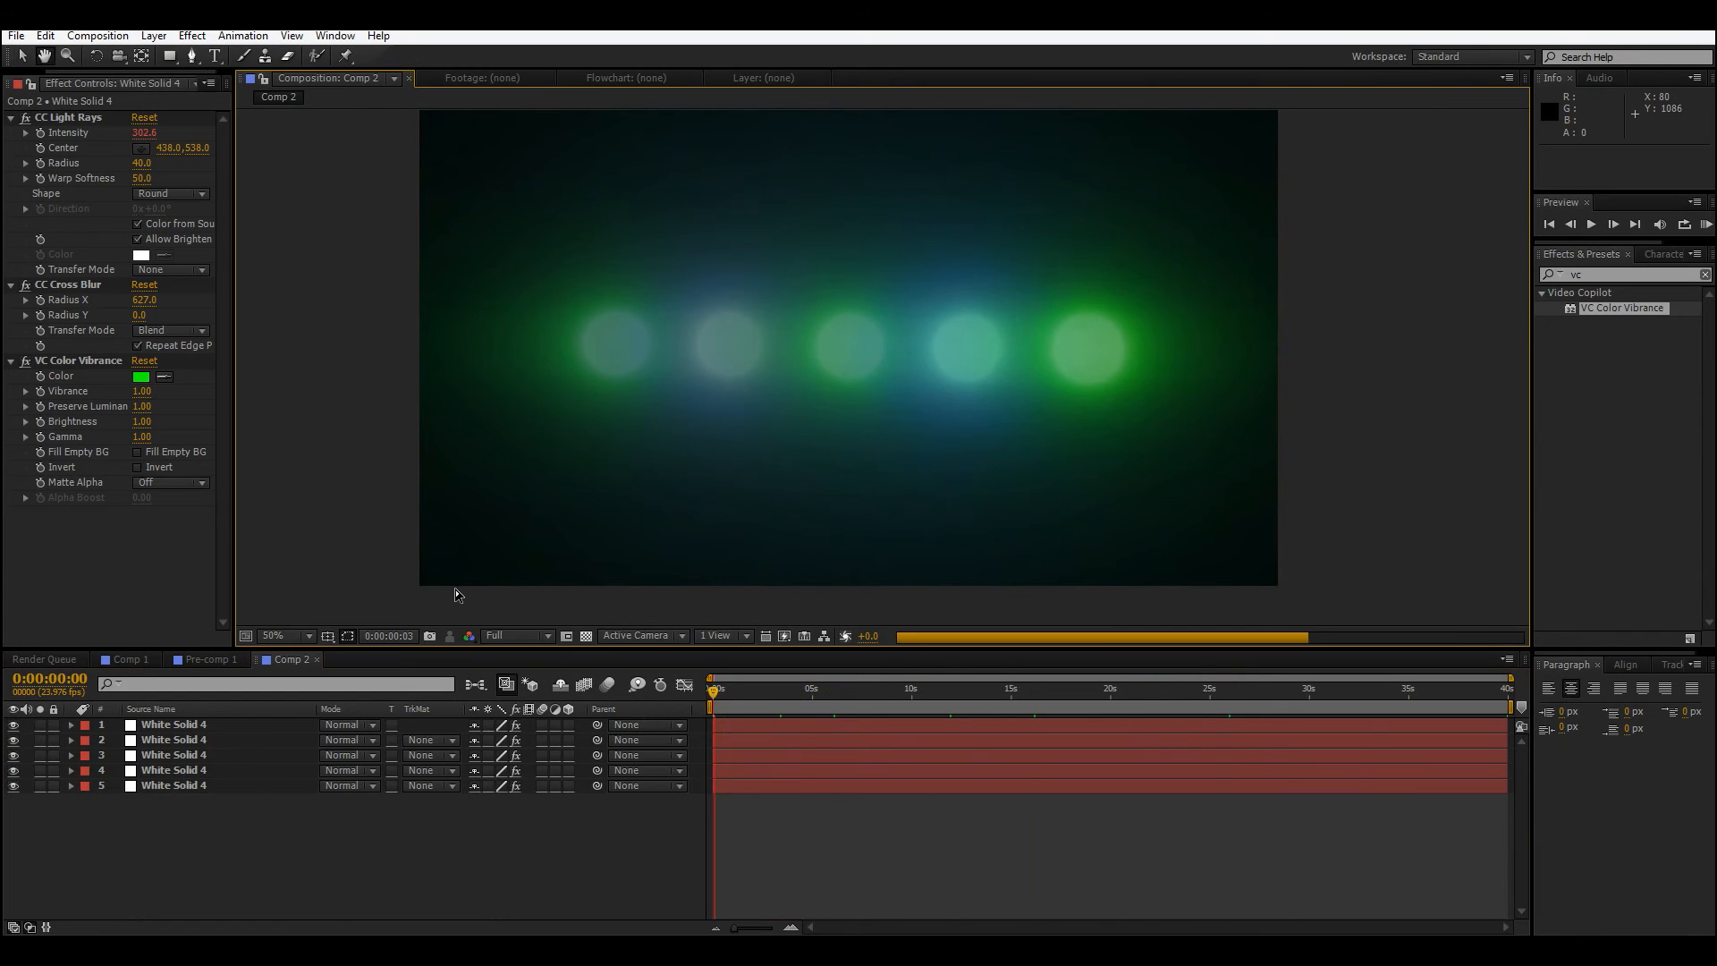
# Select all five light layers and pre-compose them into a single composition.
pyautogui.hotkey('ctrl', 'a')
pyautogui.rightClick(193, 727)
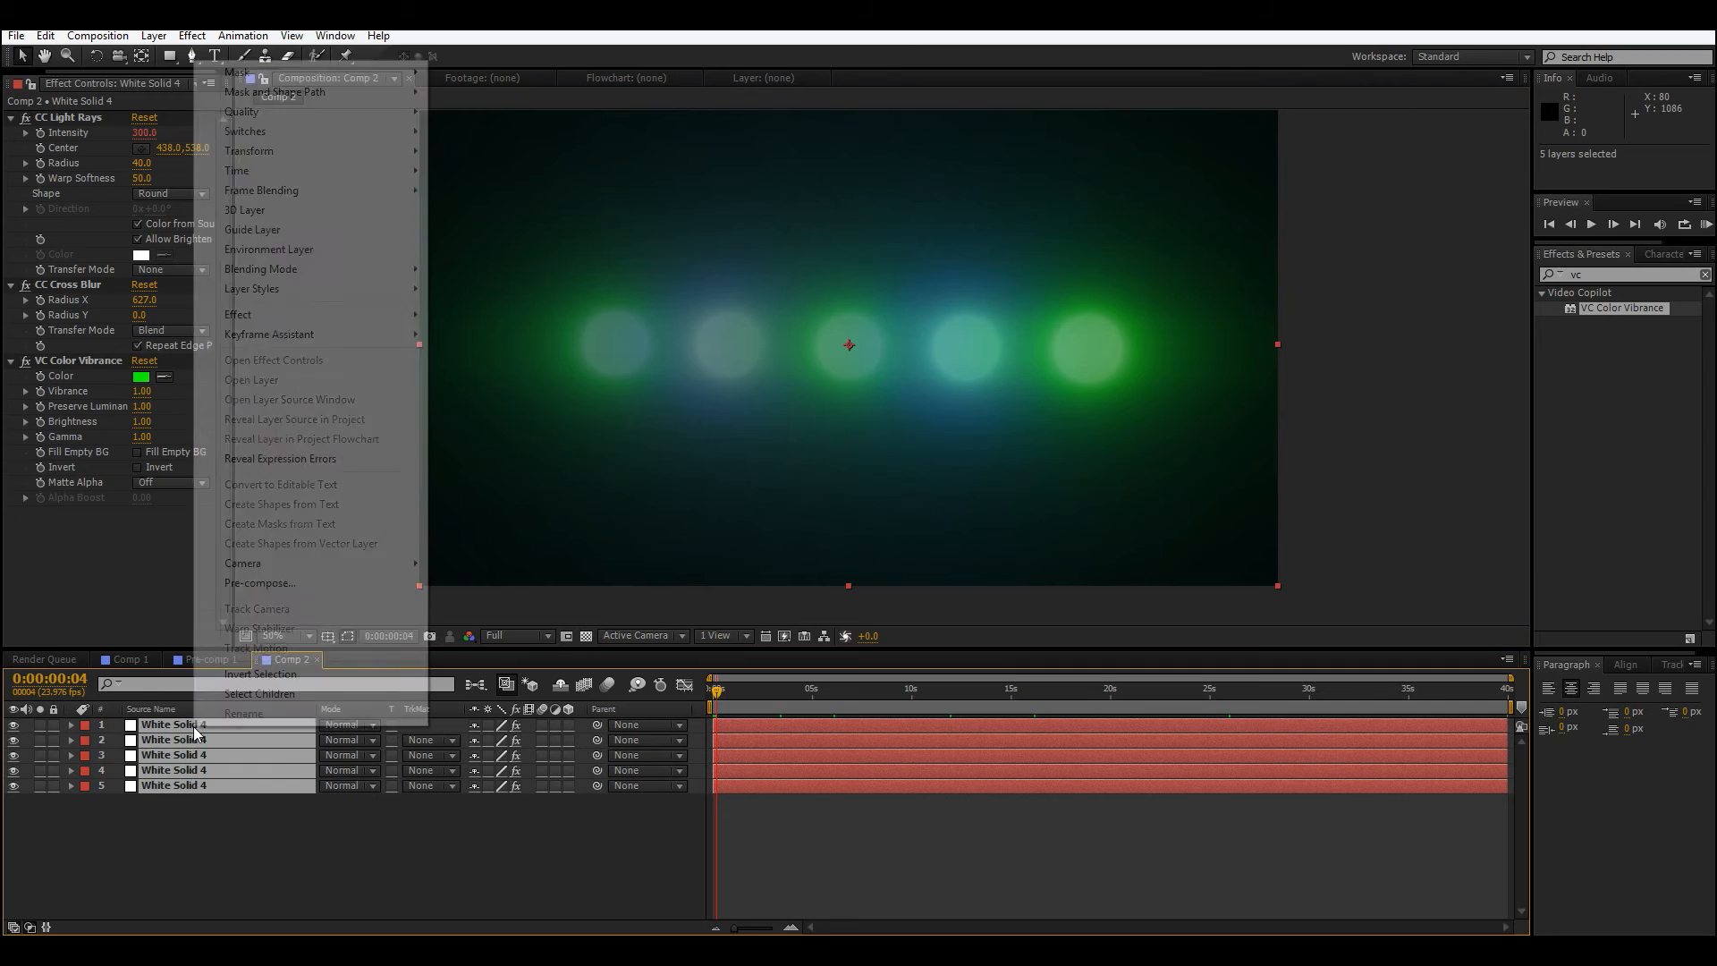
pyautogui.click(301, 582)
pyautogui.click(223, 228)
# Create a new adjustment layer above the pre-composed lights.
pyautogui.rightClick(368, 784)
pyautogui.moveTo(461, 594)
pyautogui.click(269, 731)
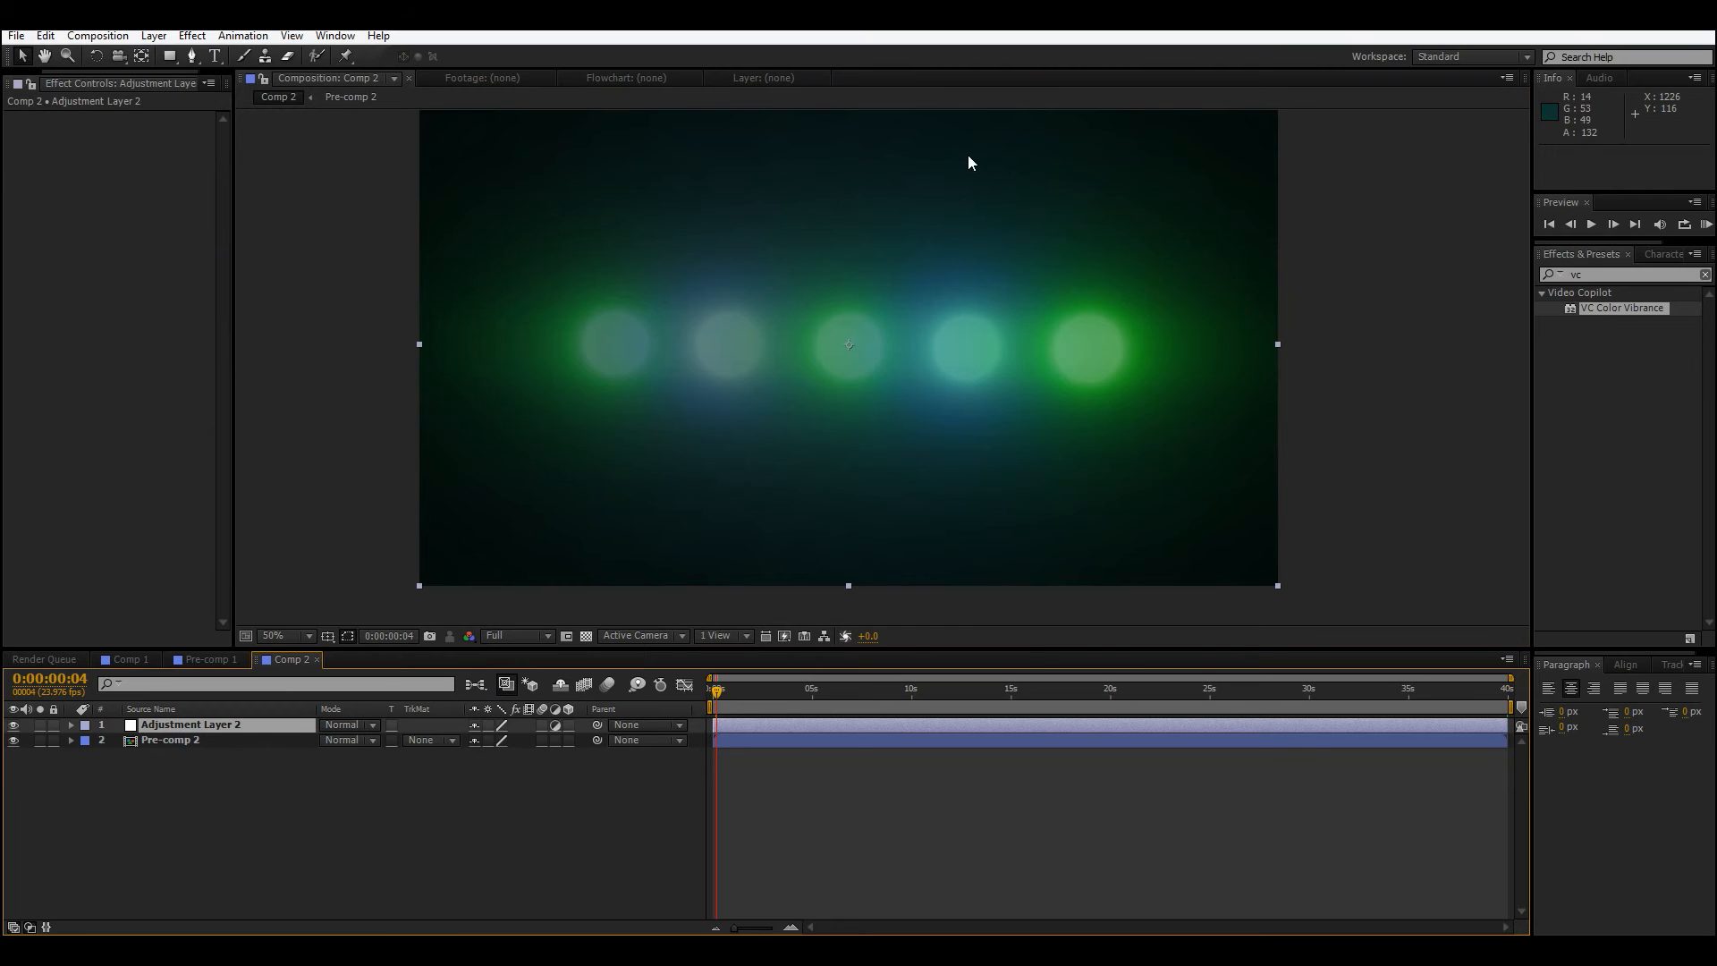
# Apply the Curves effect to the adjustment layer and bend the RGB curve upward to brighten the lights and shadows.
pyautogui.click(1607, 273)
pyautogui.press('BackSpace')
pyautogui.press('BackSpace')
pyautogui.write('curves')
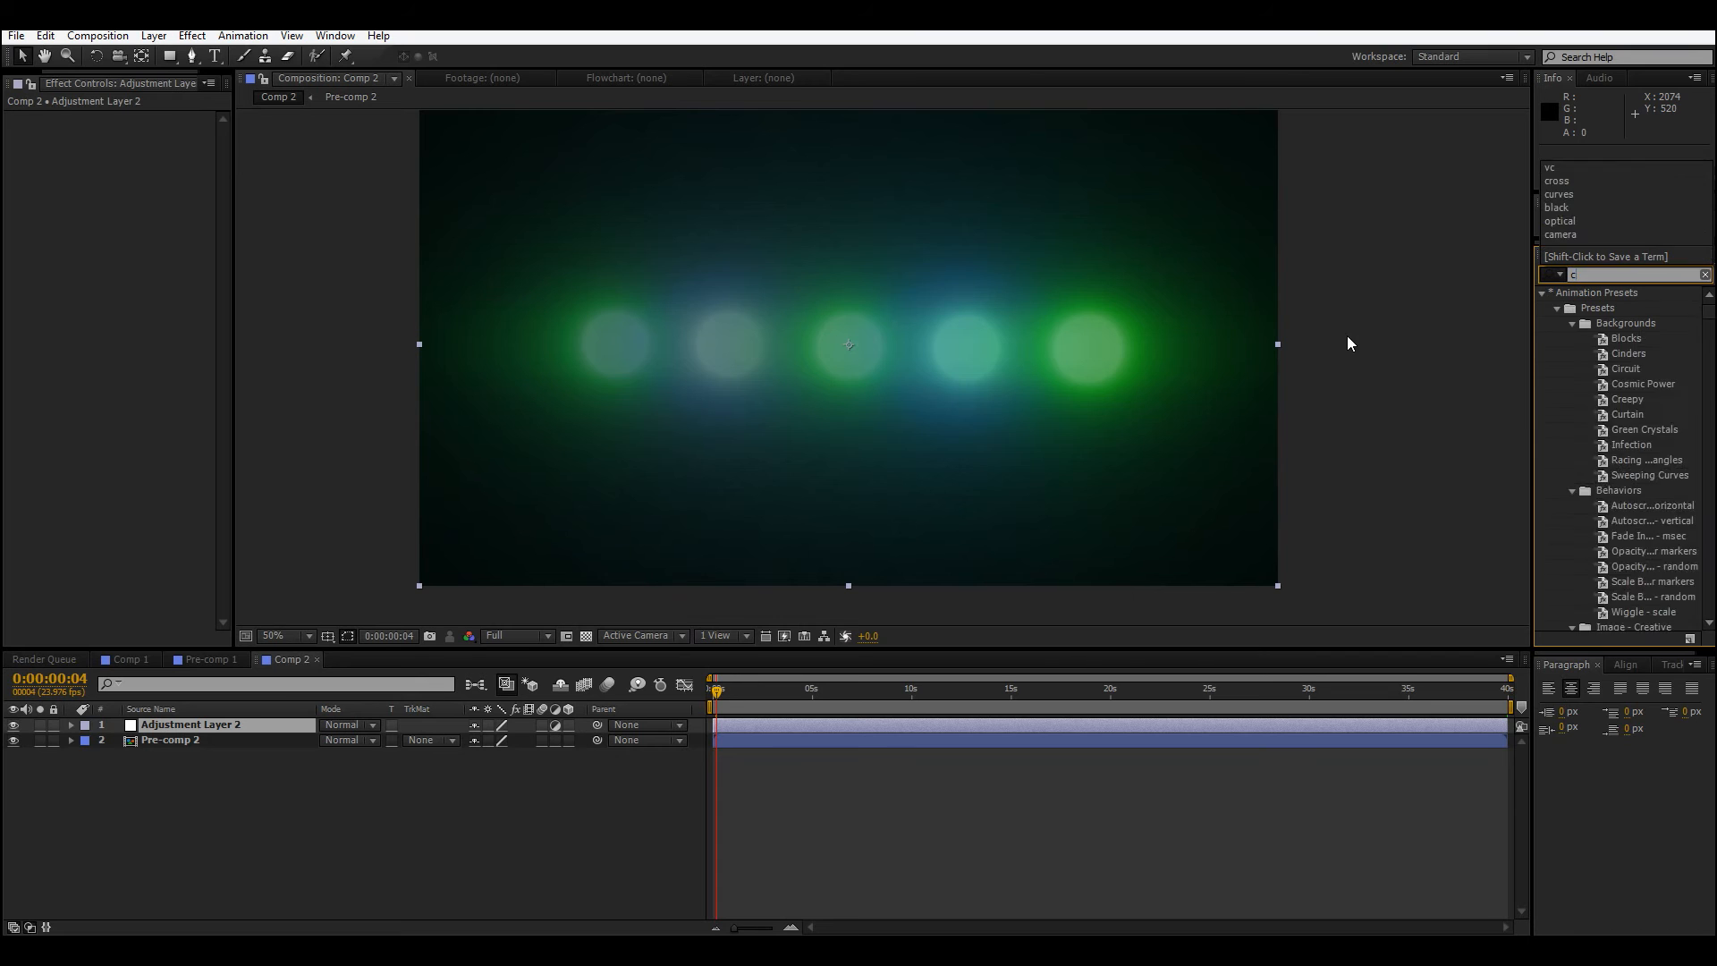
pyautogui.moveTo(1574, 369); pyautogui.dragTo(190, 727)
pyautogui.moveTo(126, 239); pyautogui.dragTo(135, 187)
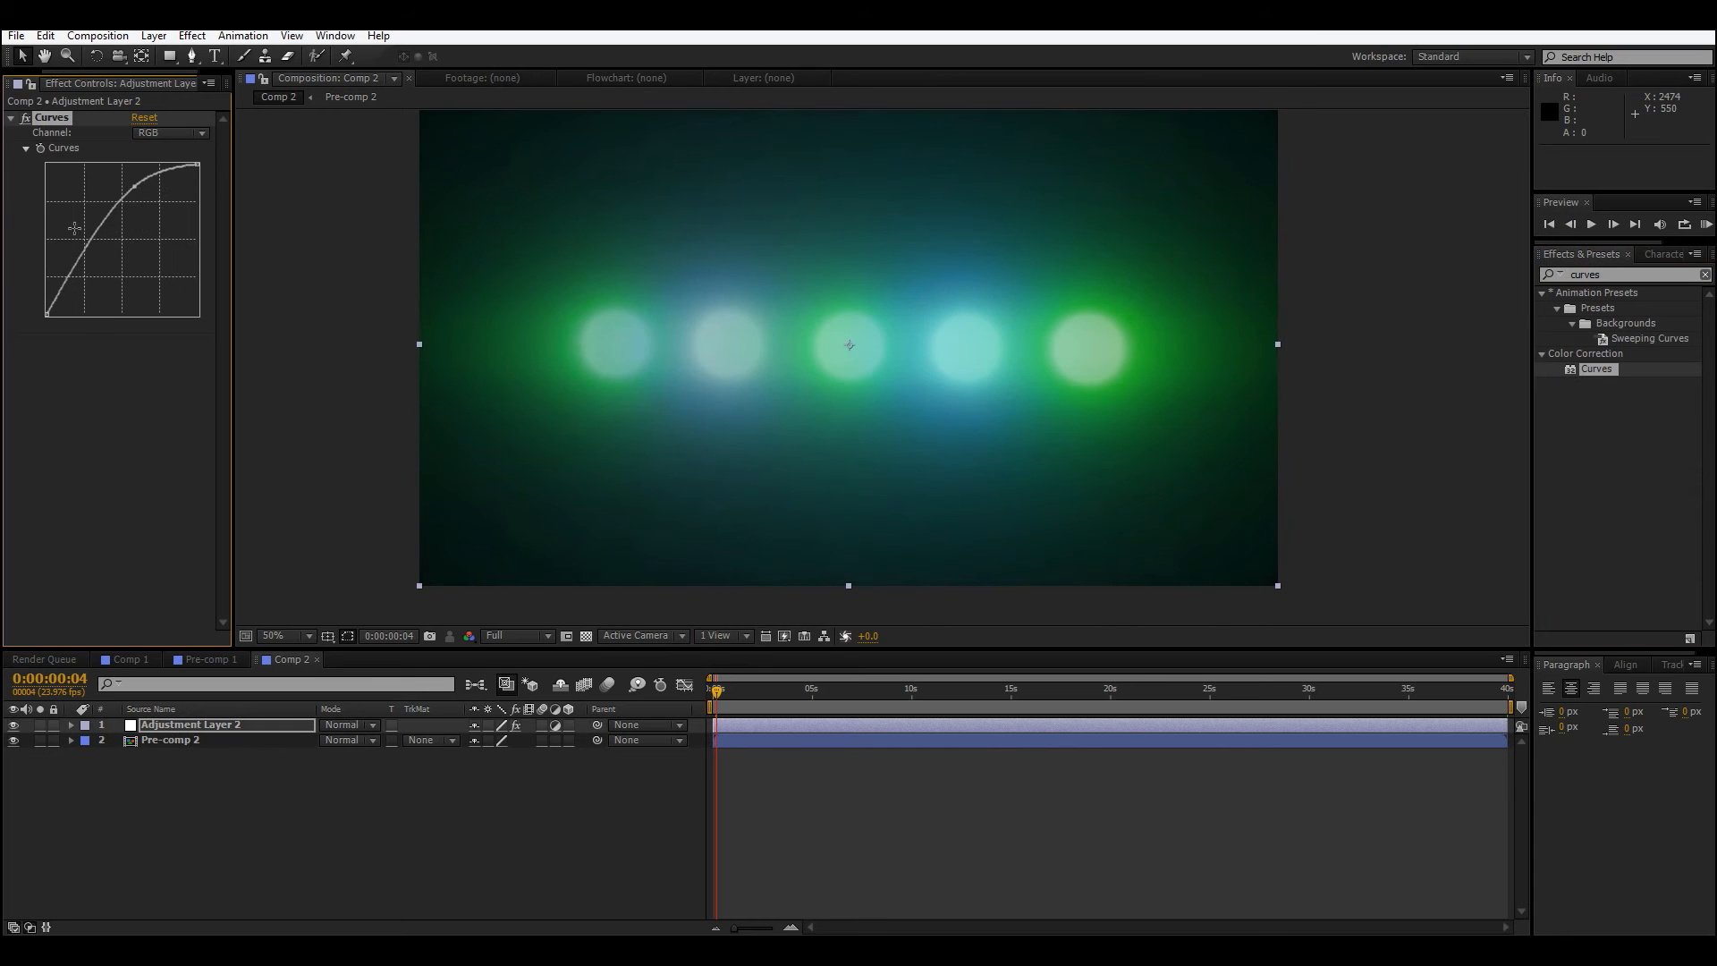
pyautogui.moveTo(67, 278)
pyautogui.mouseDown()
pyautogui.moveTo(77, 337)
pyautogui.moveTo(51, 303)
pyautogui.mouseUp()
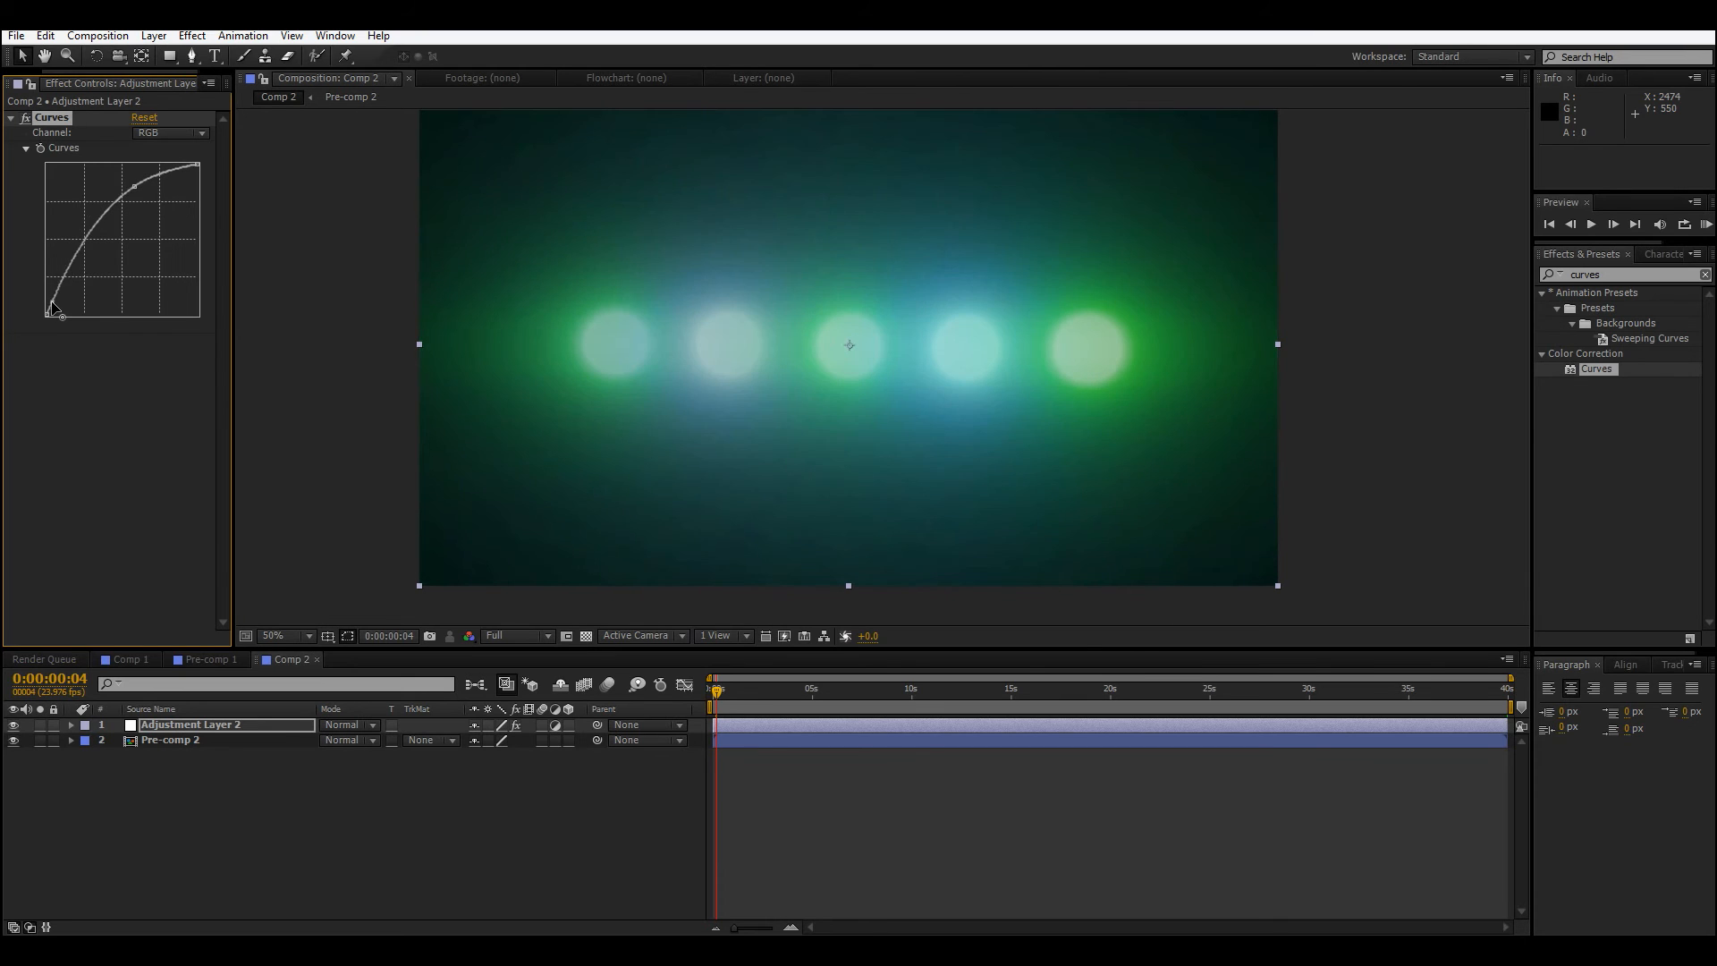
# Examine the brightened glow and background gradient up close for image quality.
pyautogui.click(1610, 274)
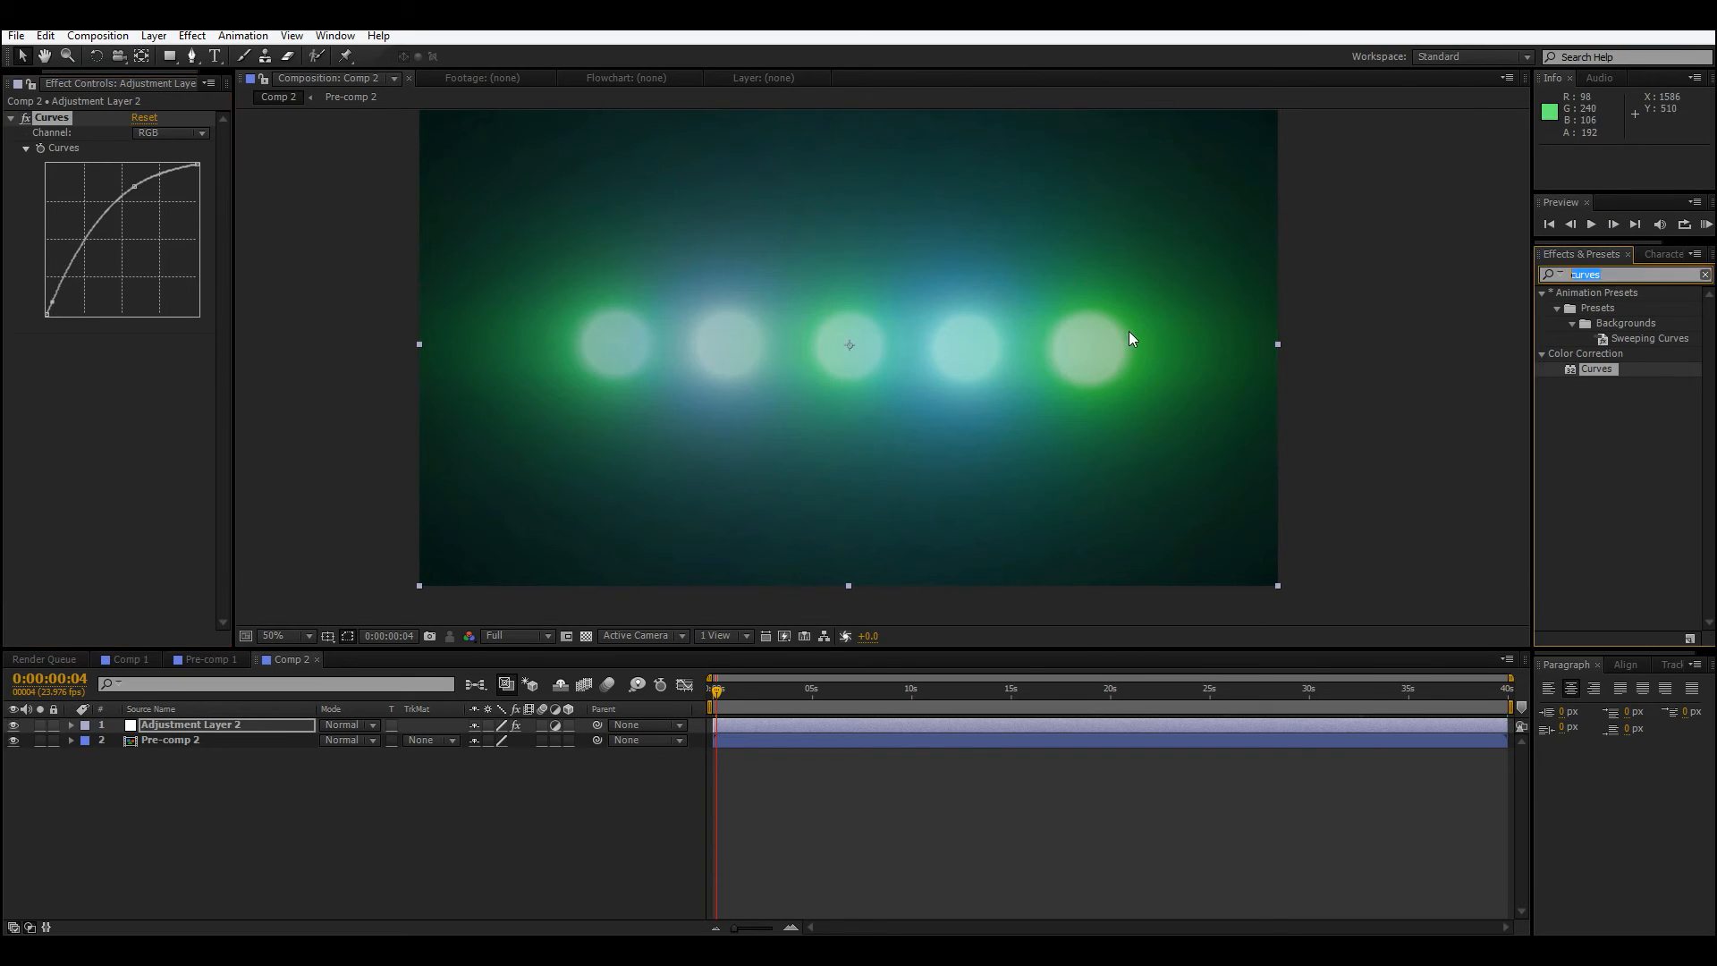
pyautogui.scroll(-2, 643, 426)
pyautogui.scroll(3, 645, 423)
pyautogui.moveTo(648, 422); pyautogui.dragTo(872, 17)
pyautogui.moveTo(774, 451); pyautogui.dragTo(787, 693)
pyautogui.scroll(1, 775, 421)
pyautogui.moveTo(763, 361); pyautogui.dragTo(787, 778)
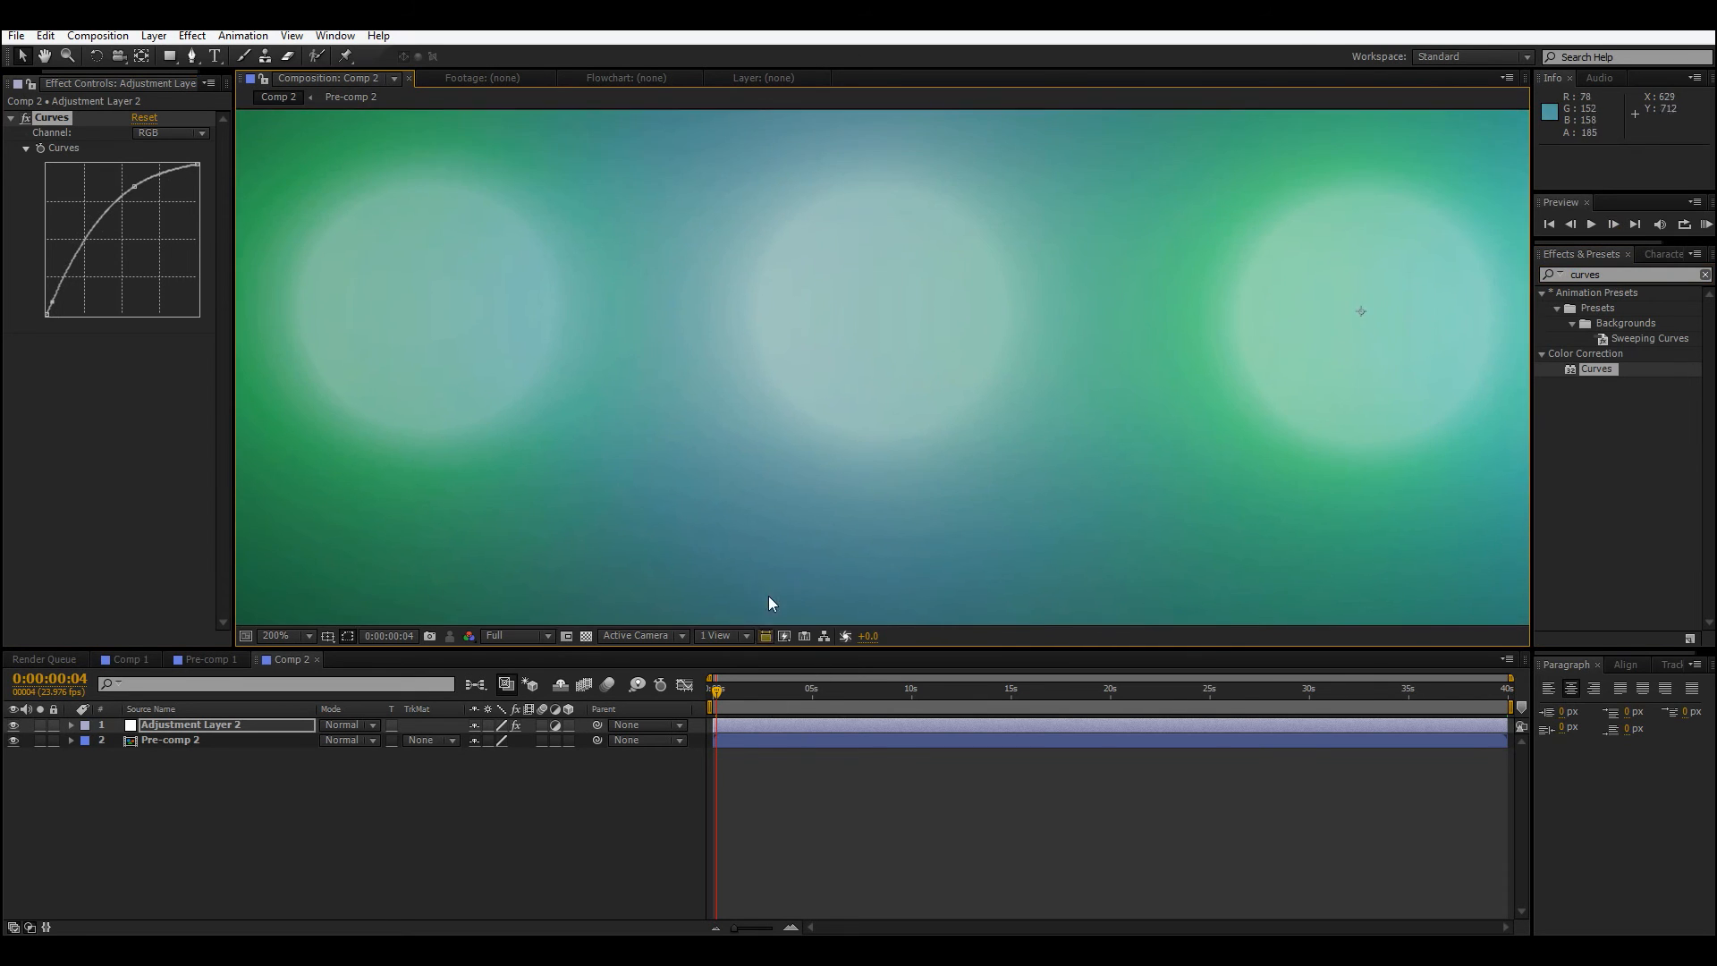
pyautogui.moveTo(757, 503); pyautogui.dragTo(662, 671)
pyautogui.moveTo(561, 472); pyautogui.dragTo(492, 805)
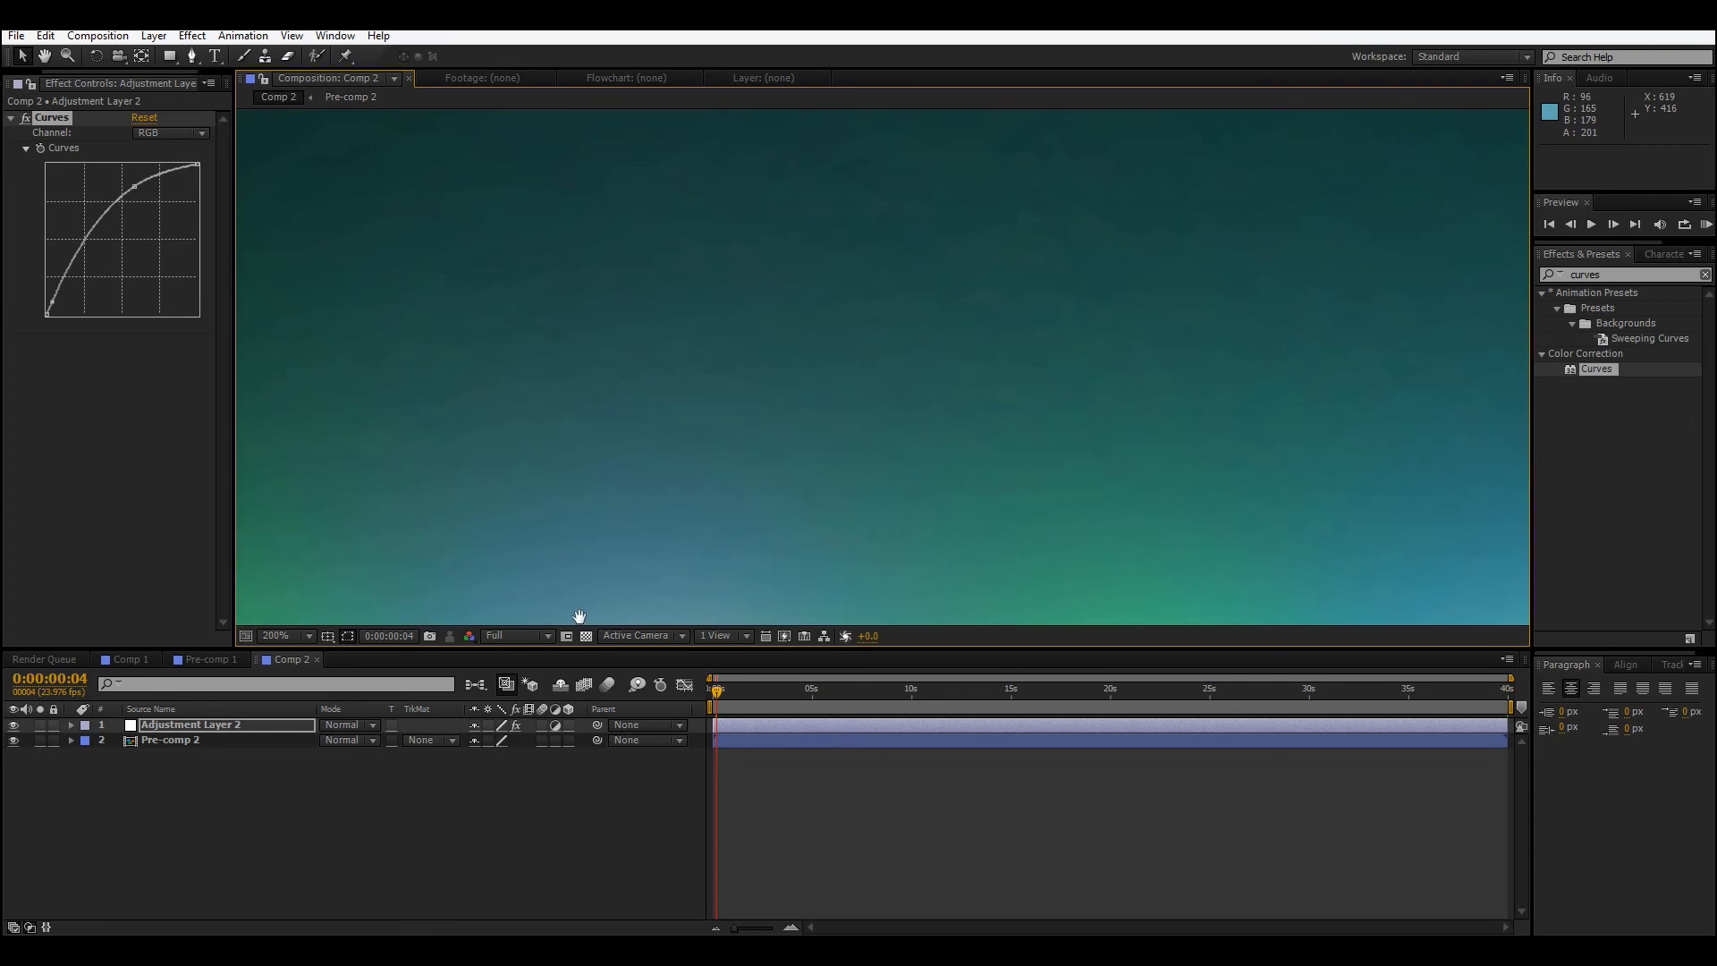
pyautogui.moveTo(579, 617); pyautogui.dragTo(511, 883)
pyautogui.moveTo(470, 559); pyautogui.dragTo(286, 214)
pyautogui.moveTo(1055, 599); pyautogui.dragTo(918, 211)
pyautogui.scroll(-2, 818, 321)
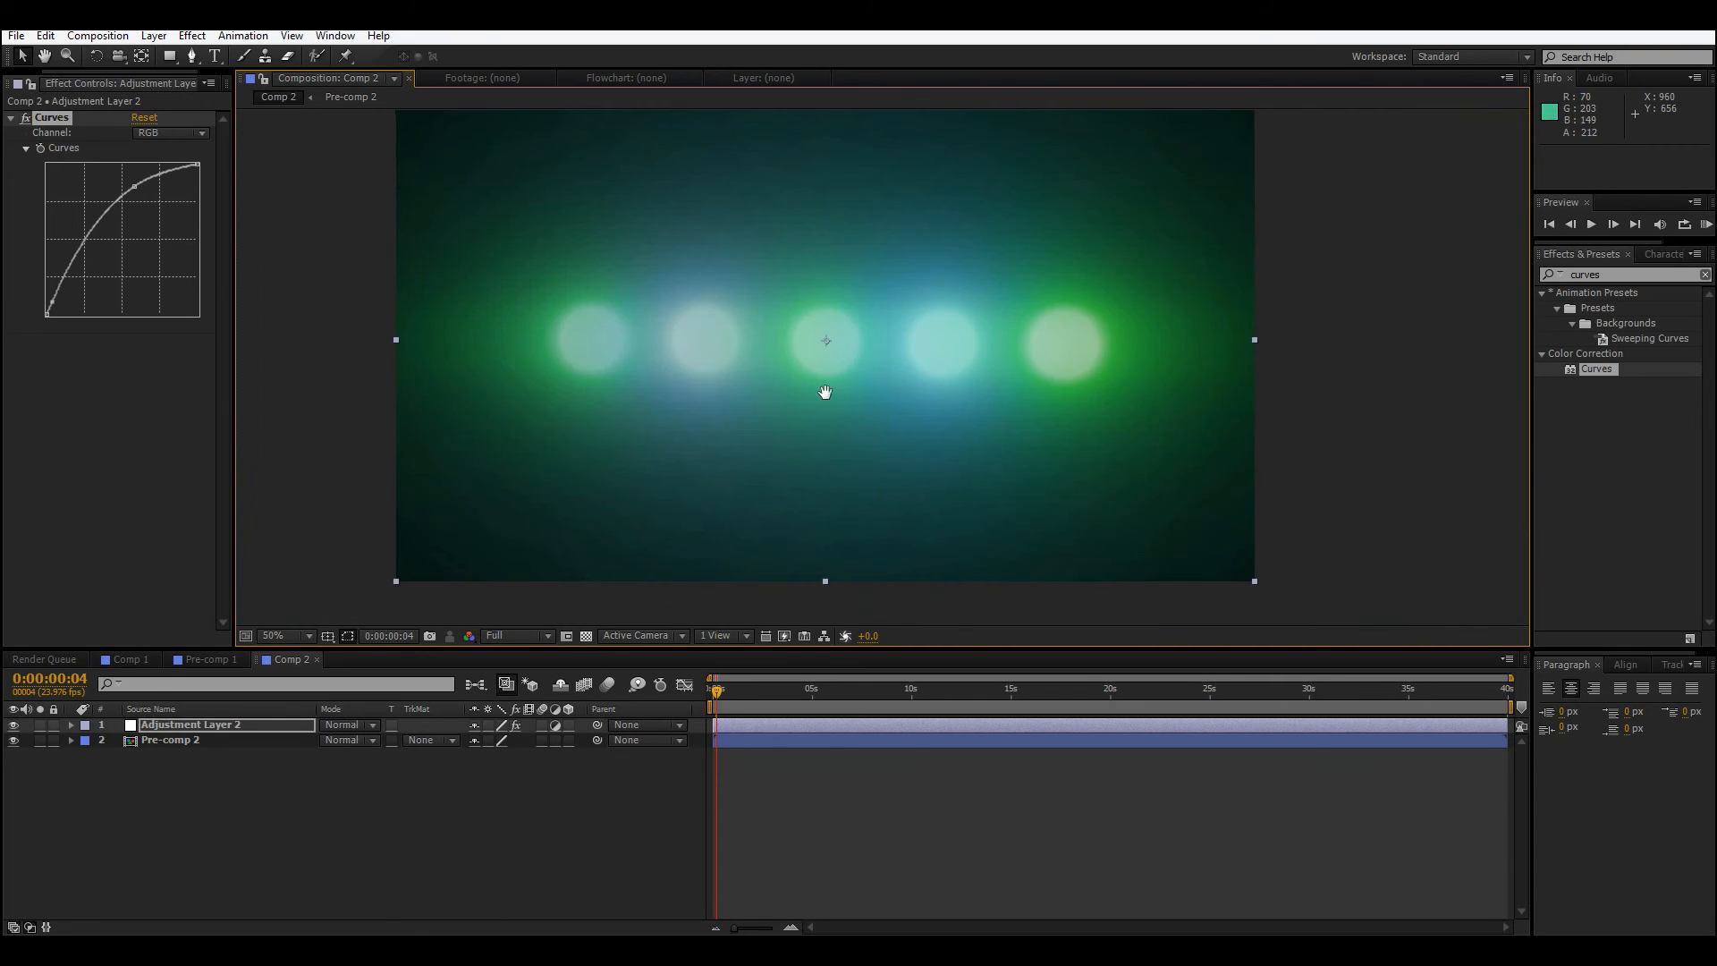
pyautogui.moveTo(819, 388); pyautogui.dragTo(845, 399)
# Apply Fast Blur to the adjustment layer after Curves and set its Blurriness to 33.
pyautogui.click(1607, 276)
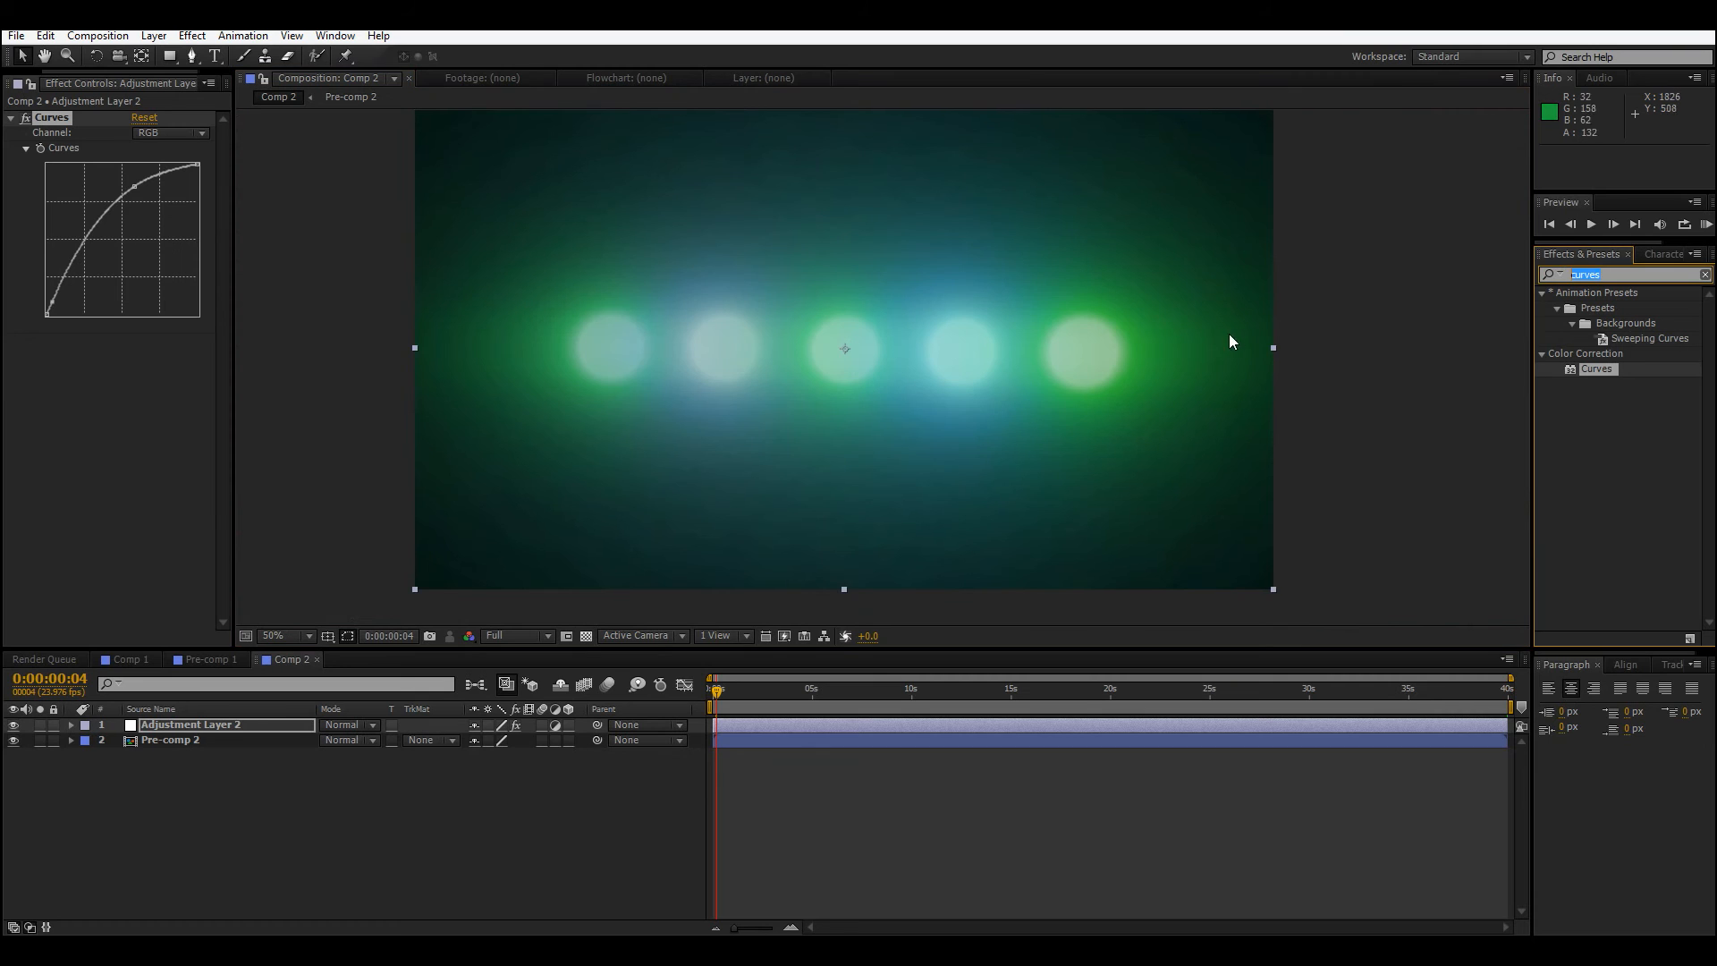
pyautogui.write('fast')
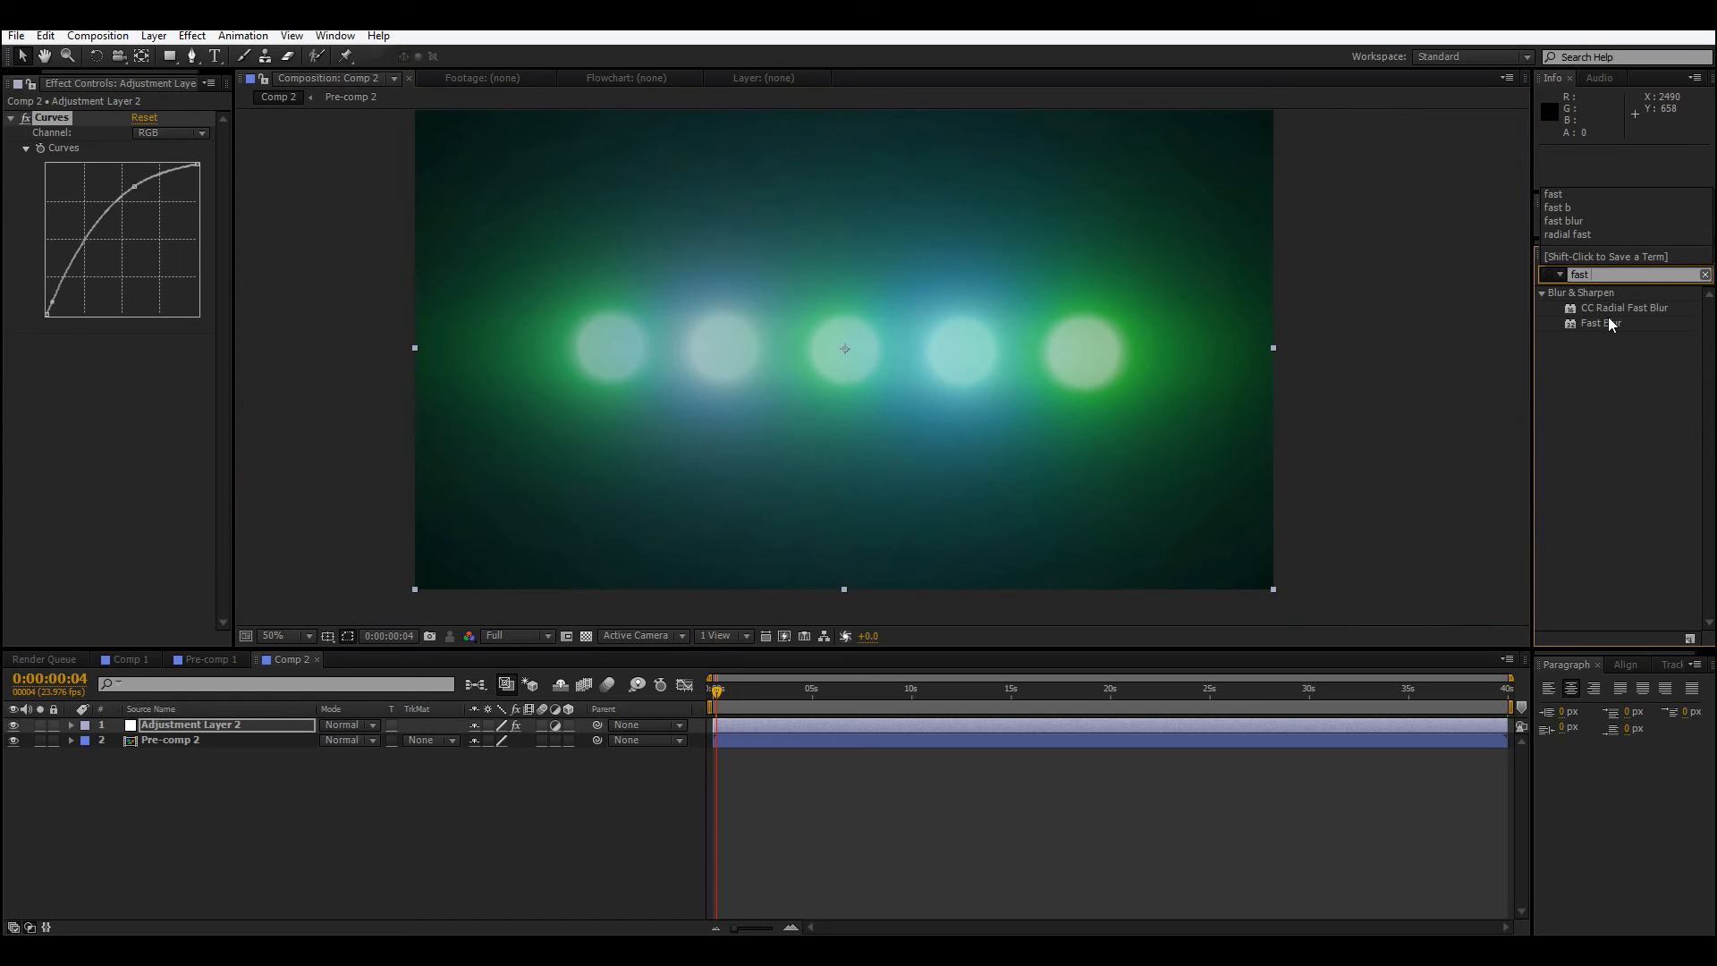
pyautogui.click(1608, 319)
pyautogui.moveTo(1607, 318); pyautogui.dragTo(65, 410)
pyautogui.moveTo(142, 355); pyautogui.dragTo(188, 353)
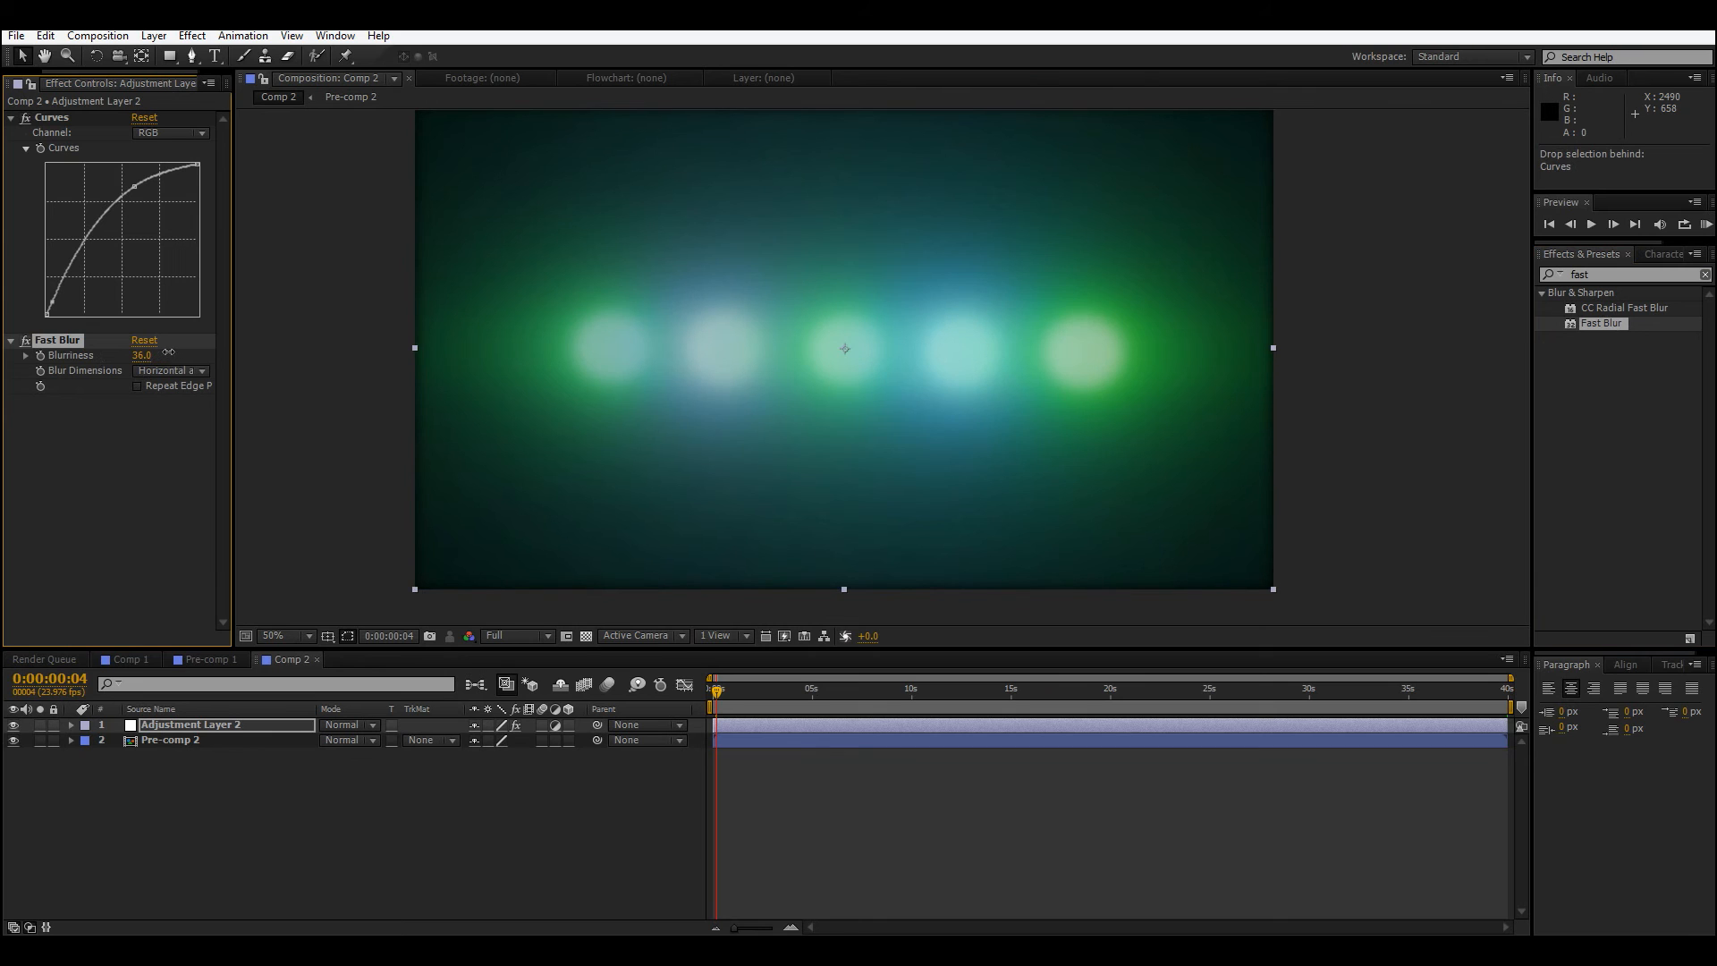
pyautogui.moveTo(151, 376); pyautogui.dragTo(114, 368)
# Enable Repeat Edge Pixels for the Fast Blur and scrub the timeline to check the result, returning to the start.
pyautogui.scroll(1, 729, 485)
pyautogui.moveTo(713, 491); pyautogui.dragTo(707, 682)
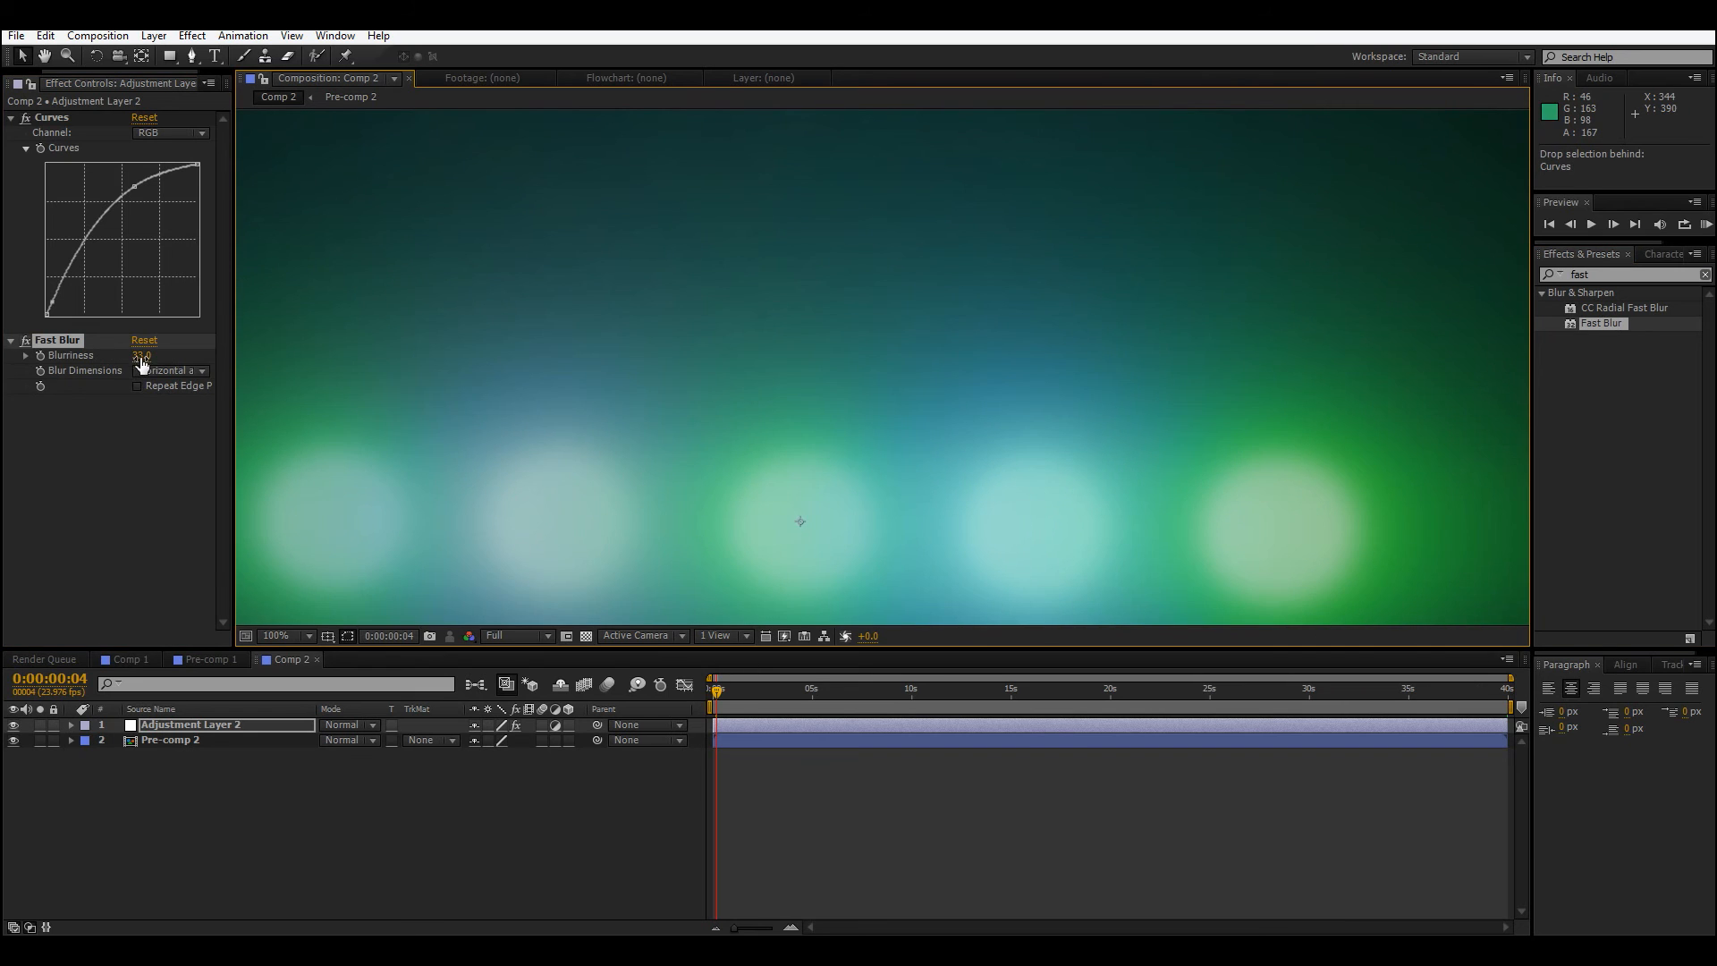
pyautogui.scroll(3, 824, 486)
pyautogui.scroll(2, 865, 508)
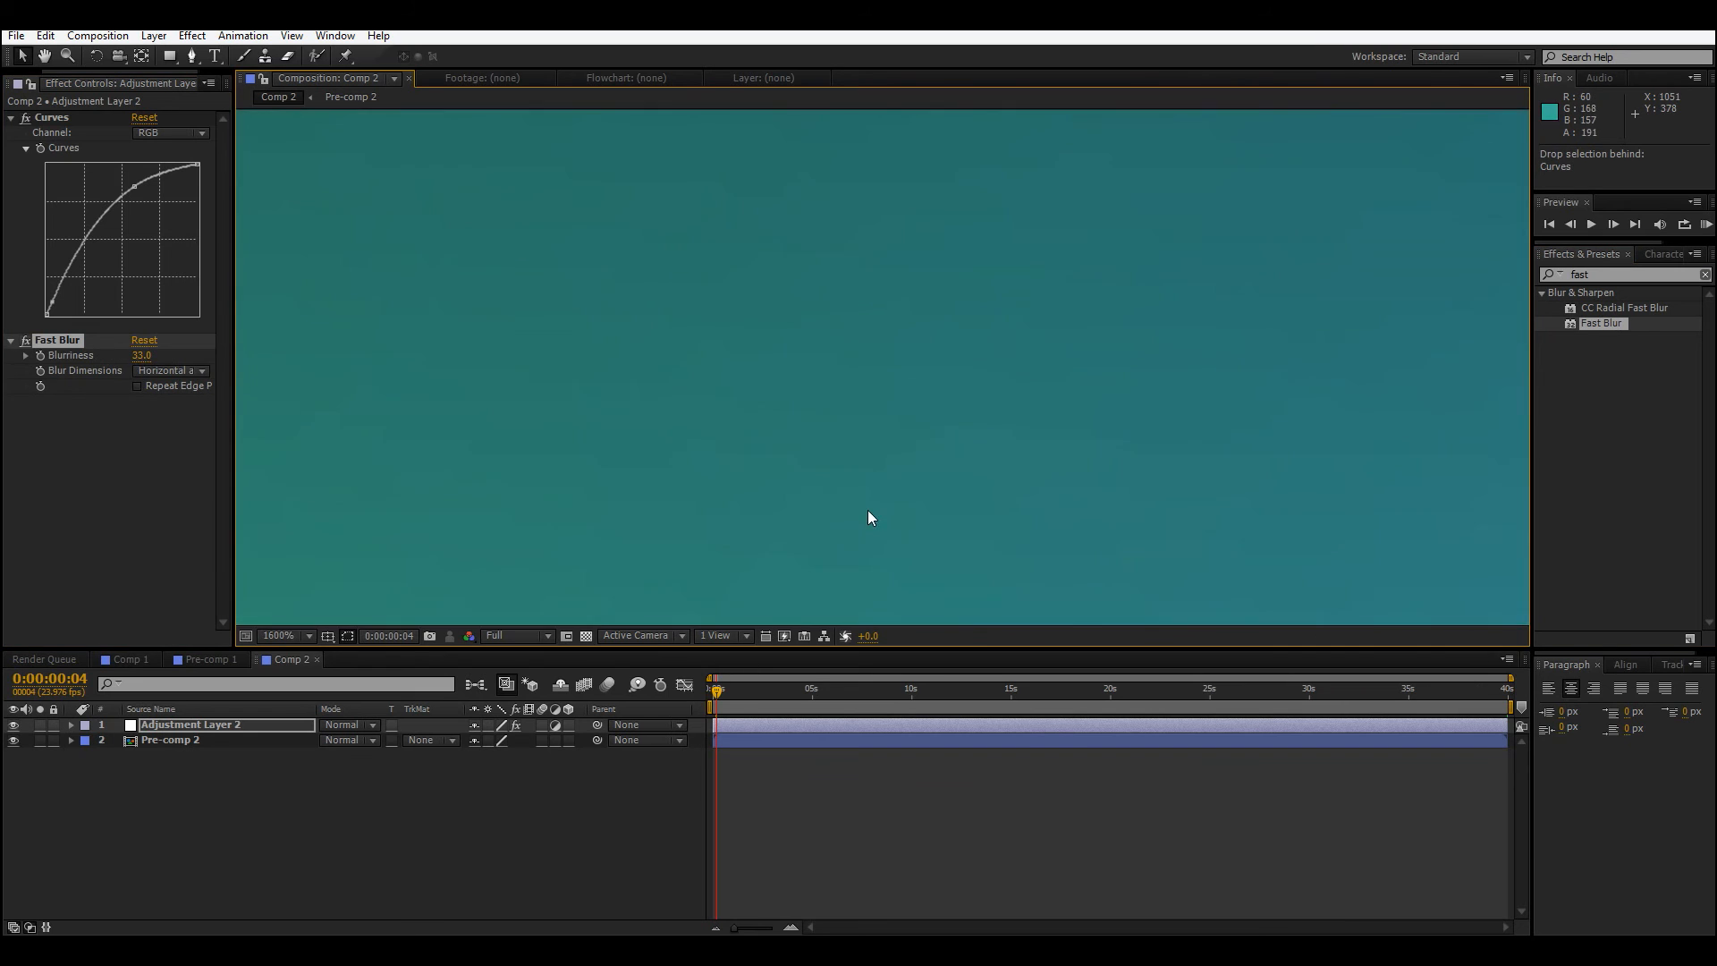
pyautogui.scroll(-7, 866, 508)
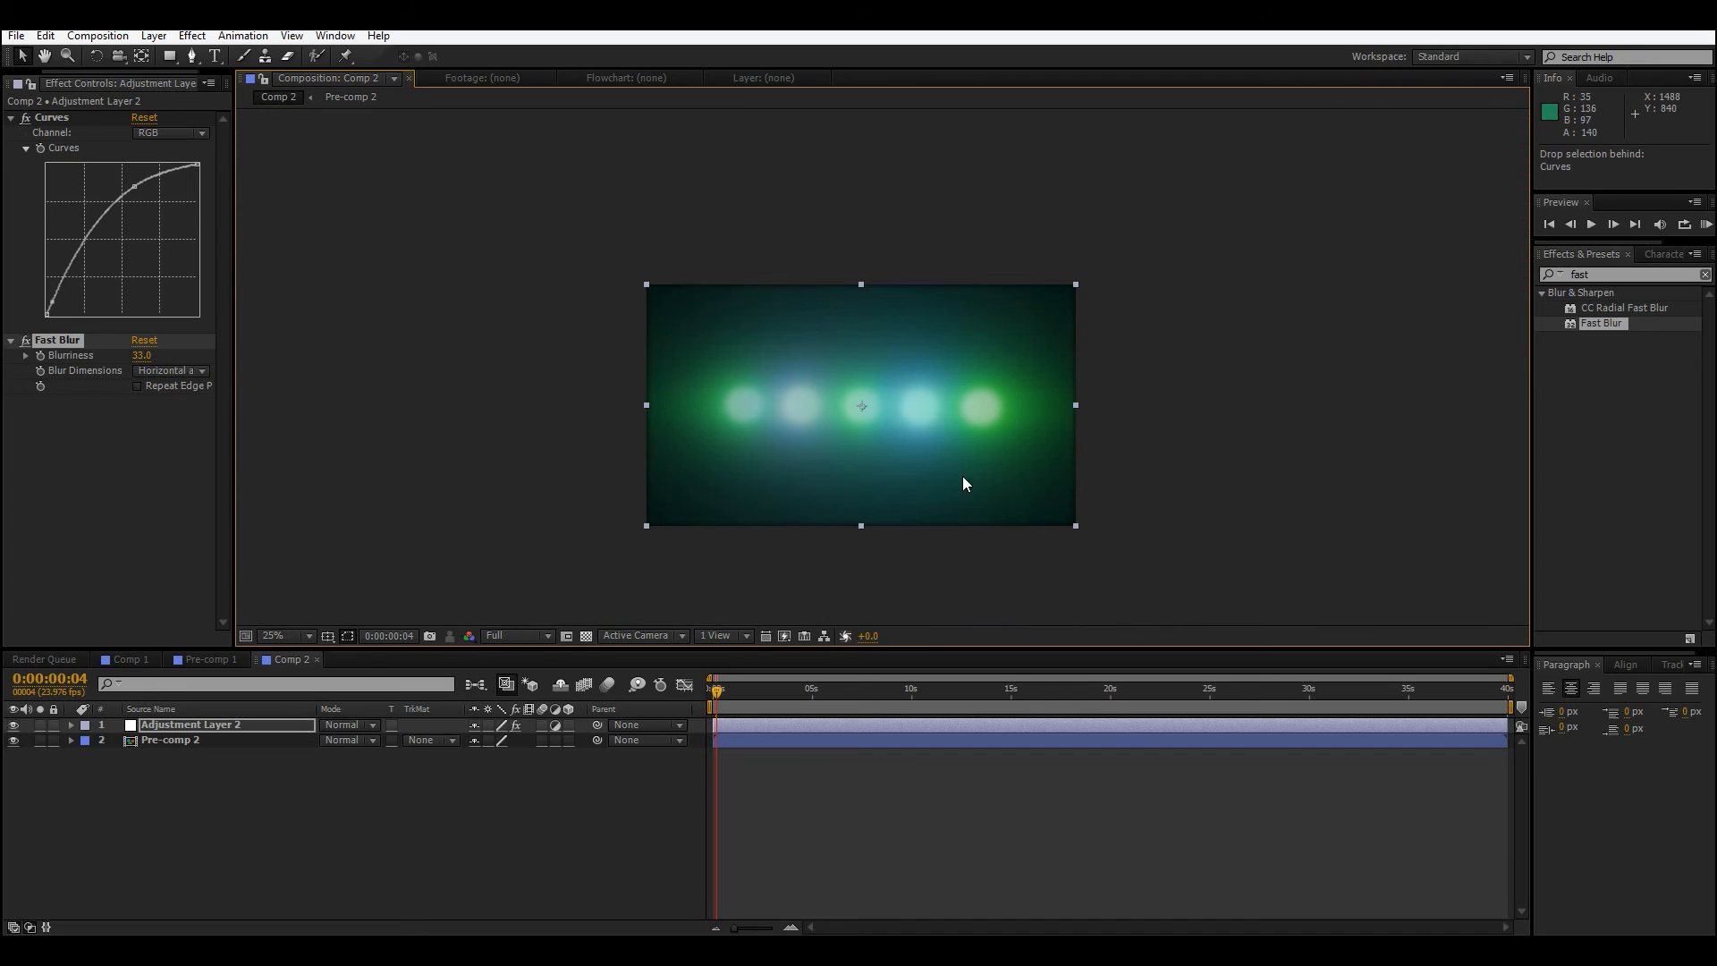
pyautogui.scroll(2, 940, 487)
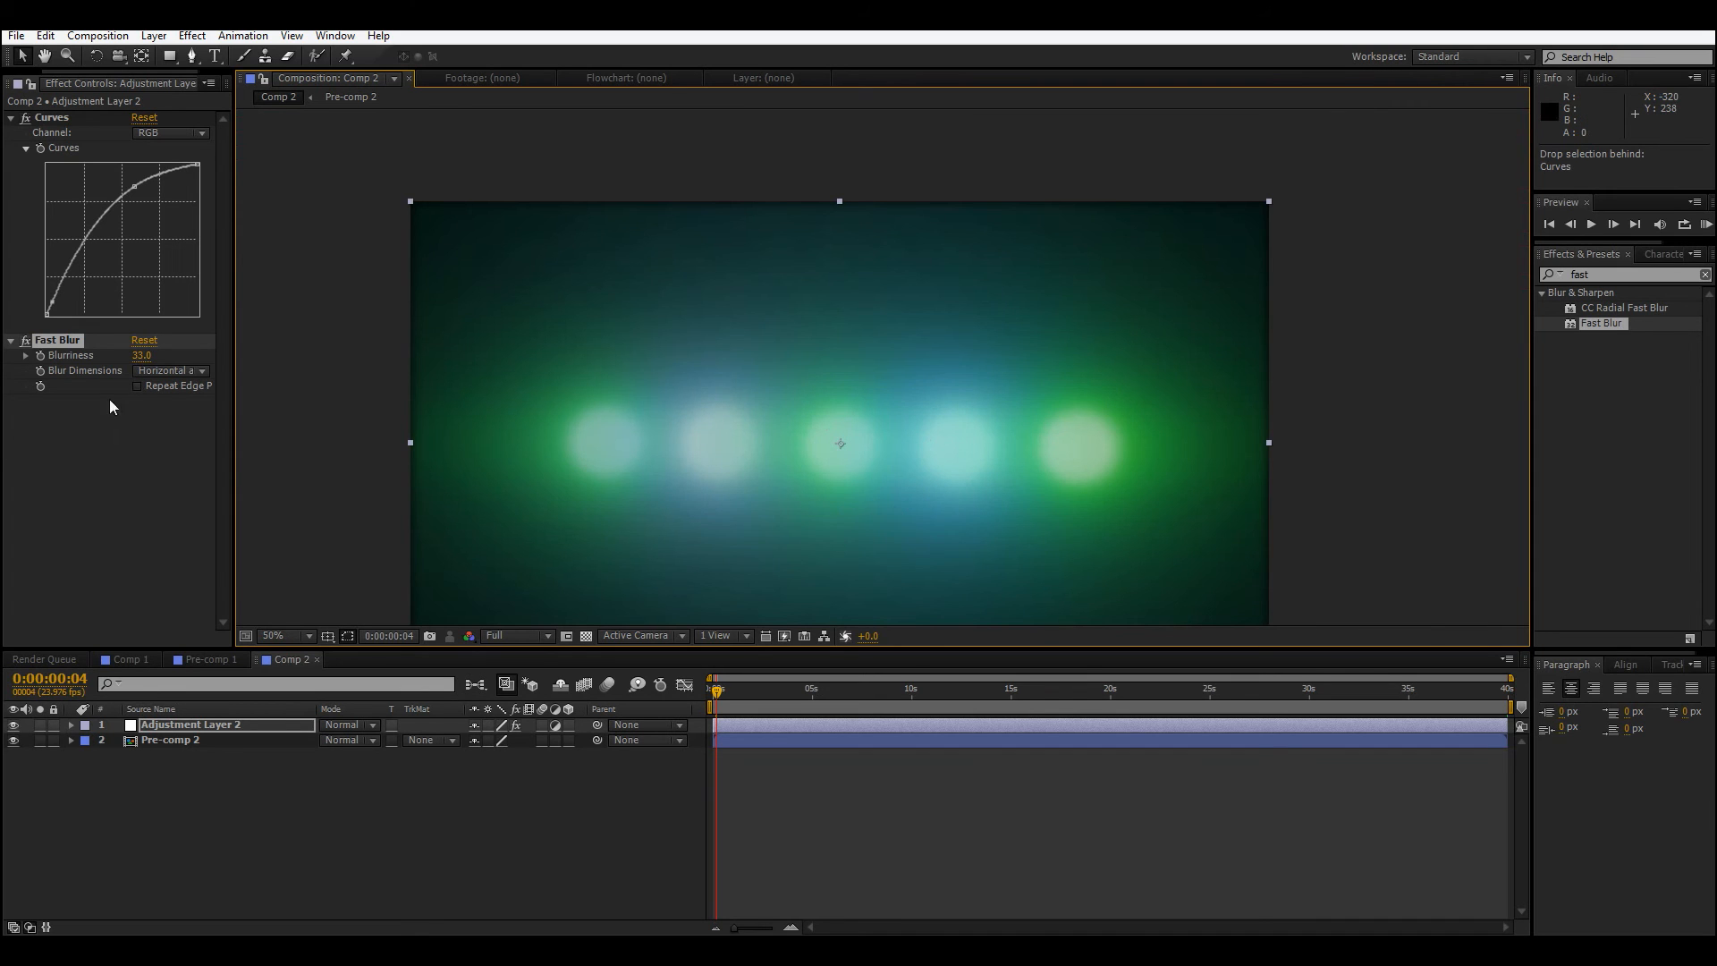
pyautogui.click(138, 385)
pyautogui.moveTo(337, 461); pyautogui.dragTo(287, 353)
pyautogui.moveTo(324, 437)
pyautogui.mouseDown()
pyautogui.moveTo(356, 498)
pyautogui.moveTo(301, 434)
pyautogui.mouseUp()
pyautogui.moveTo(764, 690); pyautogui.dragTo(624, 710)
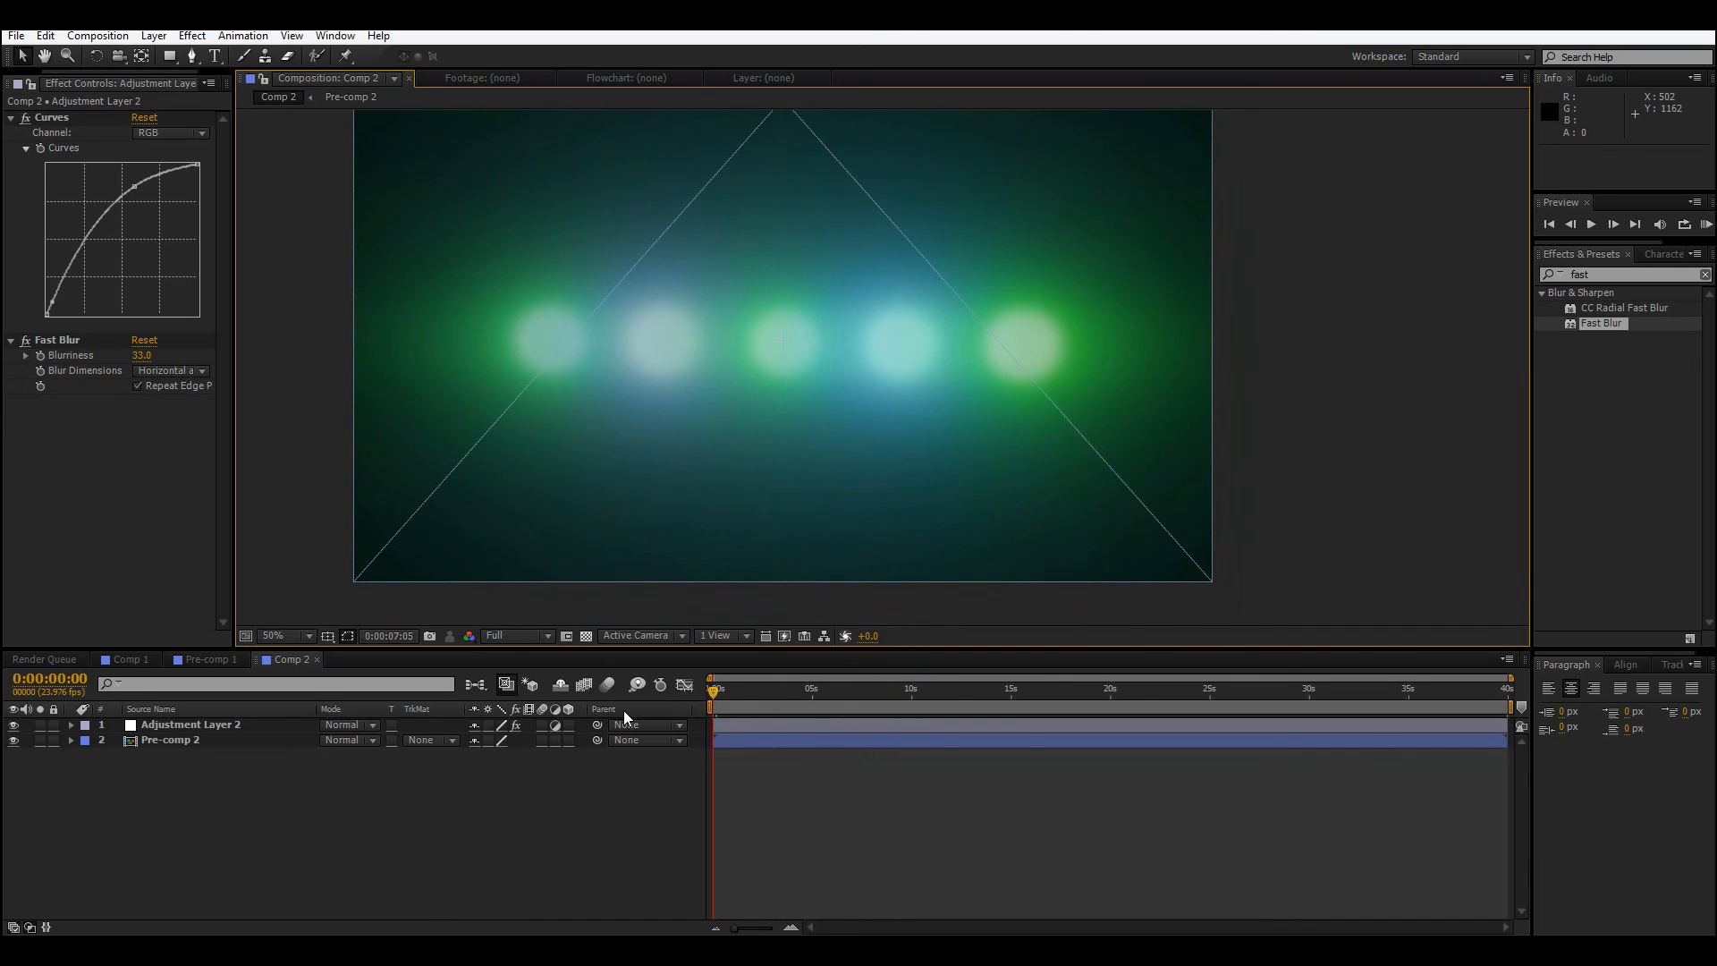
# Pre-compose Adjustment Layer 2 and Pre-comp 2 together, moving all attributes into the new composition.
pyautogui.moveTo(173, 753); pyautogui.dragTo(184, 727)
pyautogui.rightClick(184, 726)
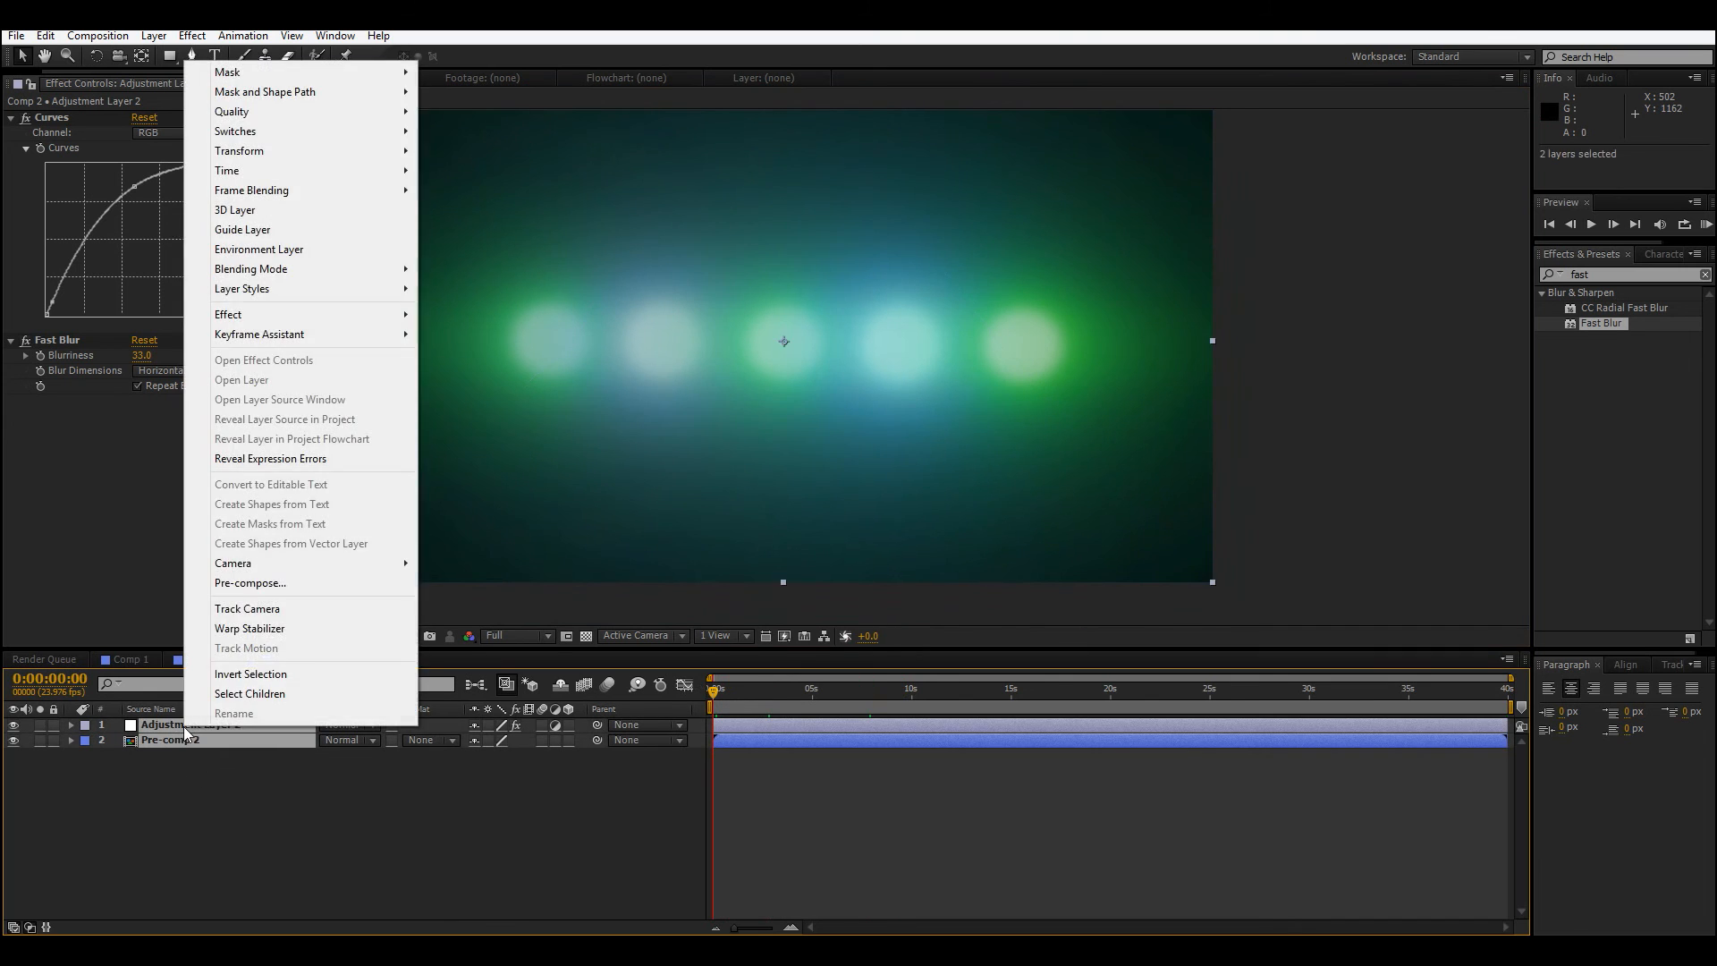
pyautogui.click(250, 582)
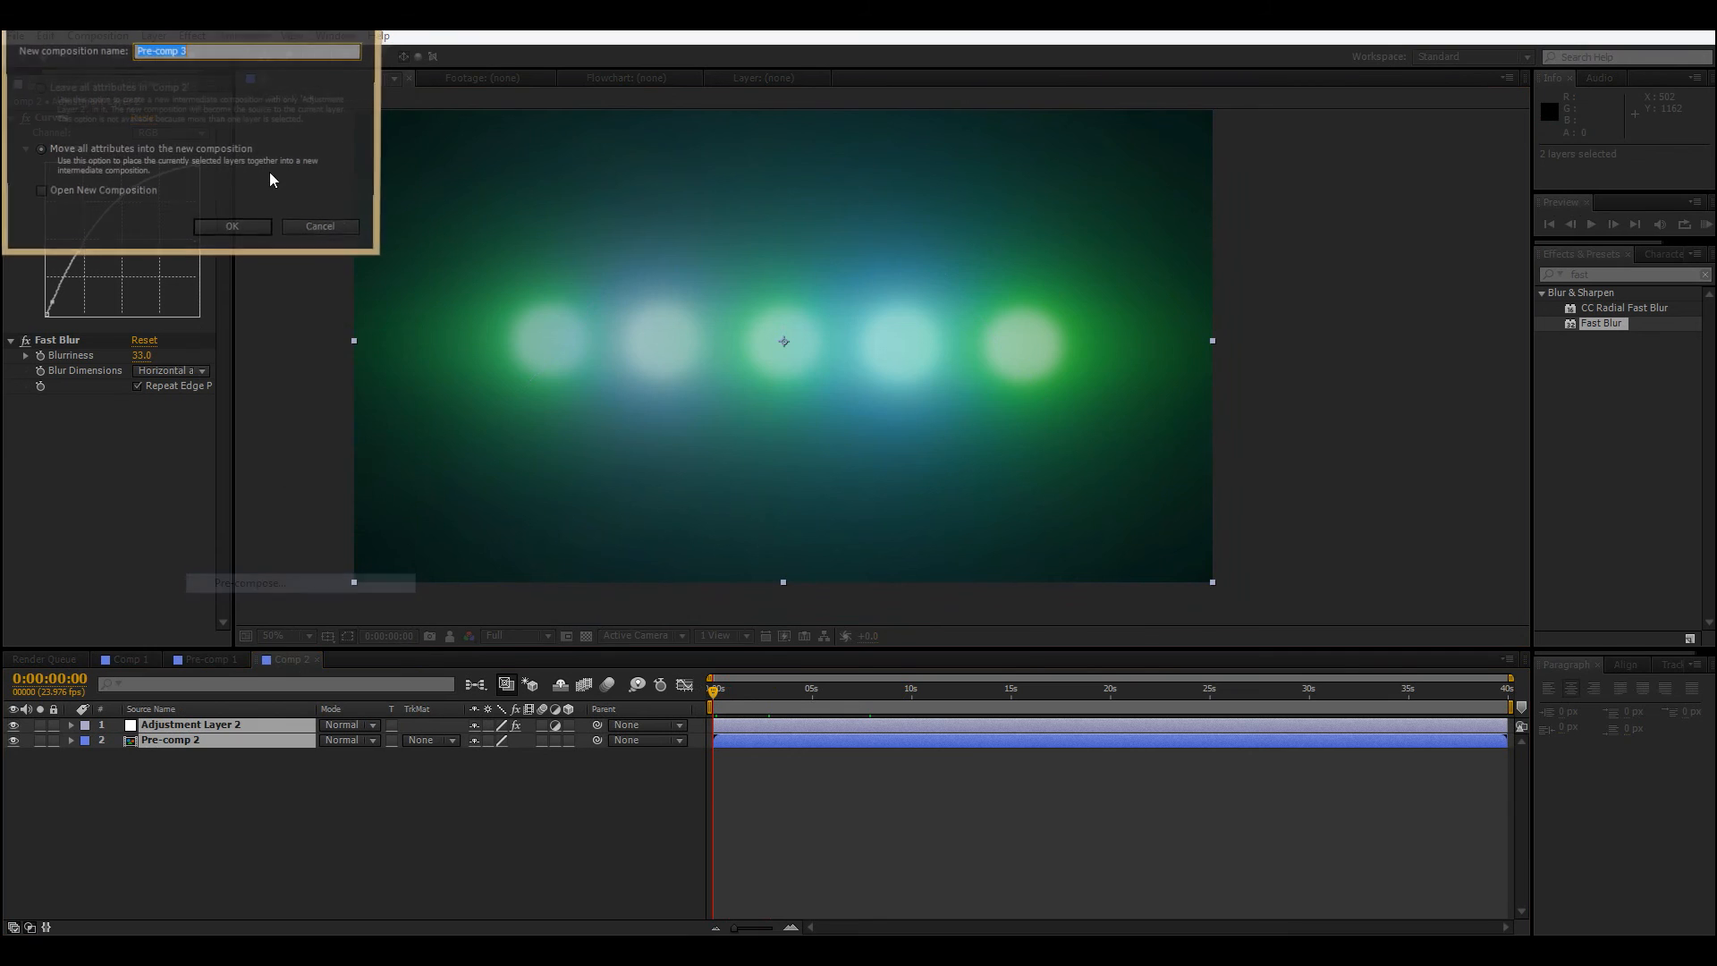
pyautogui.click(217, 224)
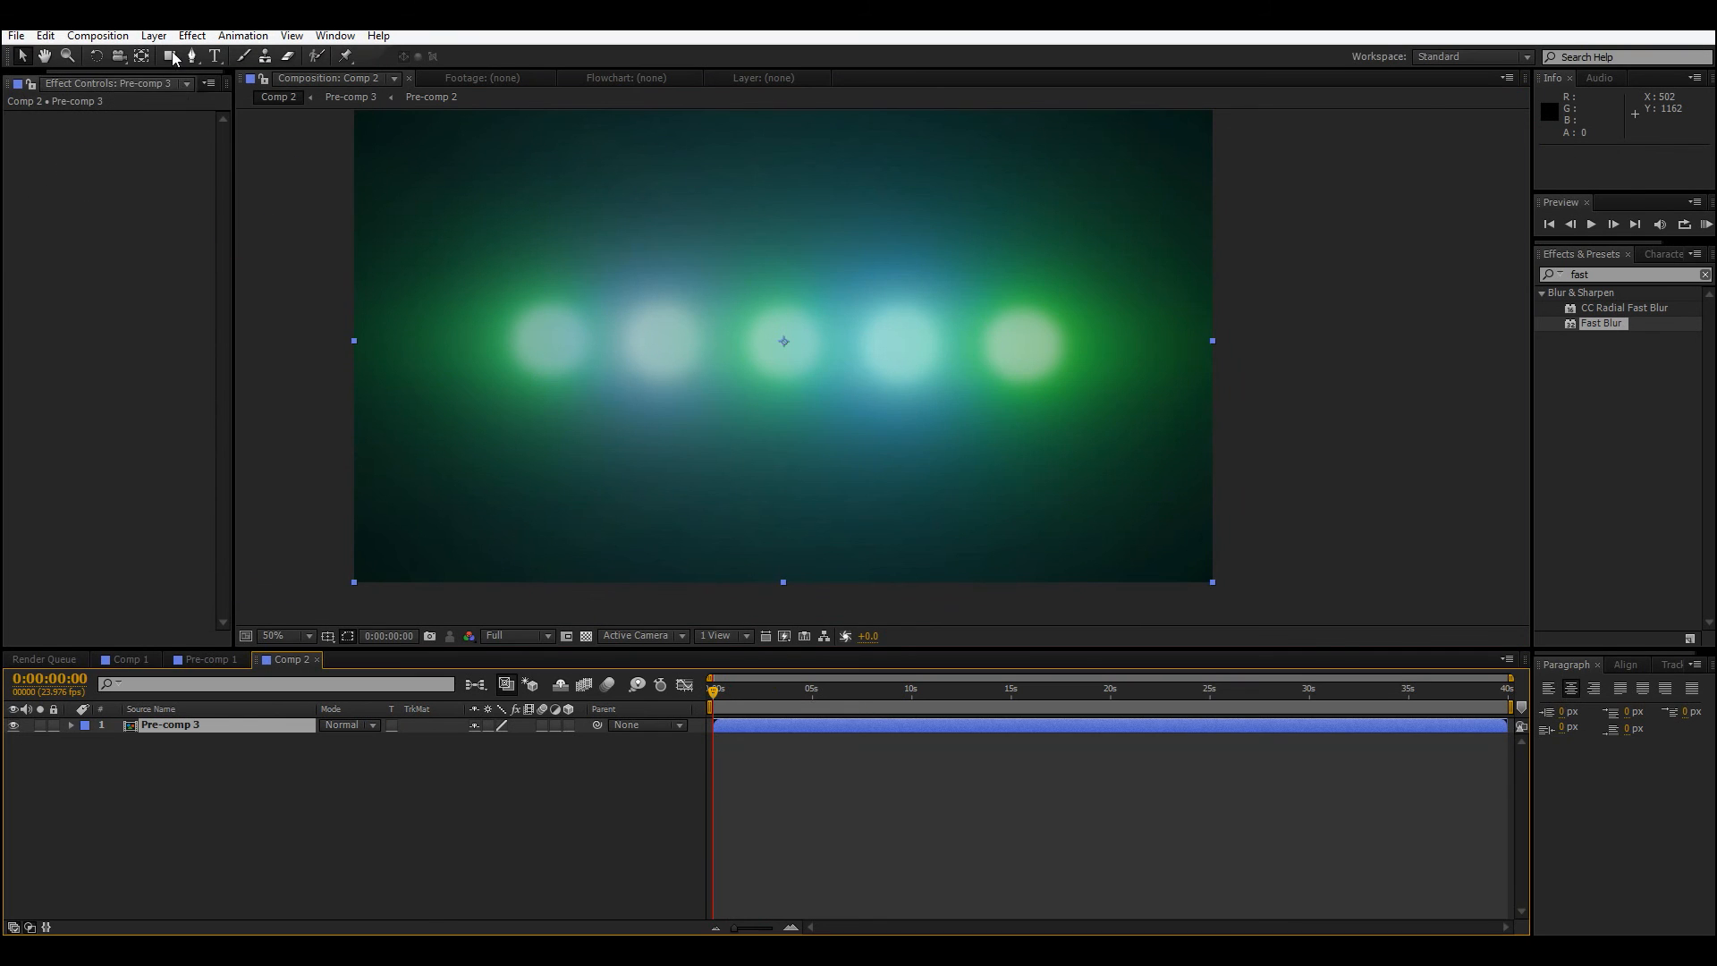
# Draw a wide rectangular mask around the row of lights on the pre-comp layer and set its Mask Feather to 154 pixels.
pyautogui.click(196, 725)
pyautogui.moveTo(324, 206); pyautogui.dragTo(1253, 434)
pyautogui.press('v')
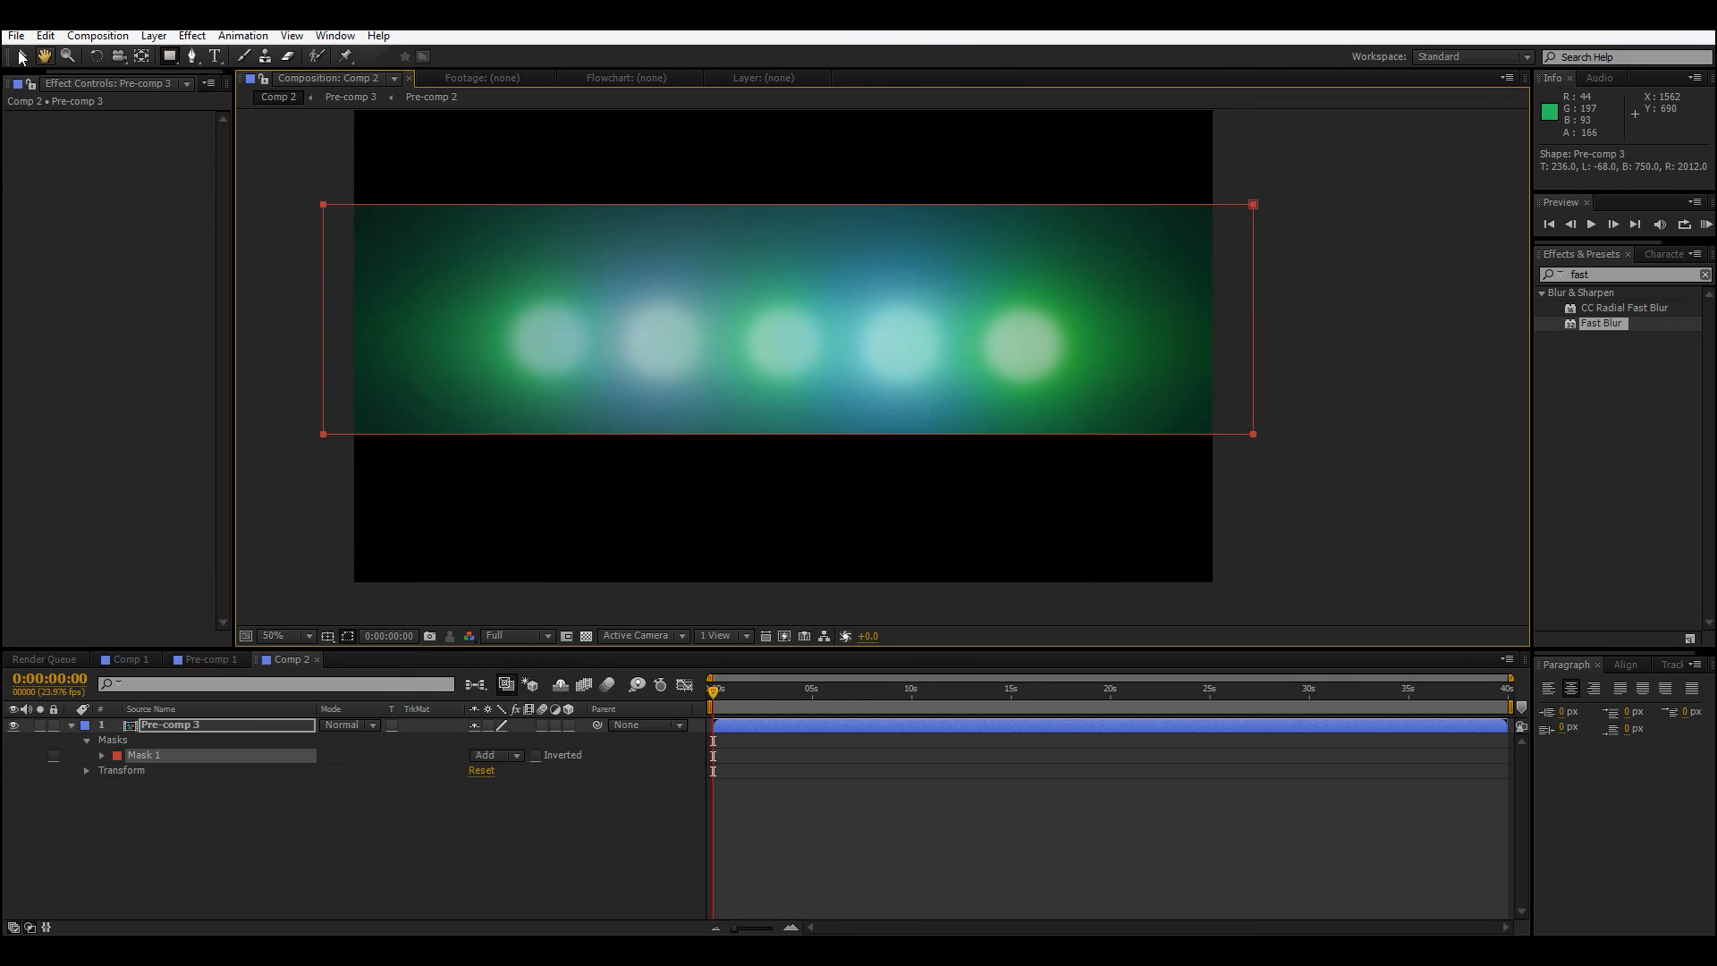
pyautogui.click(287, 731)
pyautogui.press('f')
pyautogui.moveTo(508, 765); pyautogui.dragTo(646, 764)
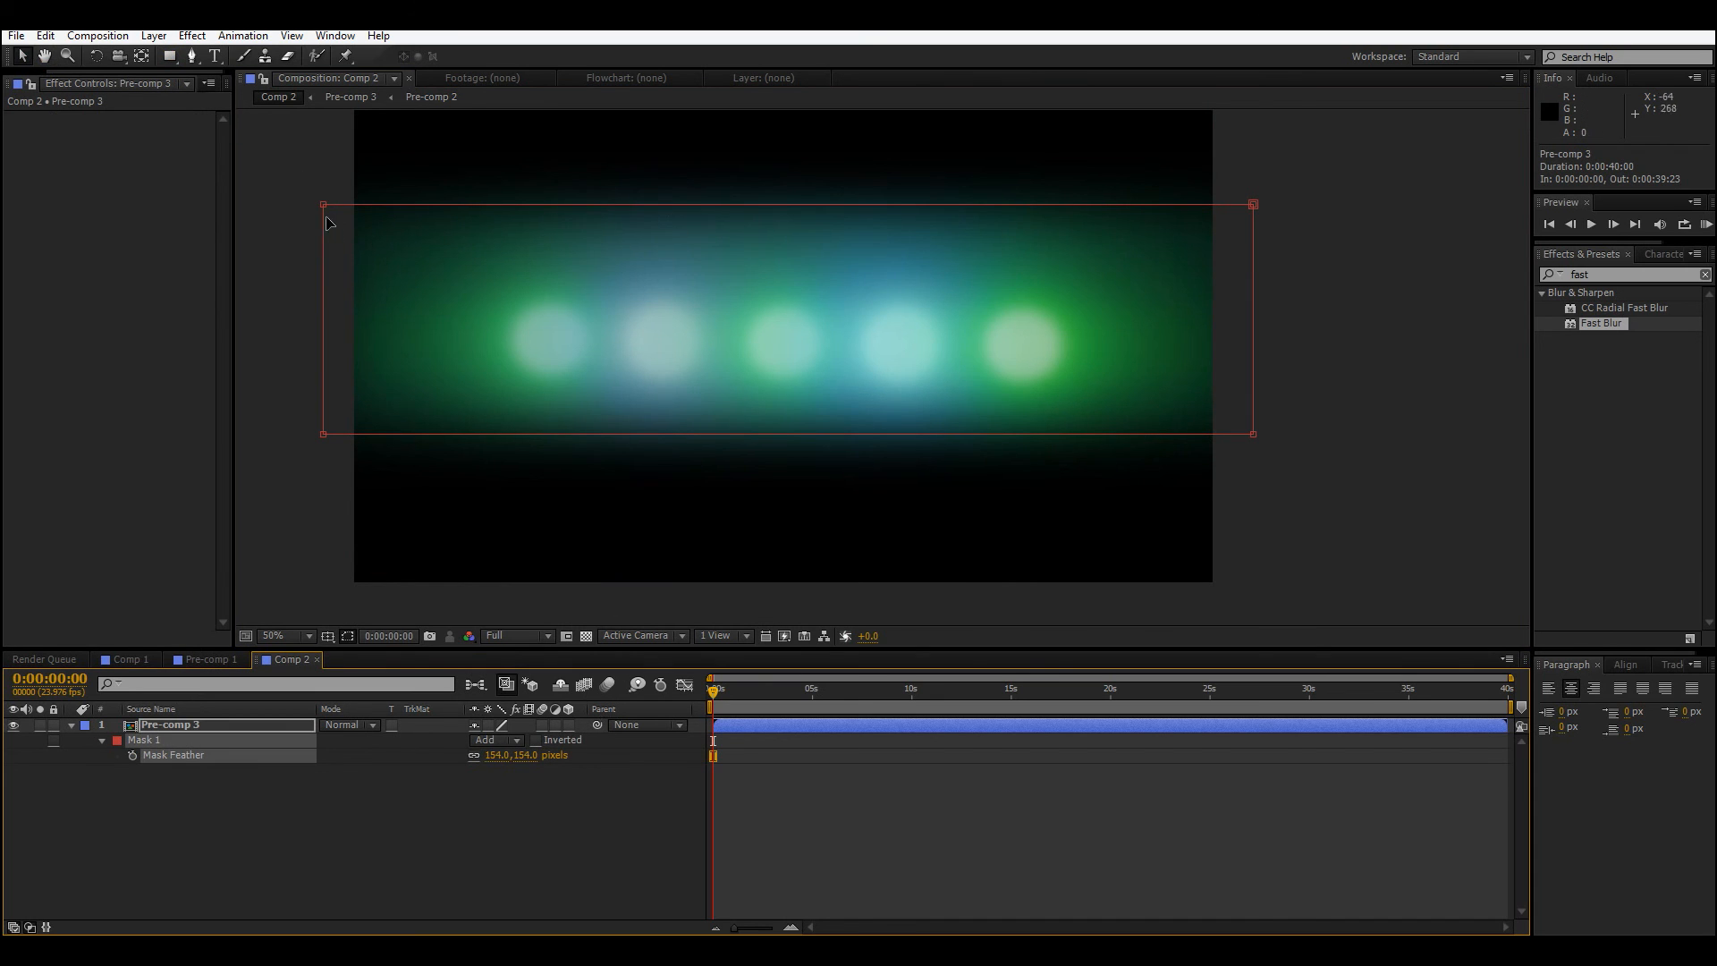
# Move the mask's four corner points to form a narrower band around the lights and increase the Mask Feather to 305 pixels.
pyautogui.moveTo(324, 212); pyautogui.dragTo(342, 299)
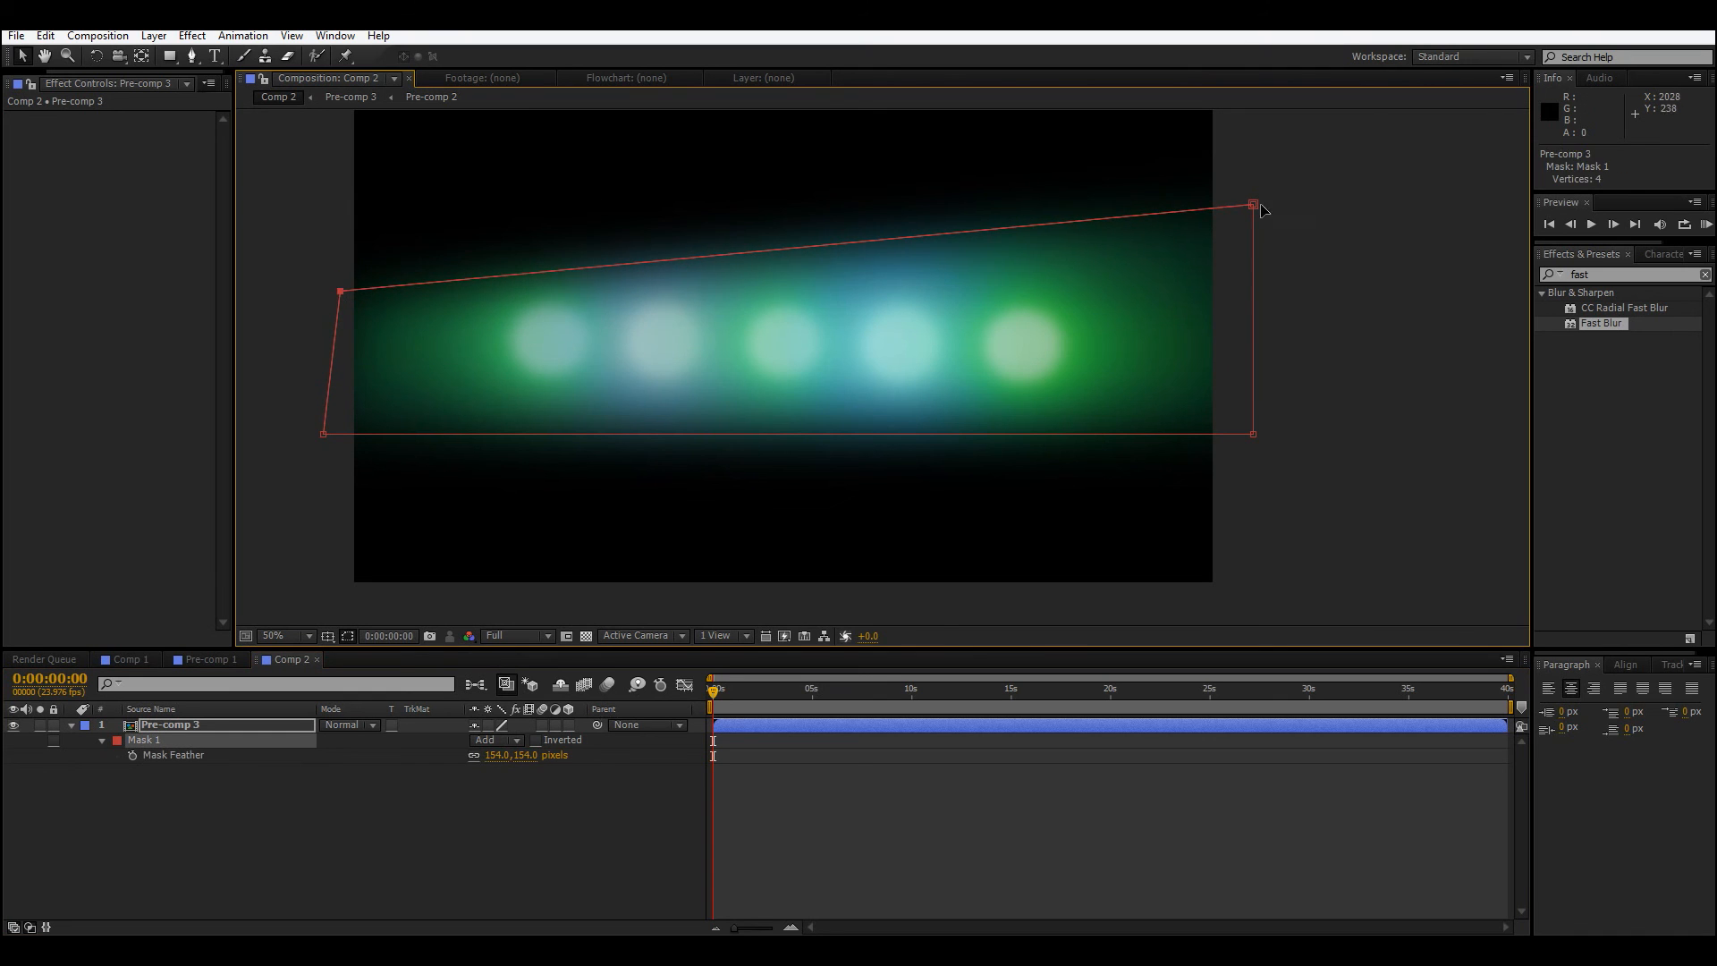
pyautogui.moveTo(1284, 261)
pyautogui.mouseDown()
pyautogui.moveTo(1288, 291)
pyautogui.moveTo(1276, 269)
pyautogui.mouseUp()
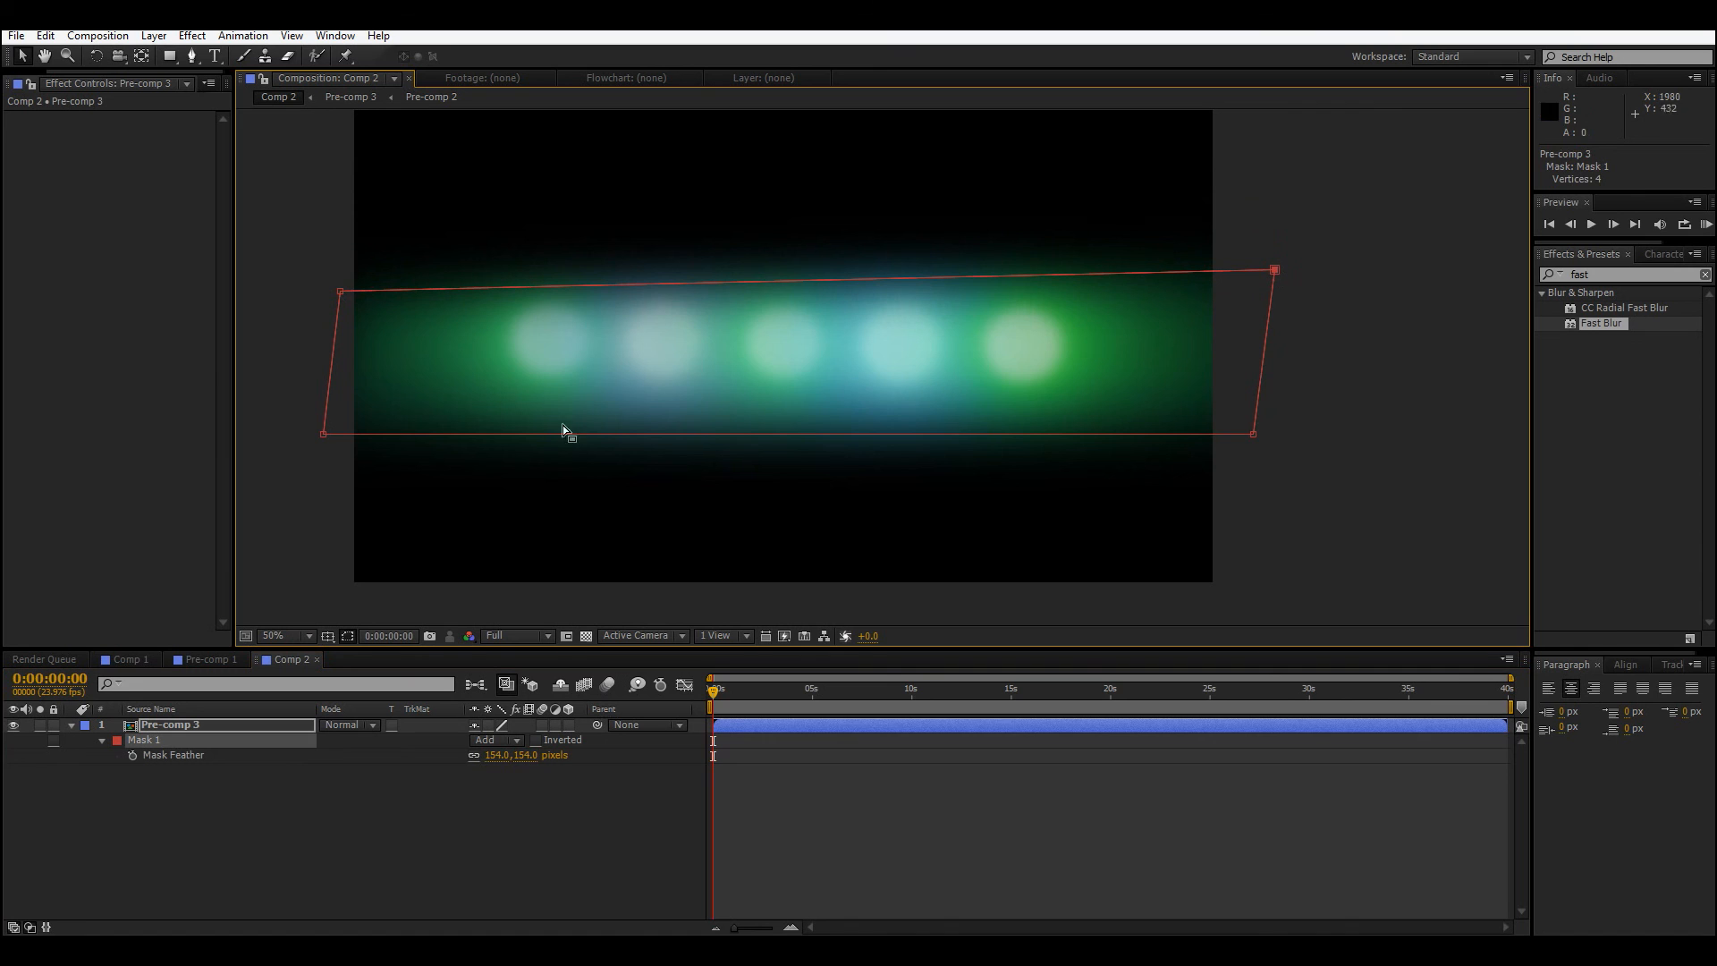
pyautogui.moveTo(314, 427); pyautogui.dragTo(328, 409)
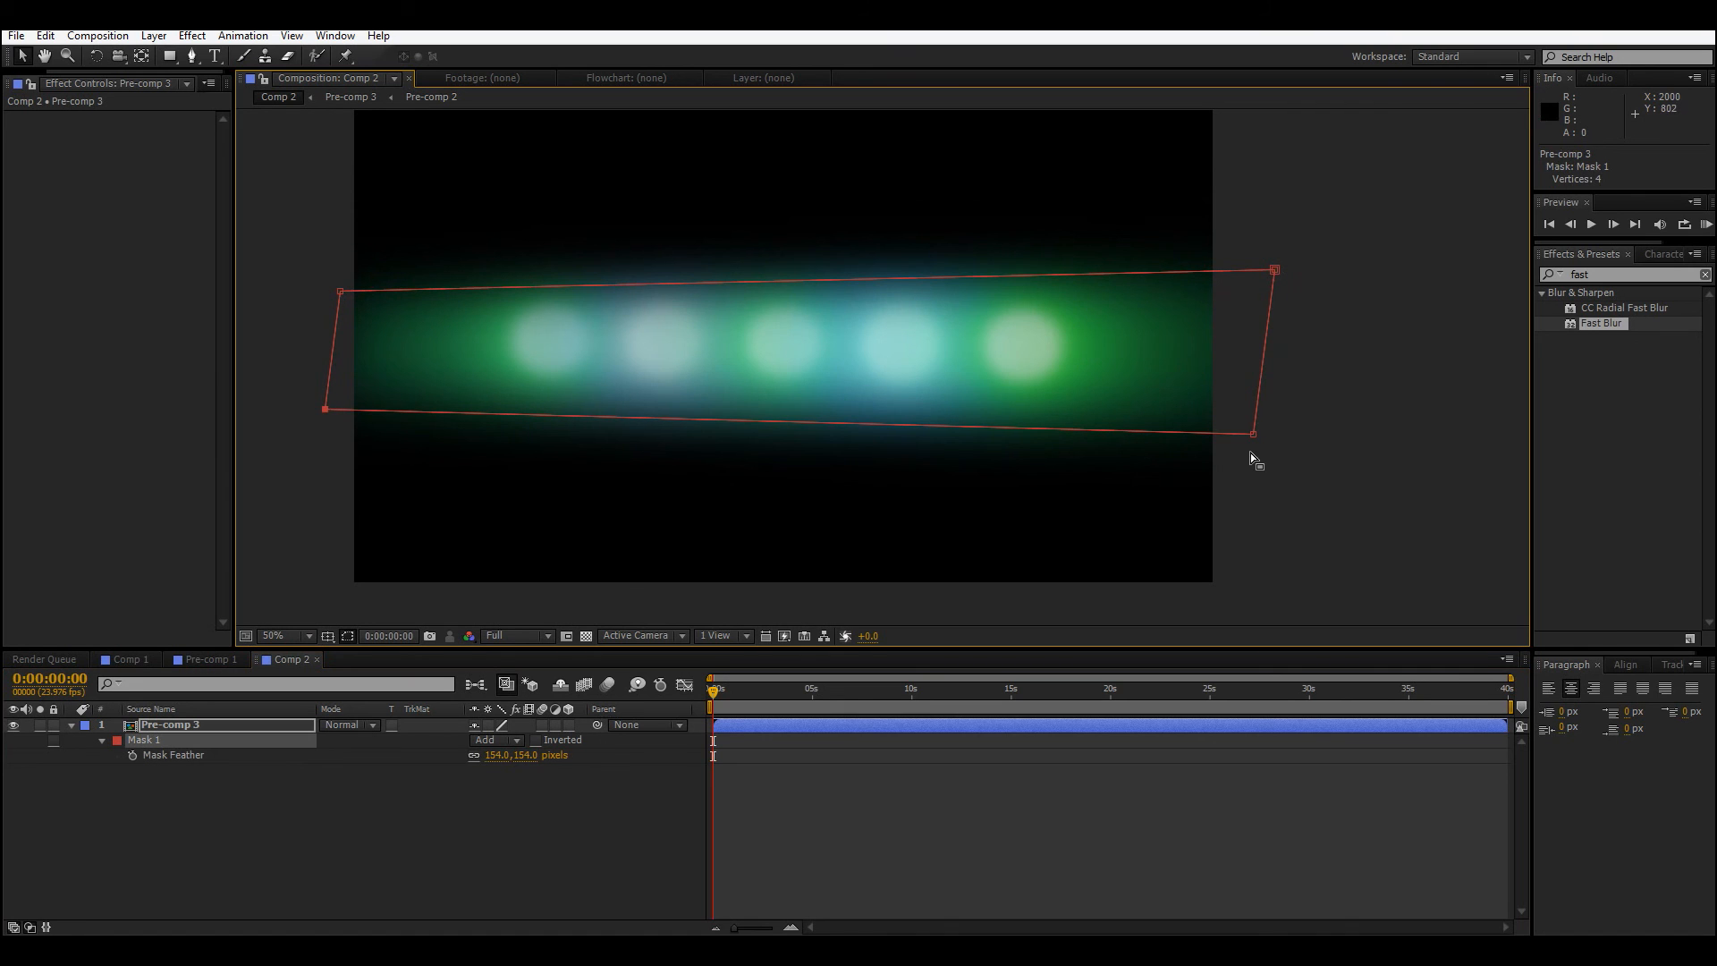
pyautogui.moveTo(1265, 431); pyautogui.dragTo(1274, 412)
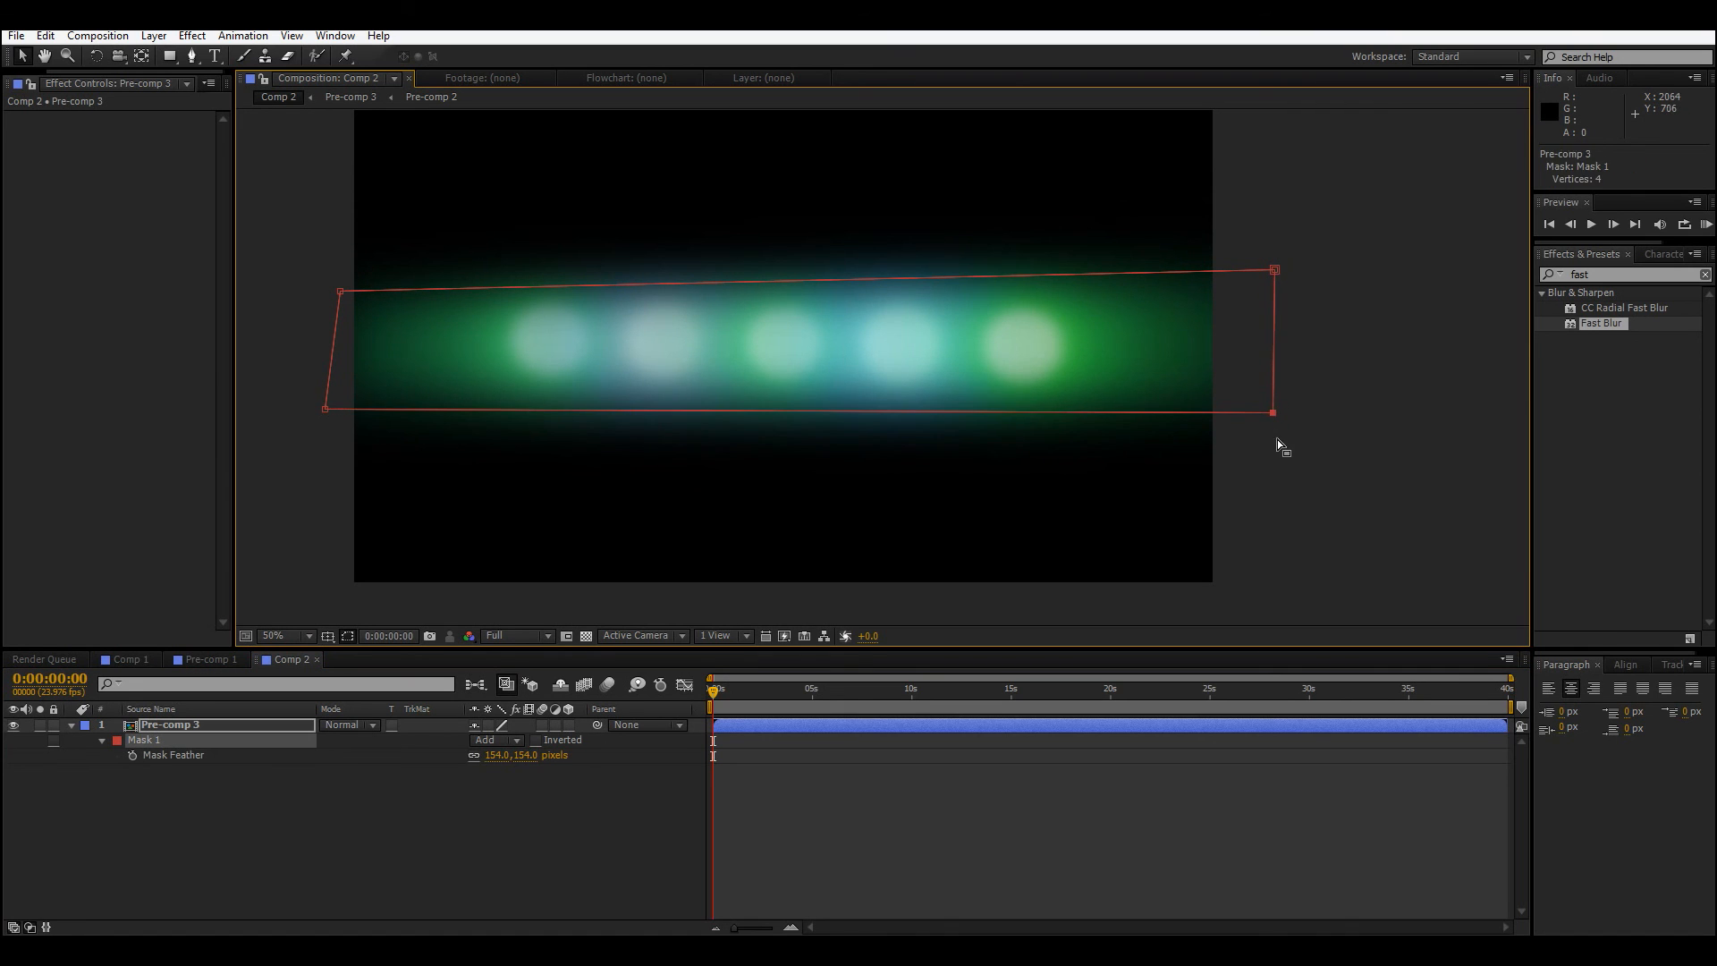
pyautogui.click(1281, 458)
pyautogui.click(1282, 461)
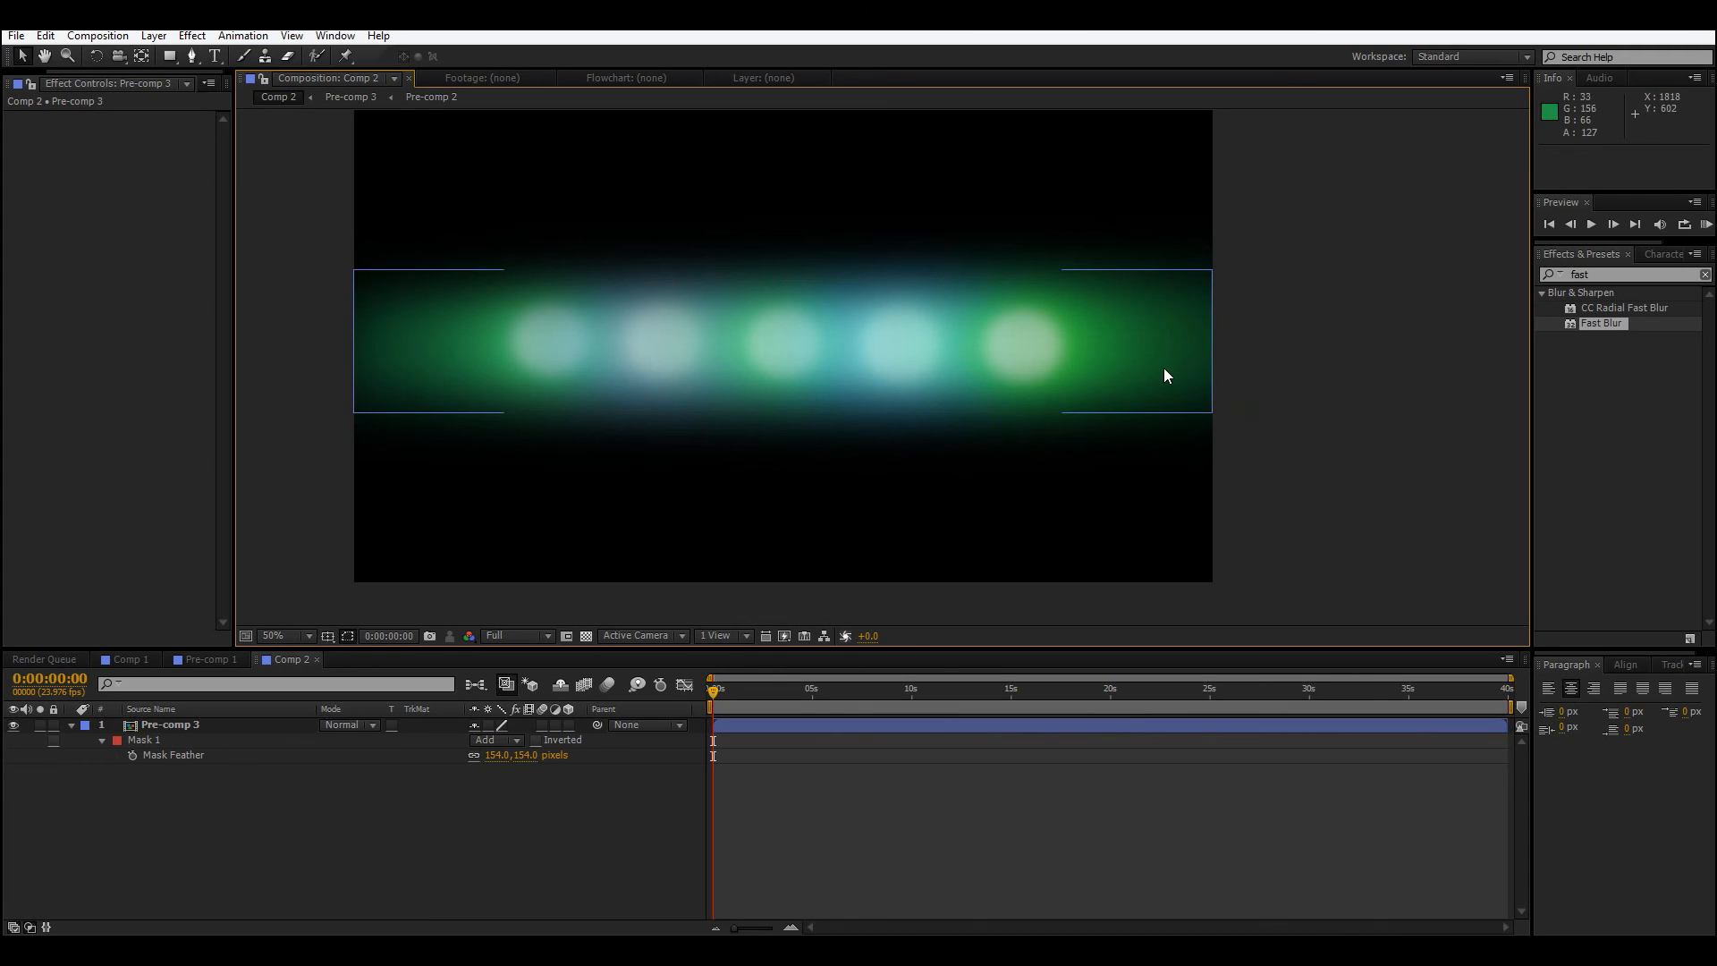
pyautogui.moveTo(500, 755); pyautogui.dragTo(634, 729)
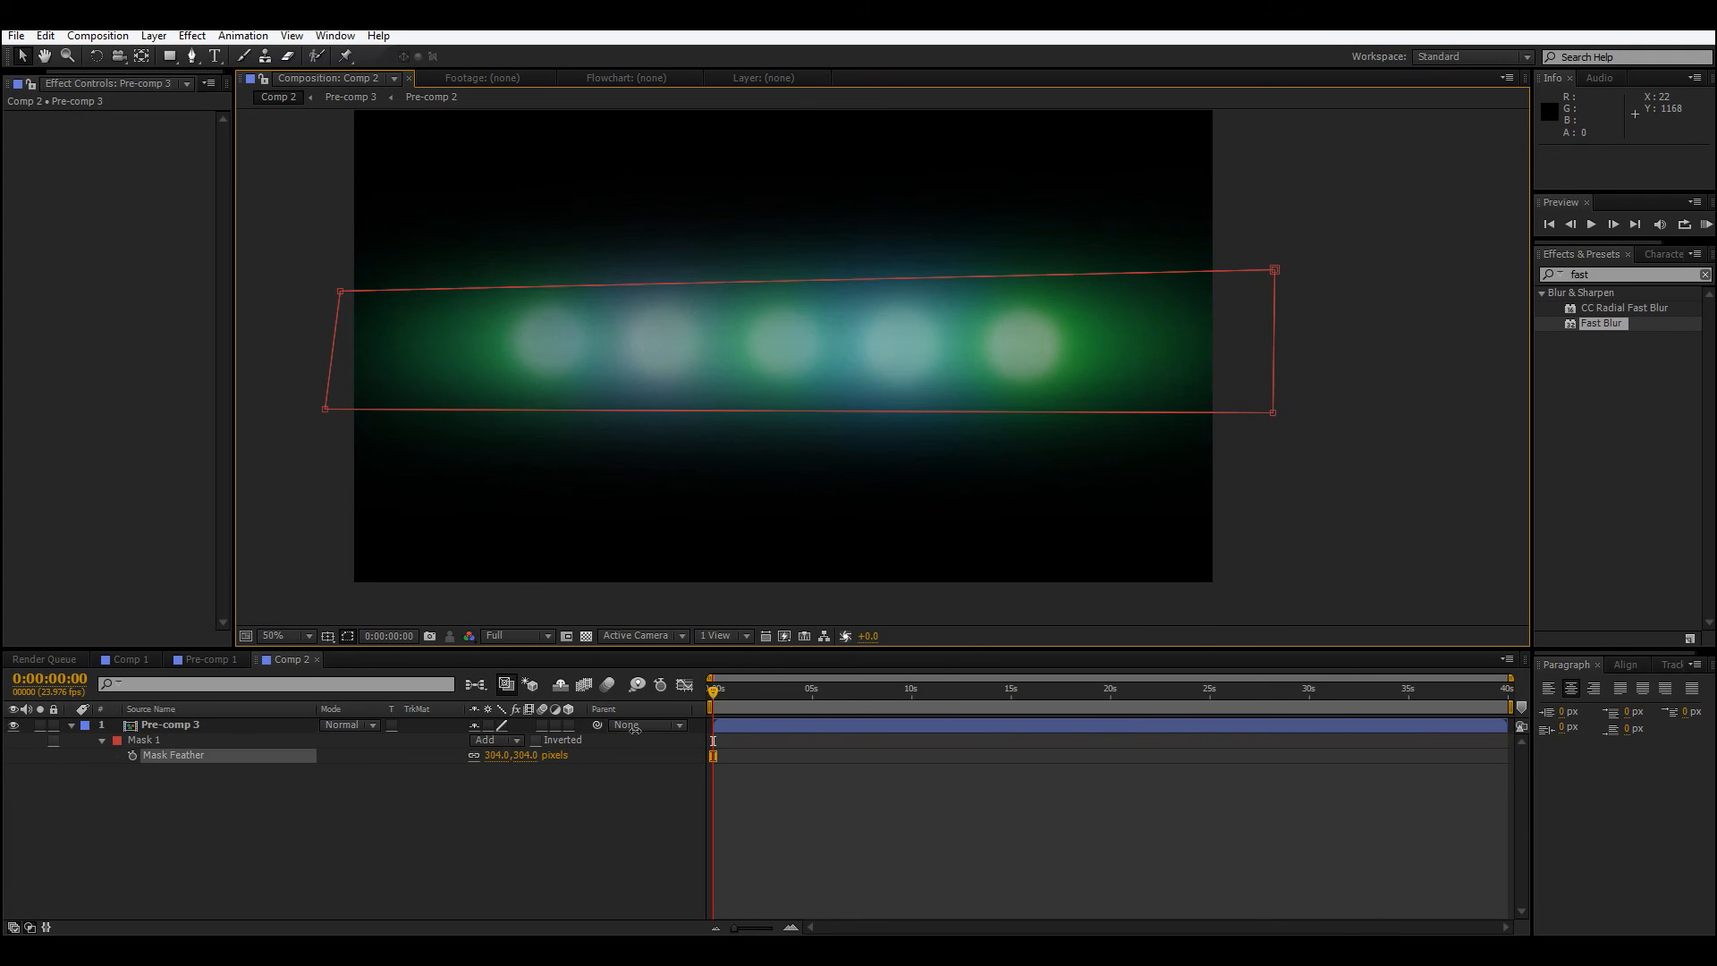
# Apply the Curves effect to the masked pre-comp and shape the RGB curve into an S to boost contrast, then deselect the layer.
pyautogui.click(240, 726)
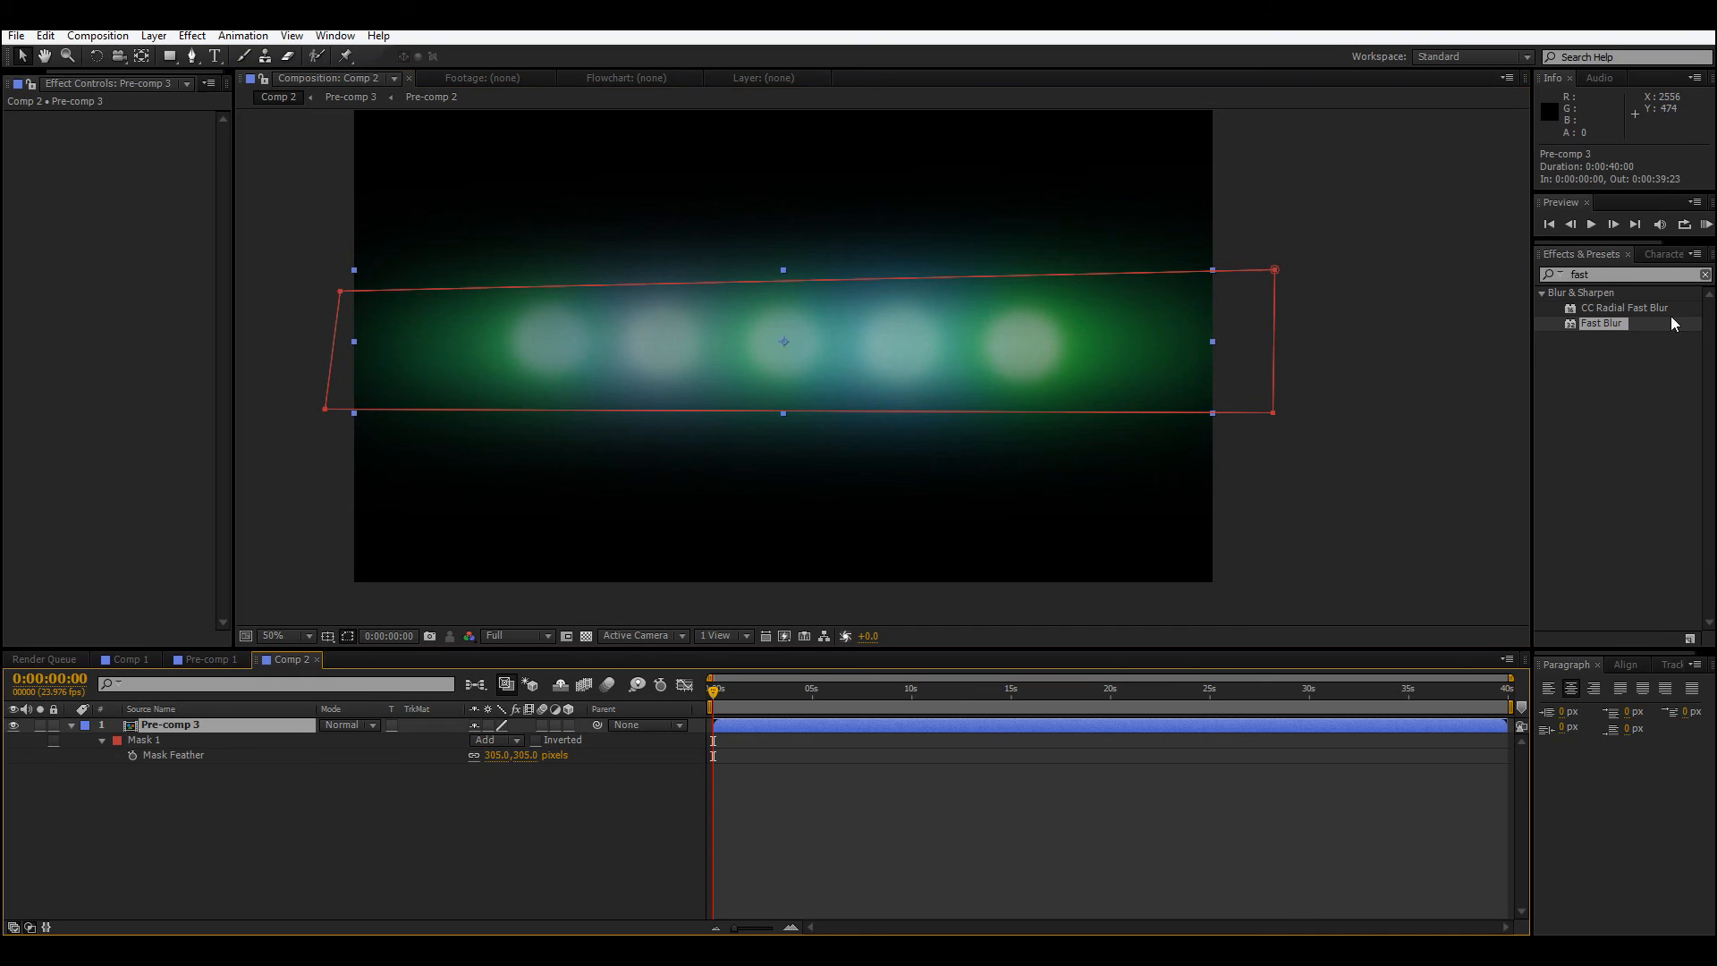
pyautogui.click(1630, 277)
pyautogui.write('curves')
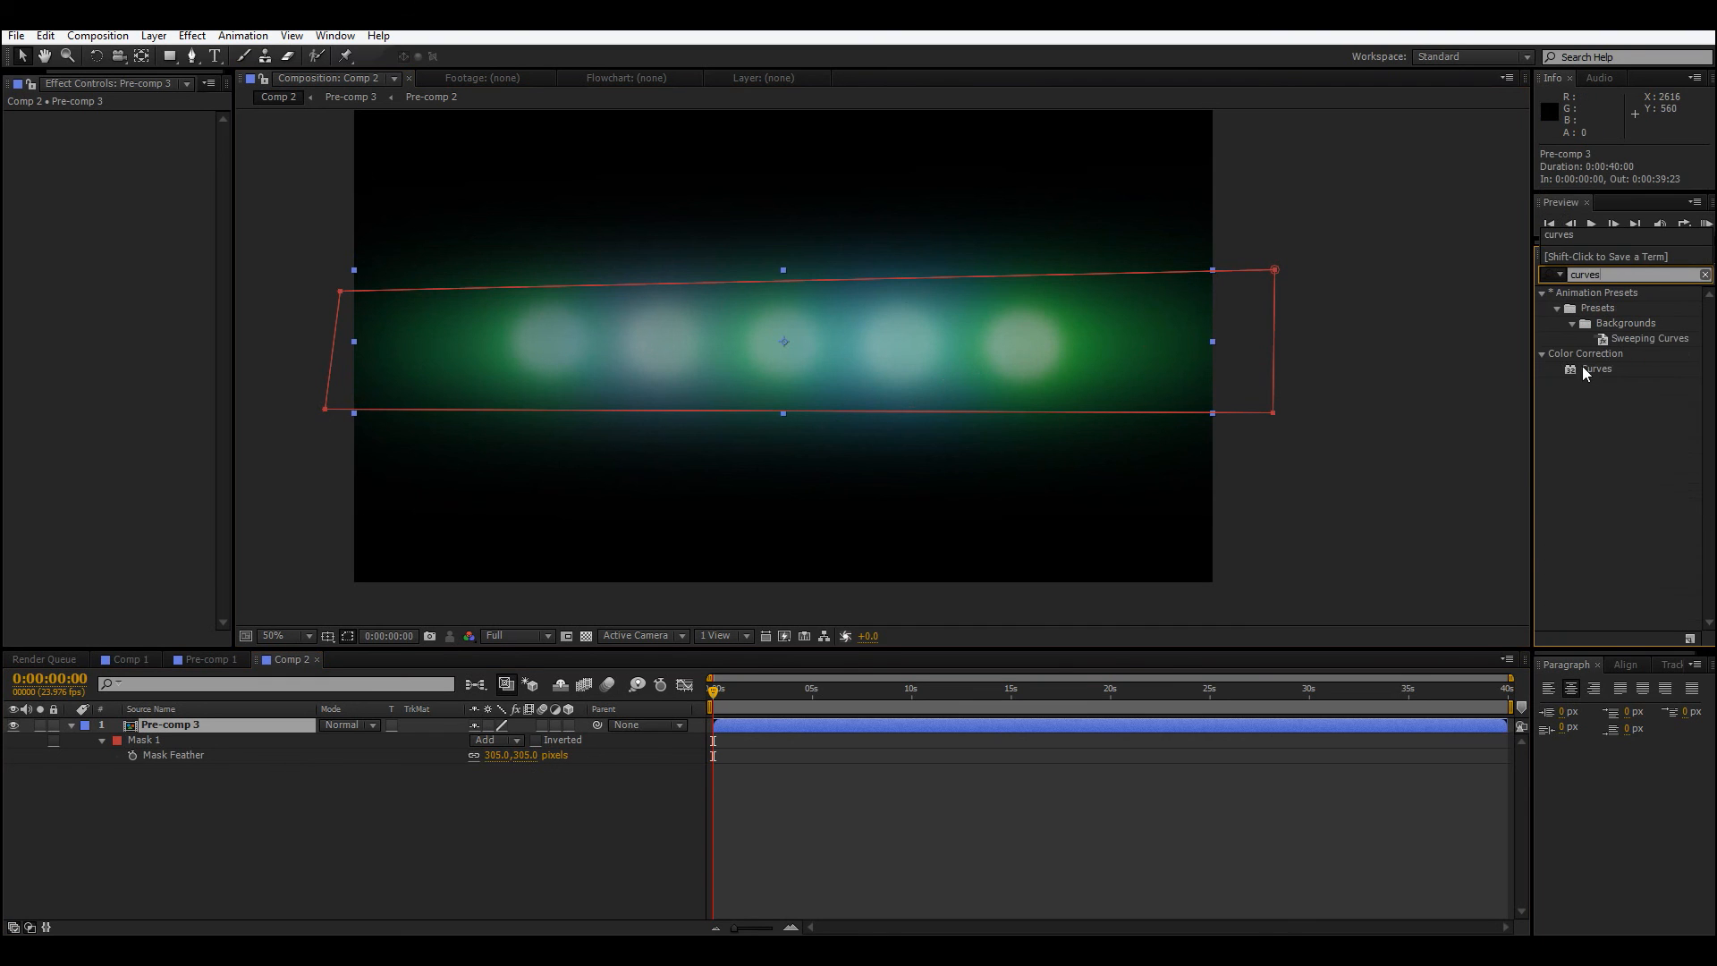
pyautogui.moveTo(1581, 366); pyautogui.dragTo(5, 98)
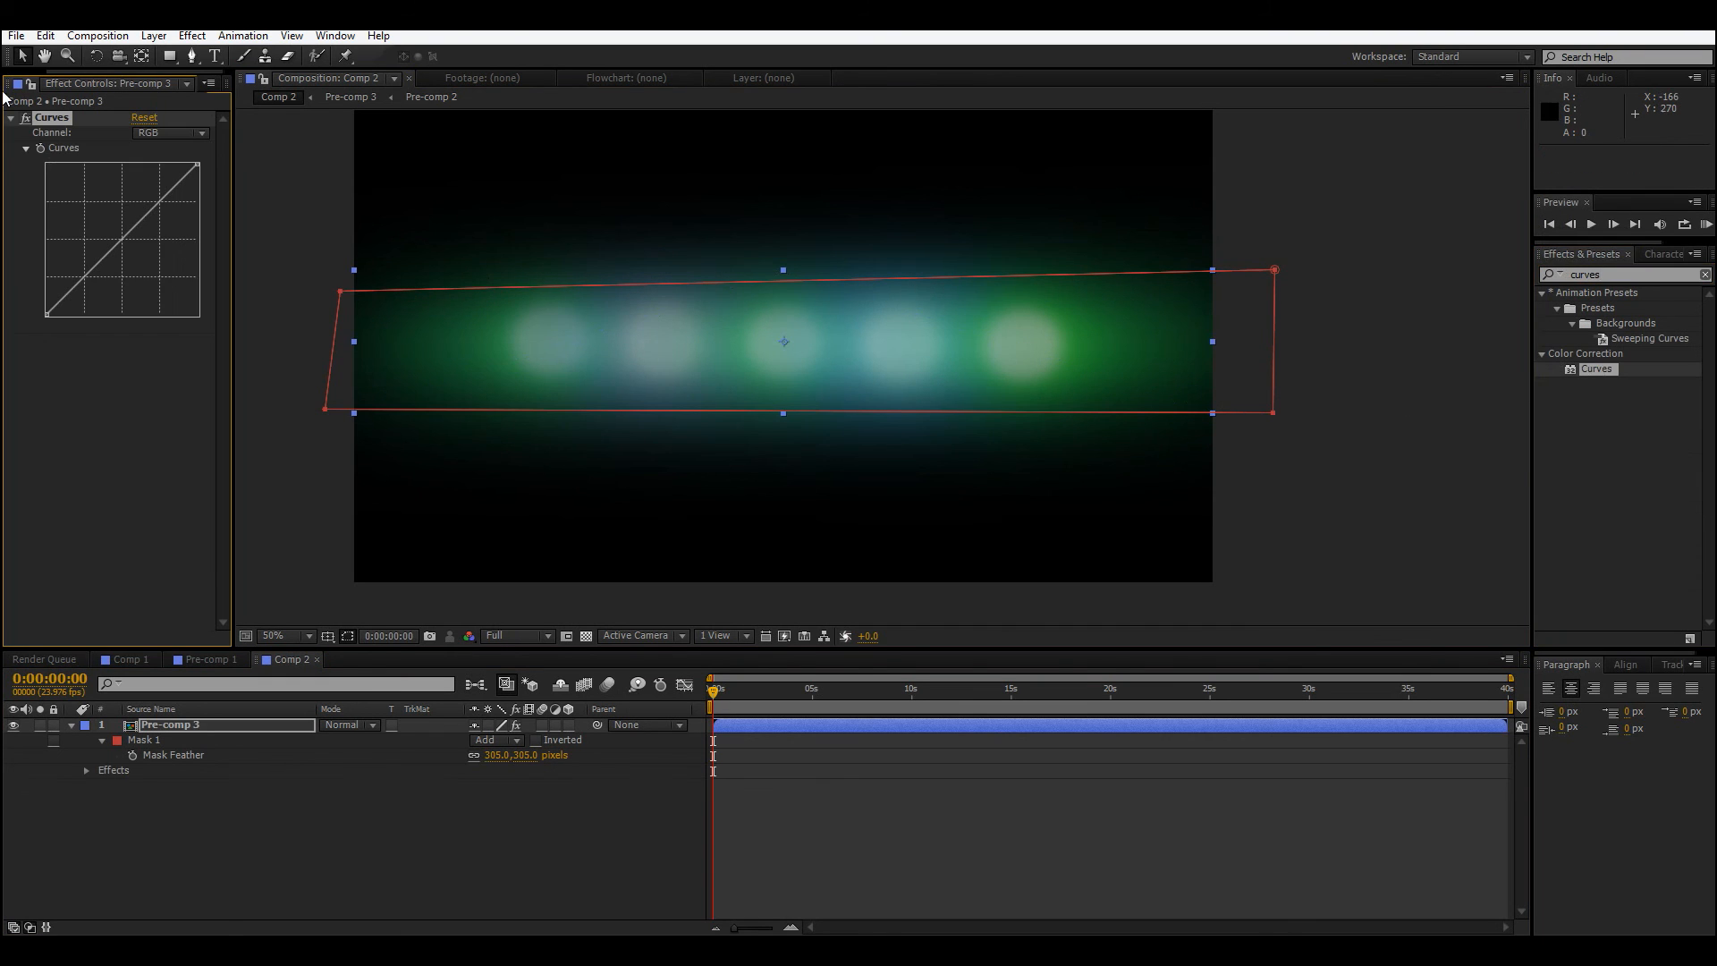
pyautogui.moveTo(113, 213); pyautogui.dragTo(134, 198)
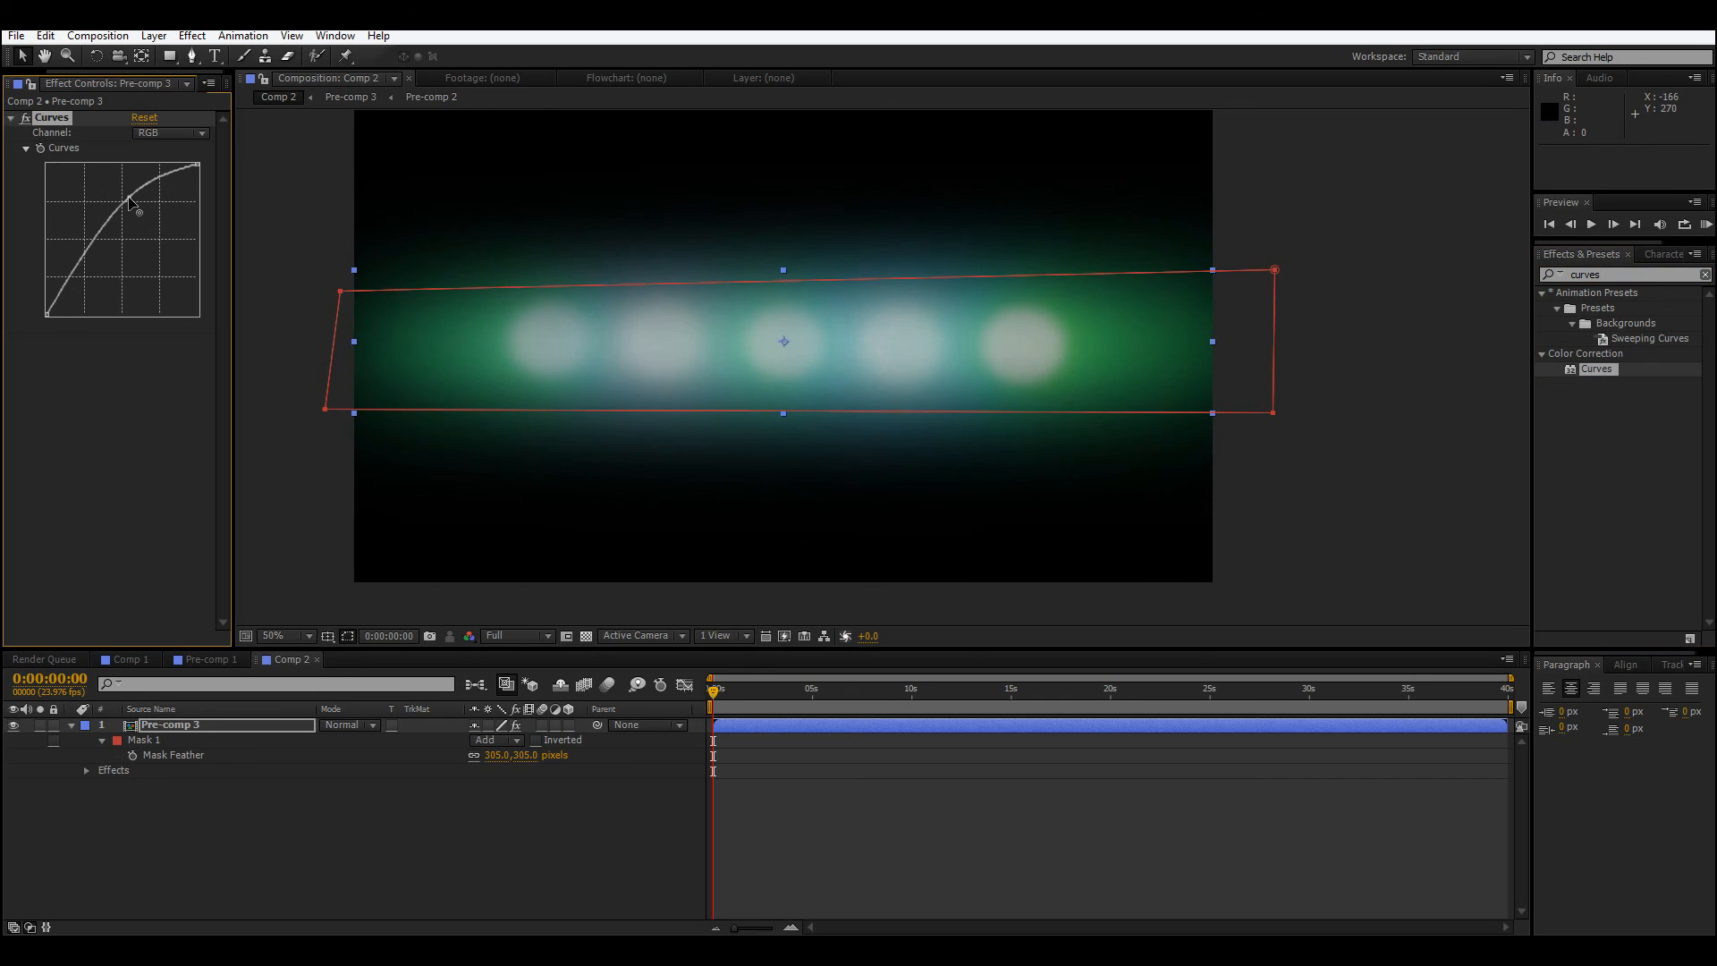
pyautogui.moveTo(53, 273); pyautogui.dragTo(87, 292)
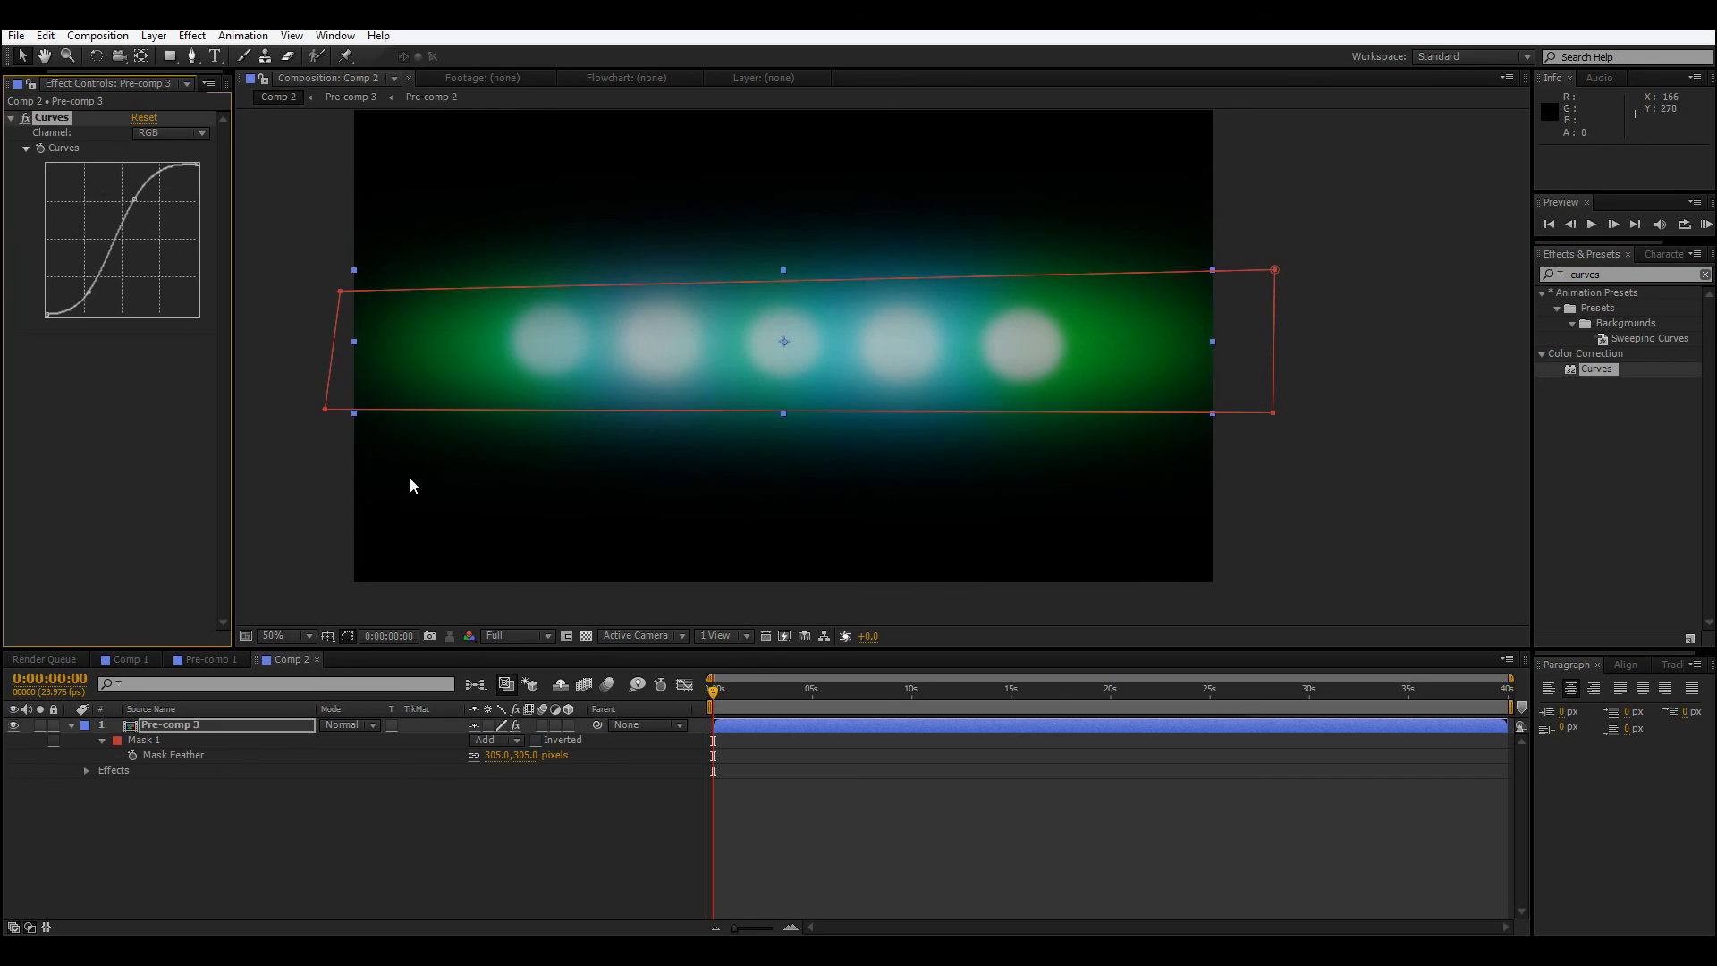
pyautogui.click(319, 523)
# Examine the masked lights and their glow up close and in the full frame.
pyautogui.scroll(2, 318, 519)
pyautogui.scroll(-2, 454, 537)
pyautogui.scroll(1, 453, 542)
pyautogui.scroll(-1, 538, 426)
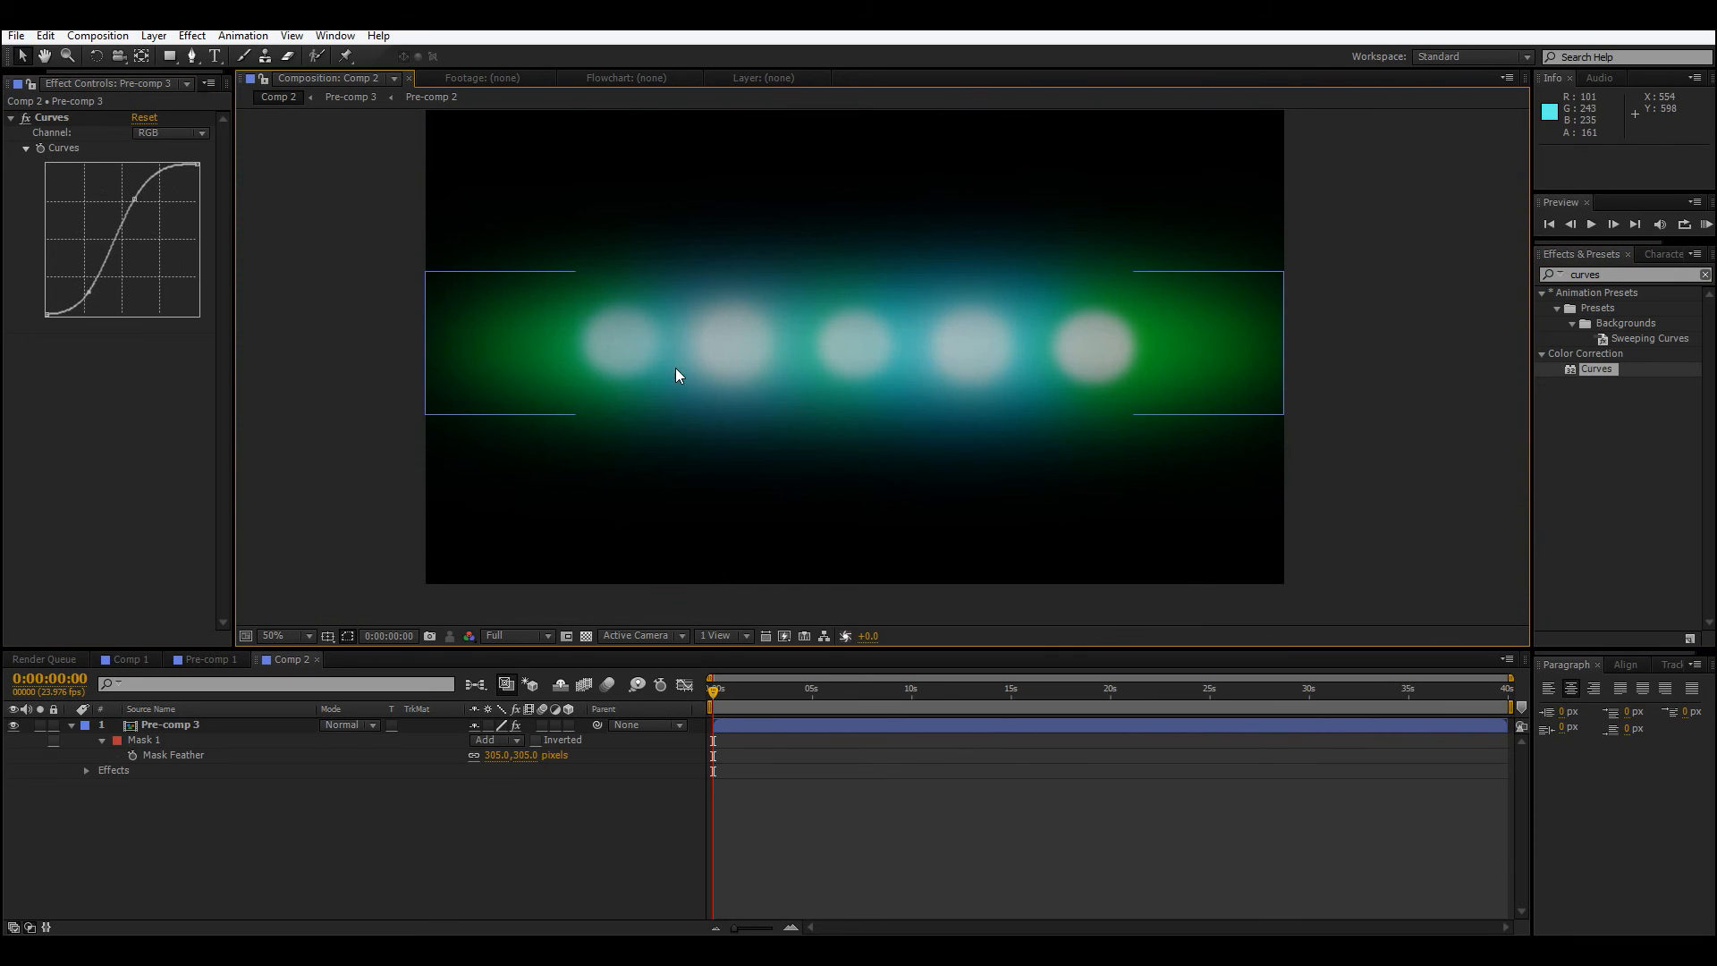
pyautogui.scroll(1, 675, 369)
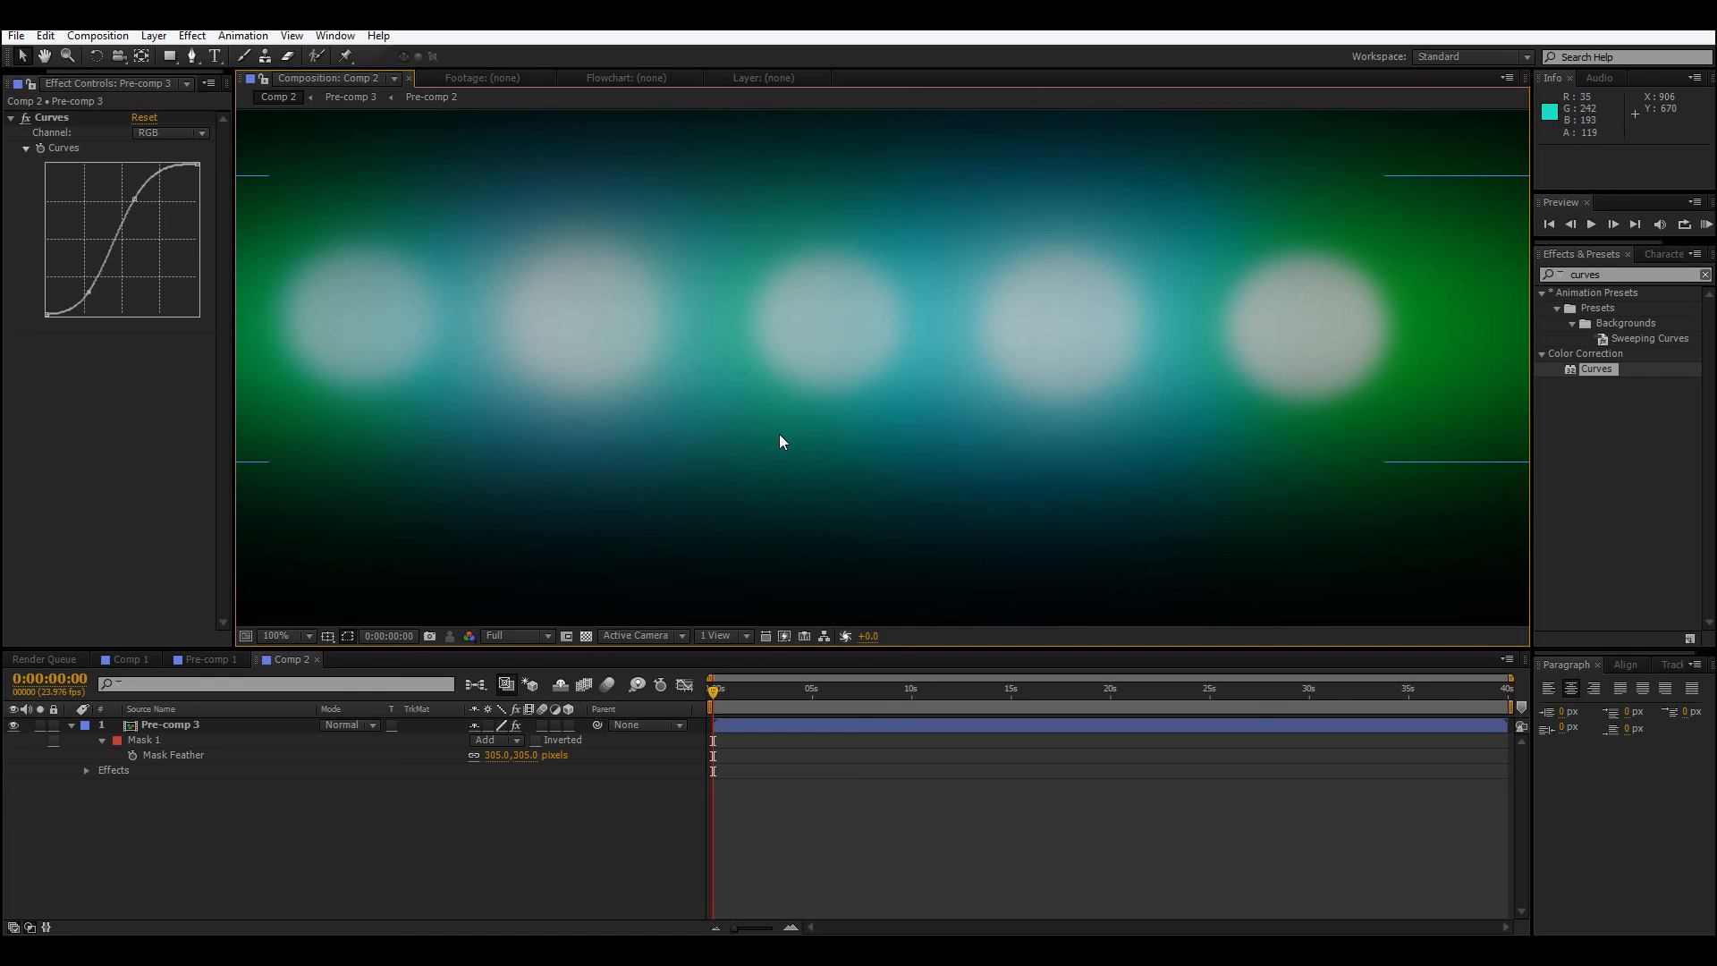
pyautogui.scroll(-4, 836, 488)
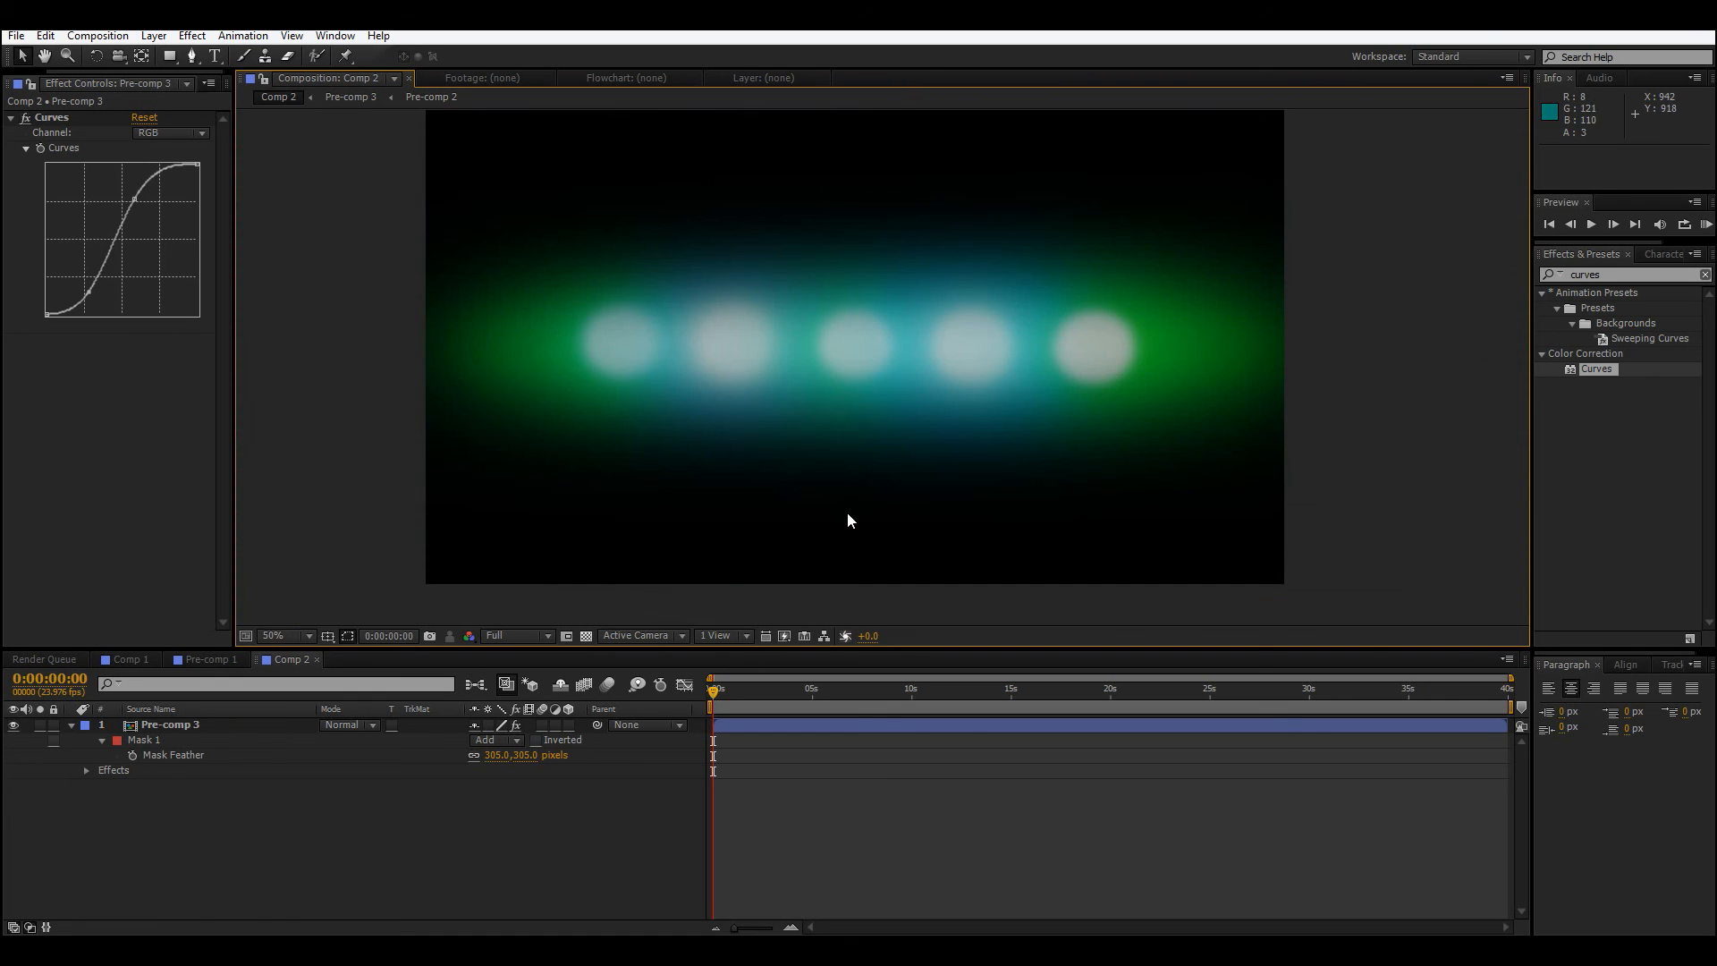
pyautogui.scroll(4, 850, 532)
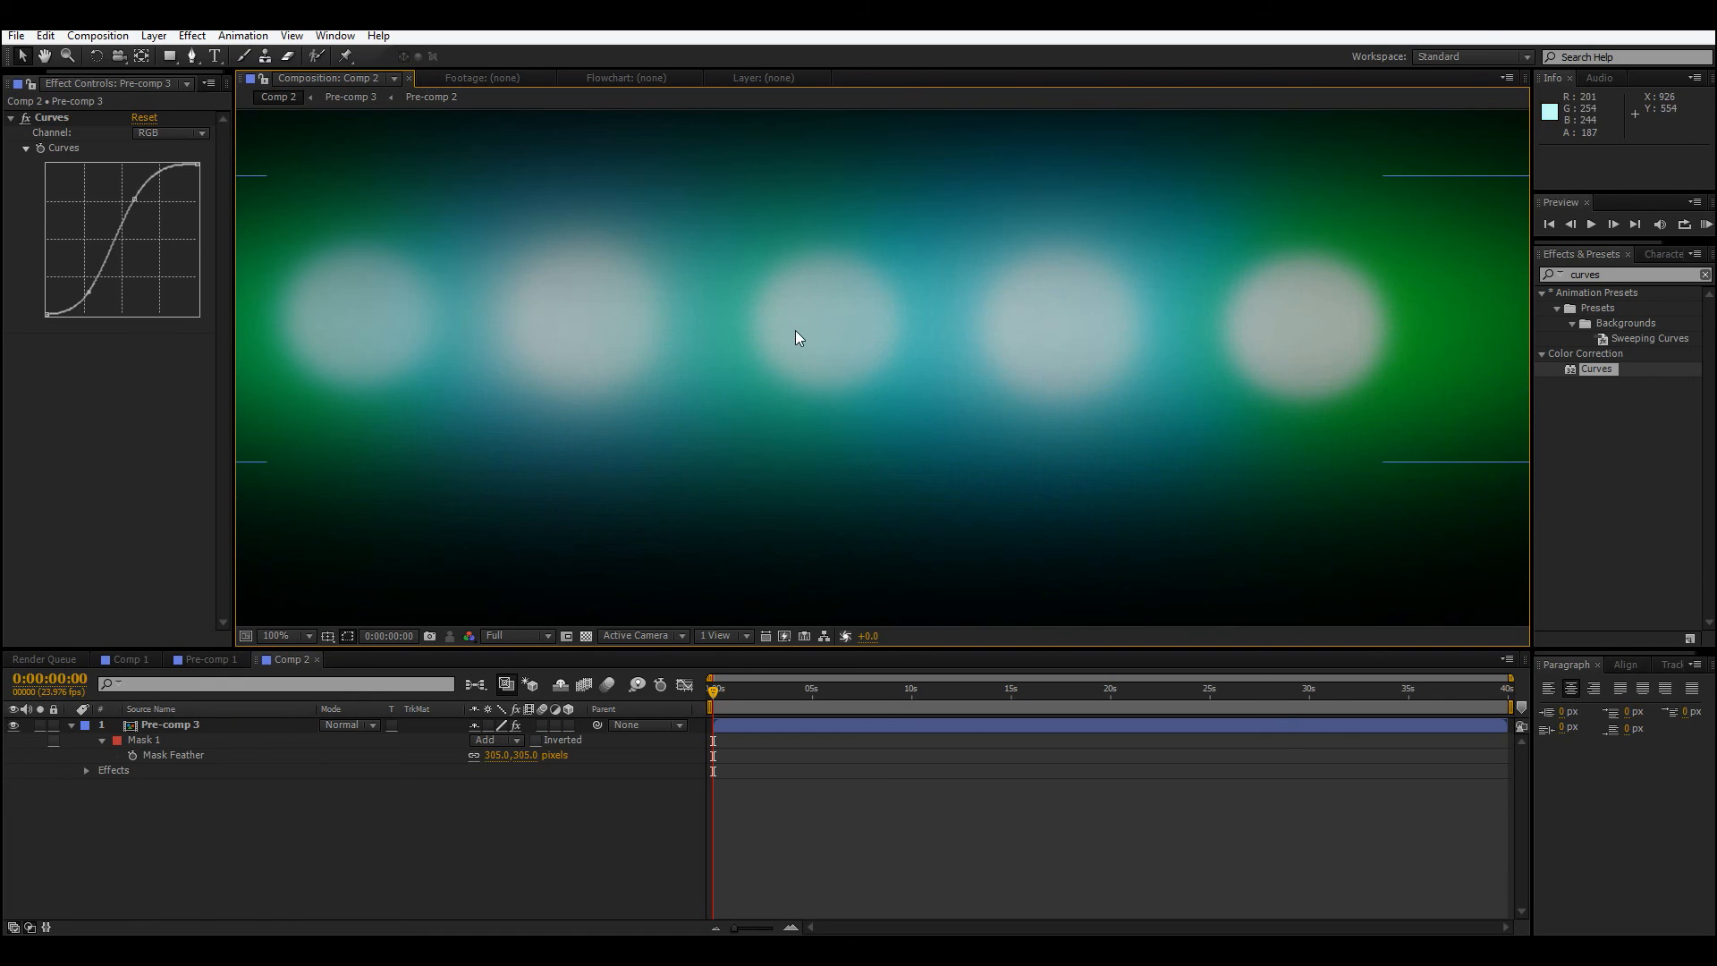